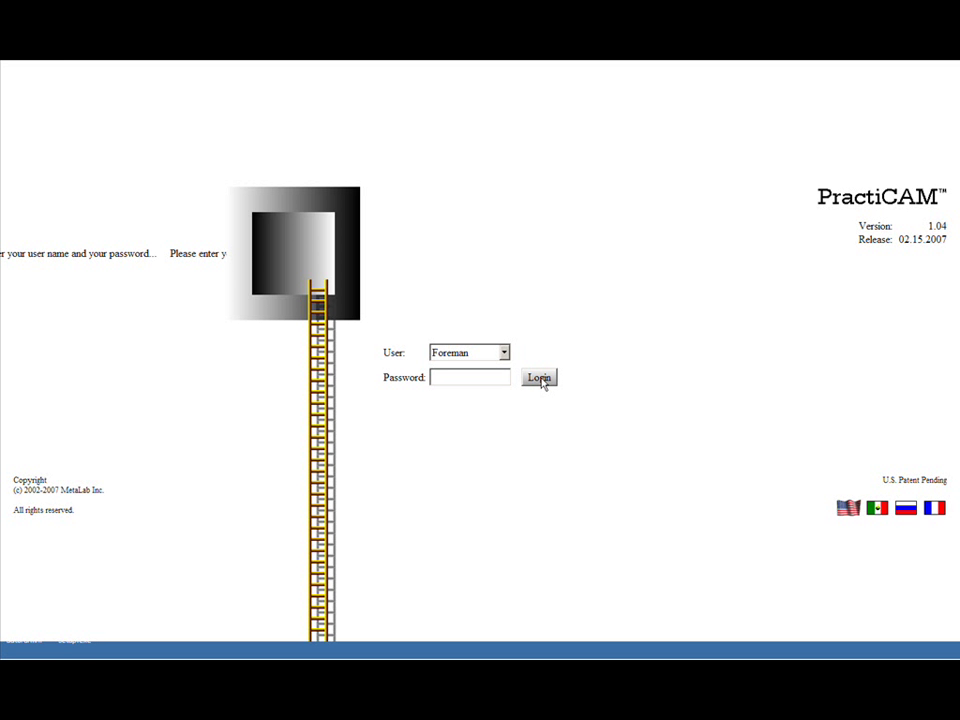
# - Log in to PractiCAM as Foreman with the account password
pyautogui.click(540, 378)
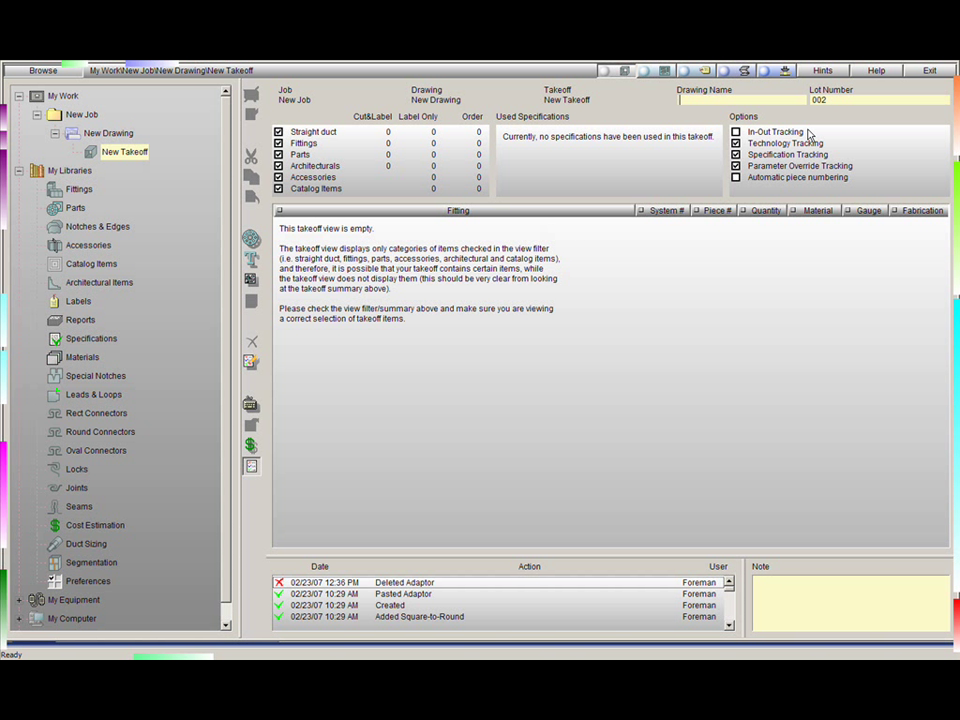
# - Browse the edge fitting palettes and rotate the Double Transition Offset Left model to see other sides
pyautogui.moveTo(956, 115)
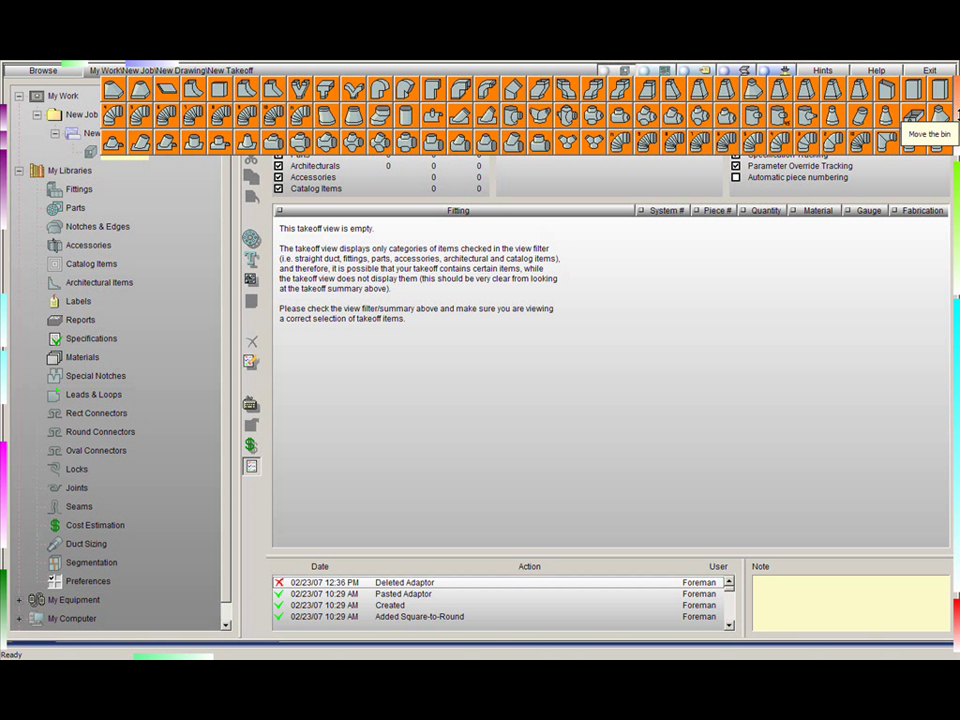
pyautogui.moveTo(957, 236)
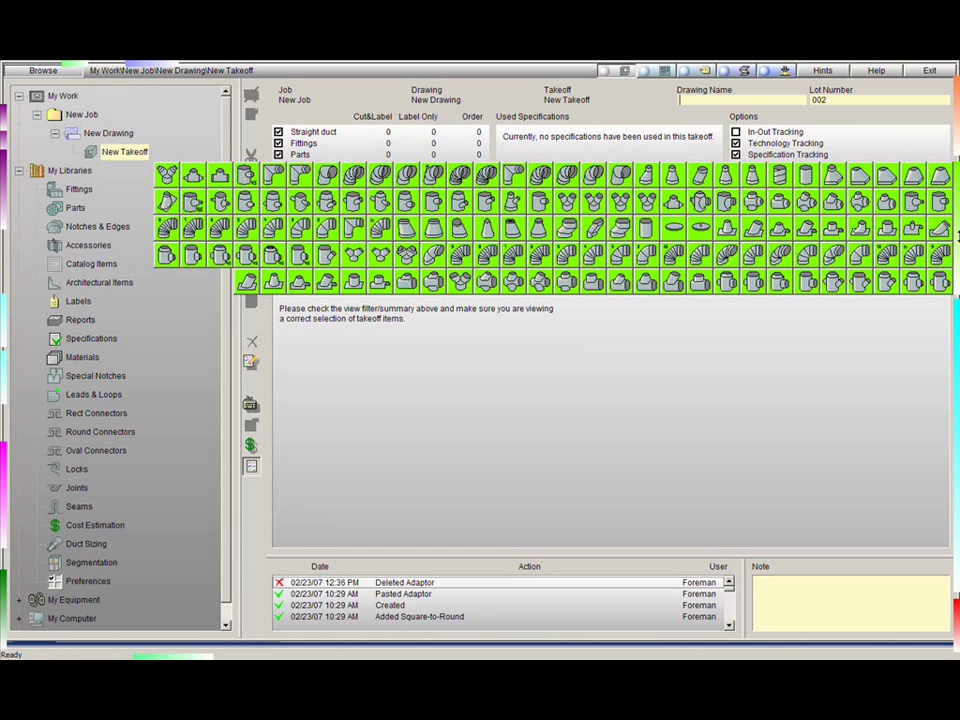
pyautogui.moveTo(954, 425)
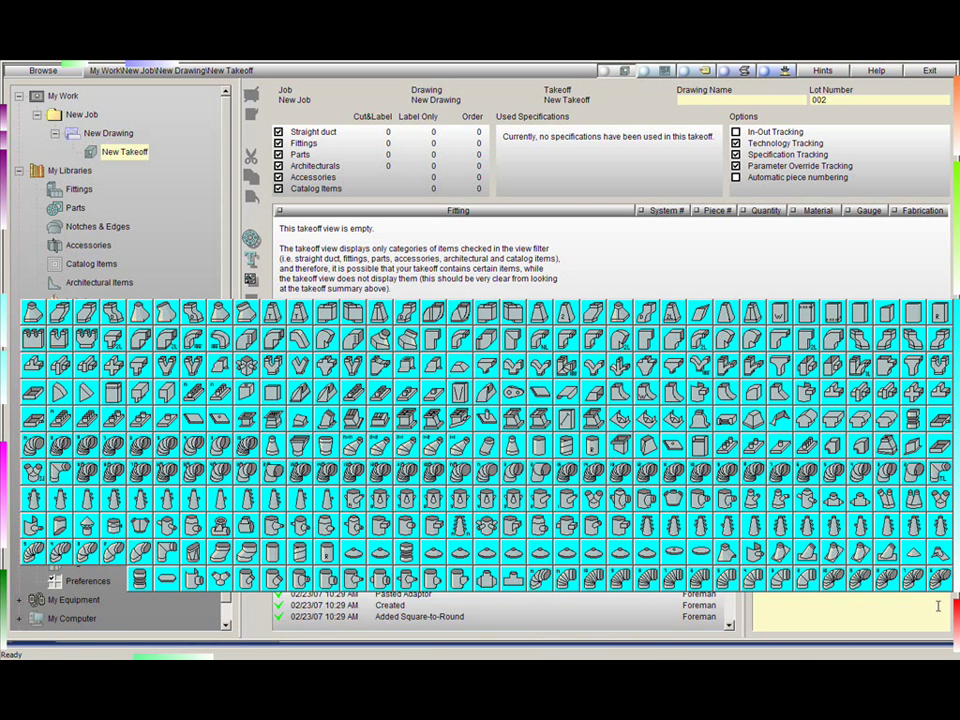
pyautogui.moveTo(954, 630)
pyautogui.moveTo(4, 575)
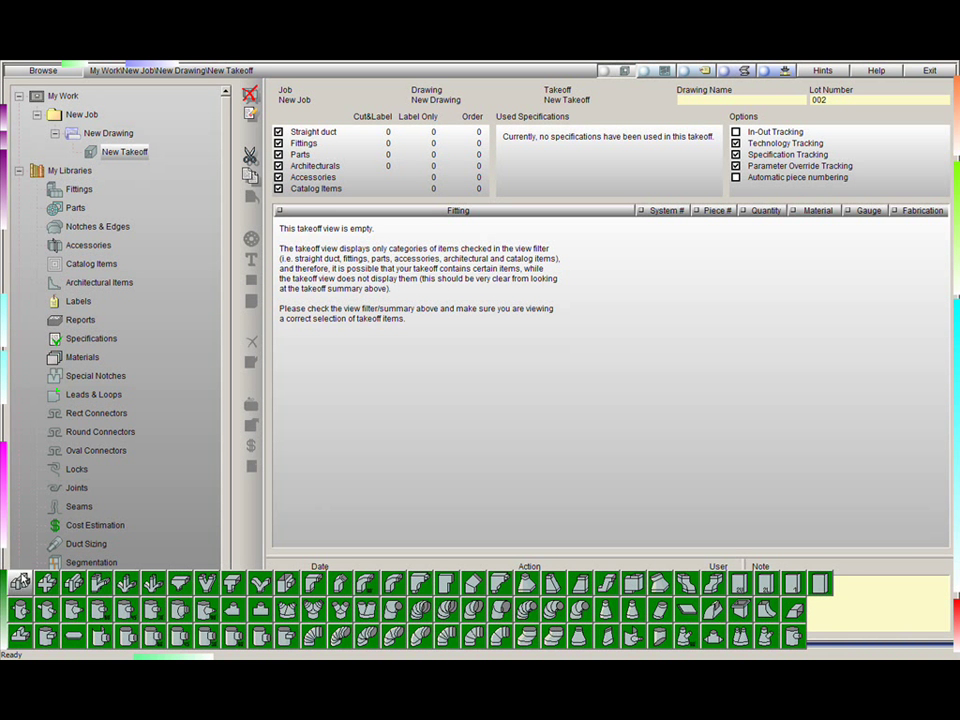
pyautogui.moveTo(5, 507)
pyautogui.moveTo(3, 366)
pyautogui.moveTo(3, 320)
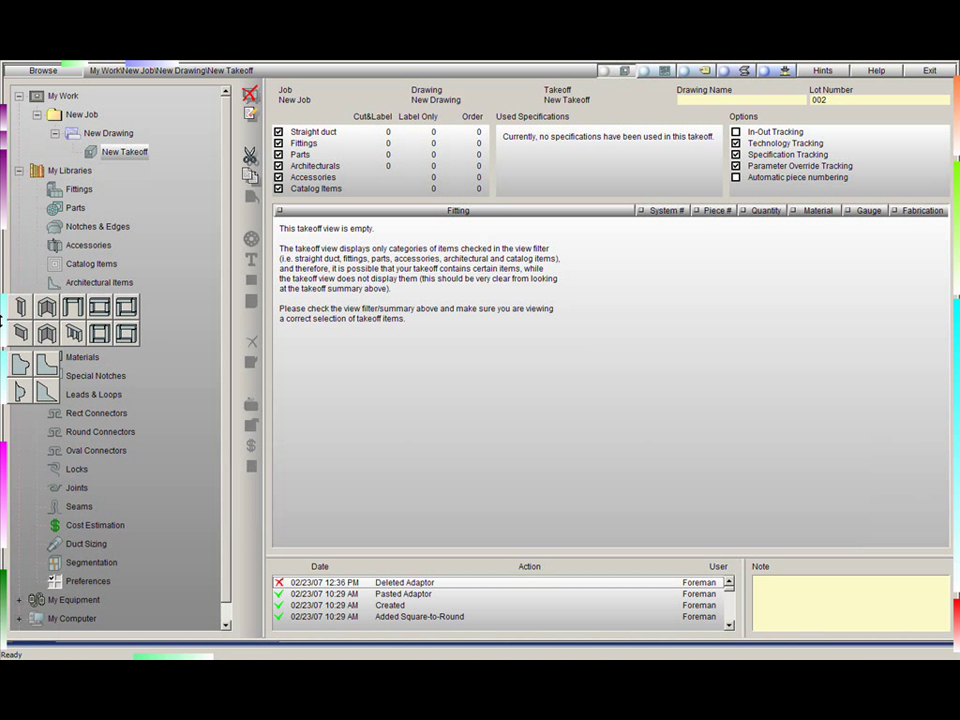
pyautogui.moveTo(4, 185)
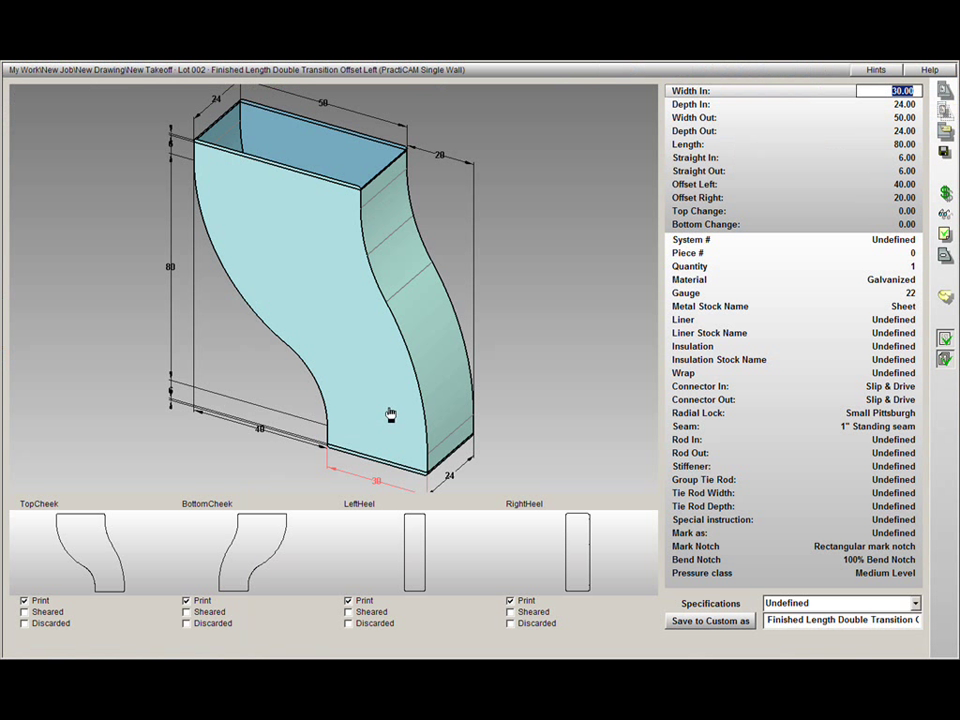
pyautogui.moveTo(390, 414); pyautogui.dragTo(550, 407)
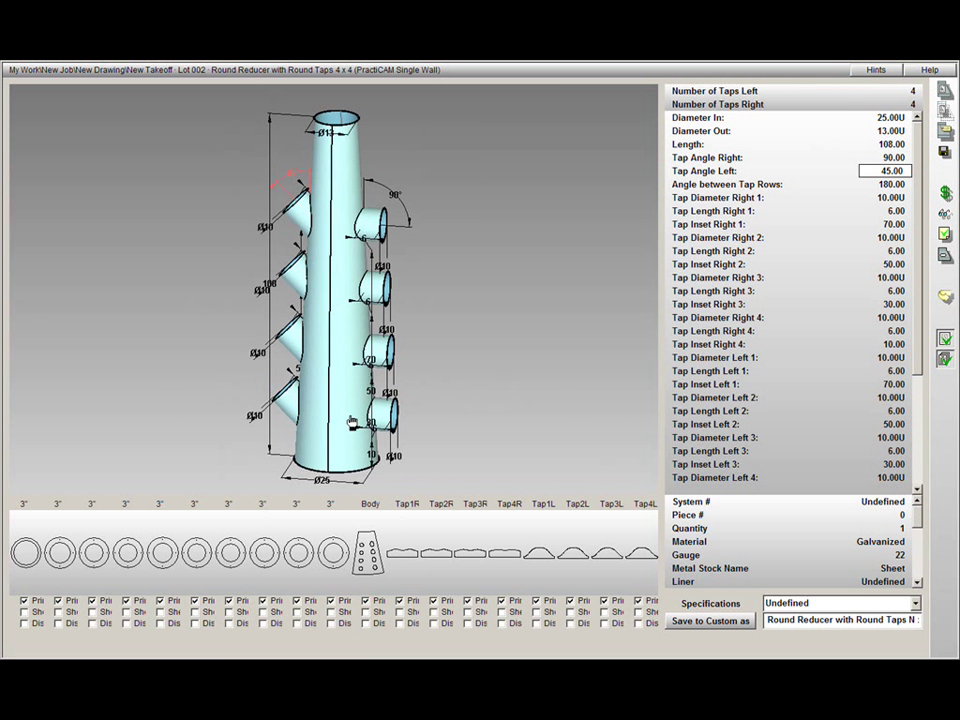
# - Rotate the round reducer, gored elbow, Deco Top 1, Curb1 and oval wye models, then open the fitting catalogue
pyautogui.moveTo(380, 418); pyautogui.dragTo(331, 419)
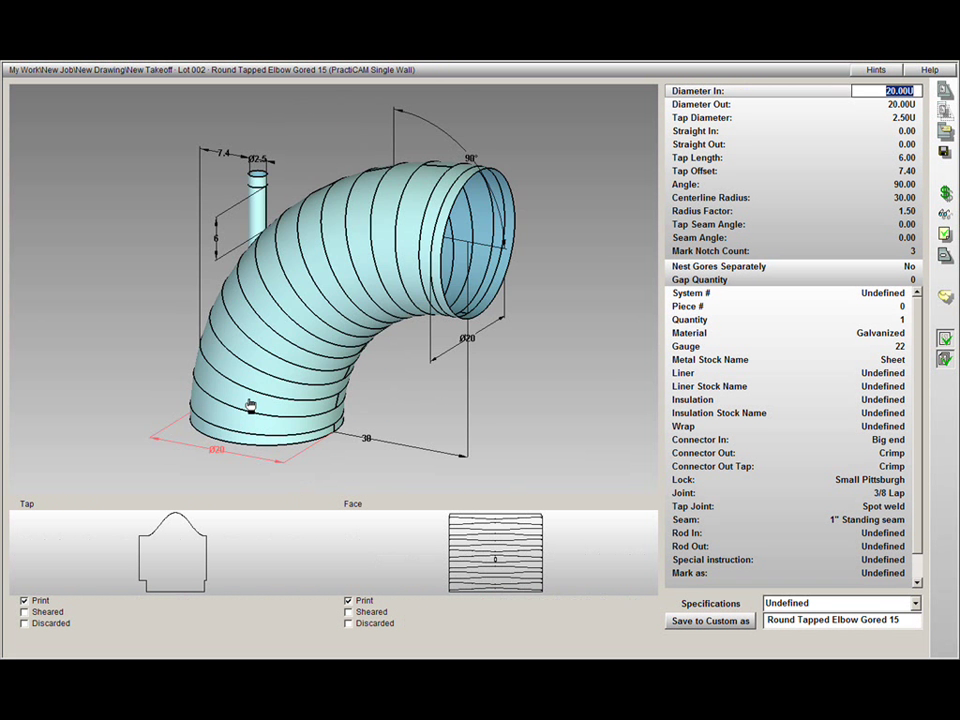
pyautogui.moveTo(272, 398); pyautogui.dragTo(273, 371)
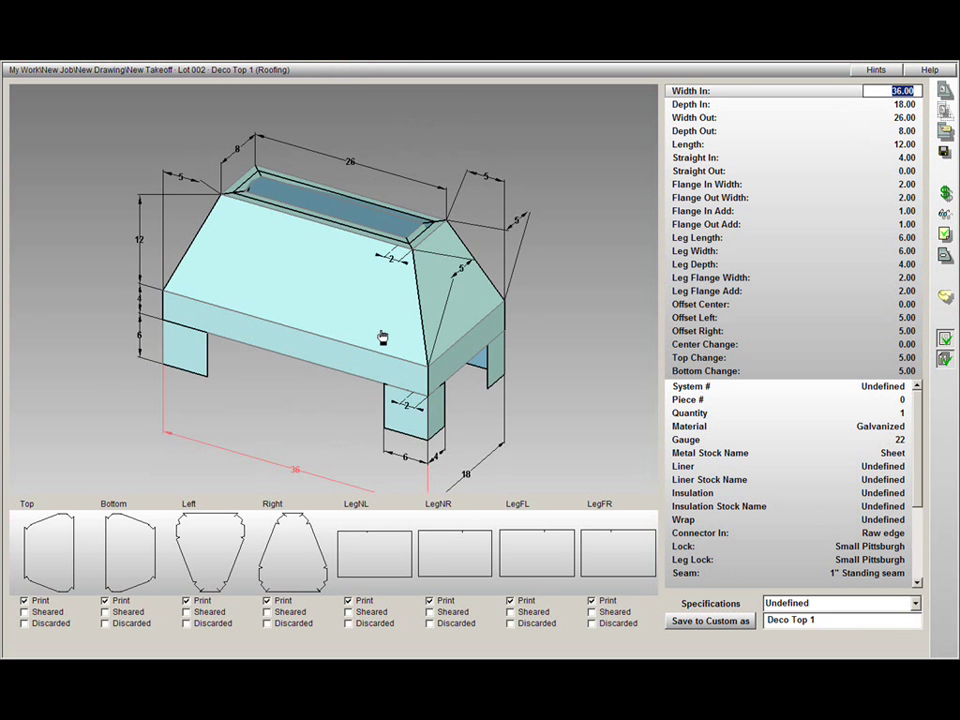
pyautogui.moveTo(379, 274); pyautogui.dragTo(416, 324)
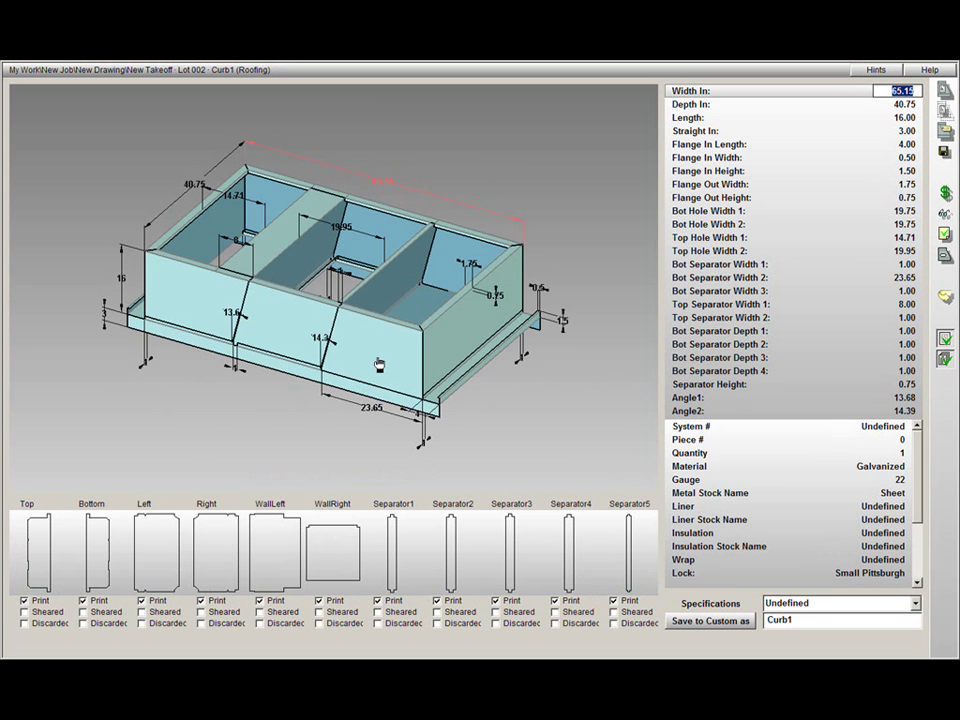
pyautogui.moveTo(380, 365); pyautogui.dragTo(296, 366)
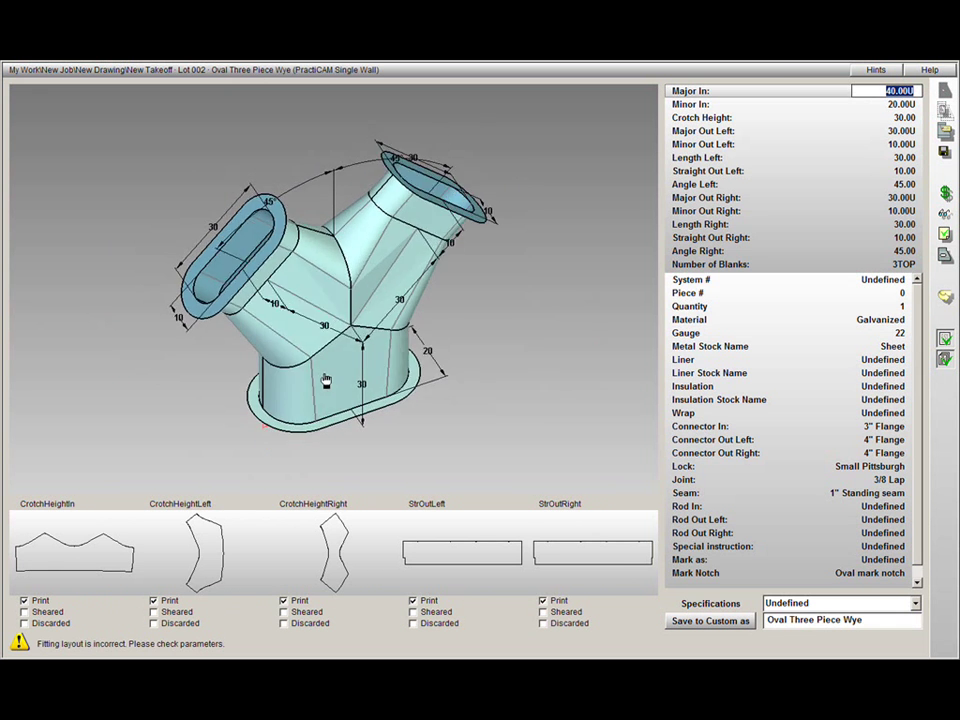
pyautogui.moveTo(319, 377); pyautogui.dragTo(278, 360)
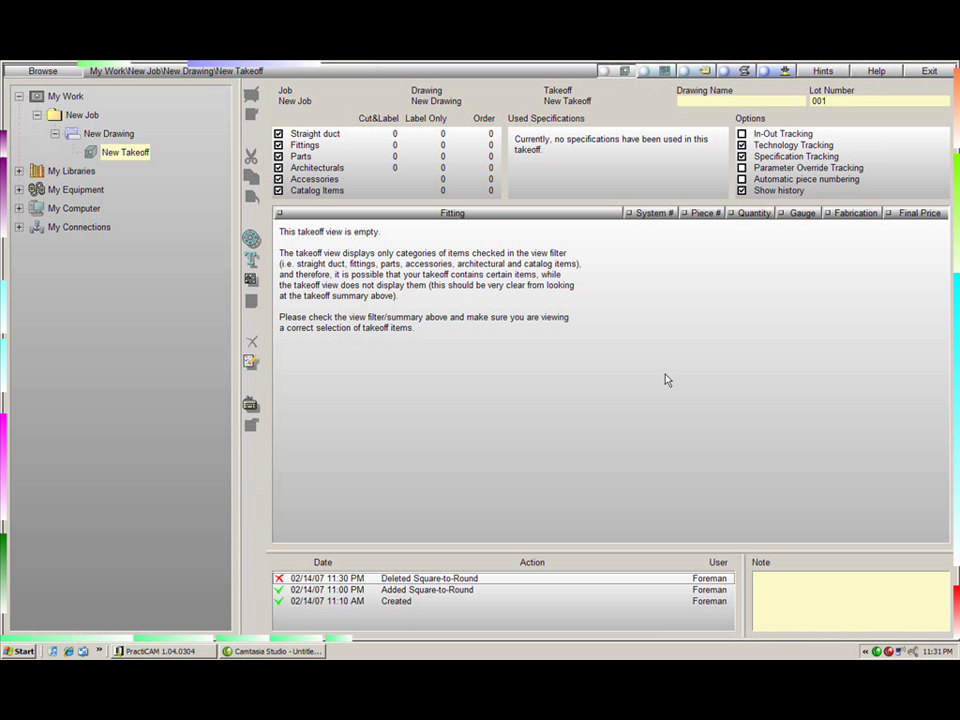
pyautogui.rightClick(664, 379)
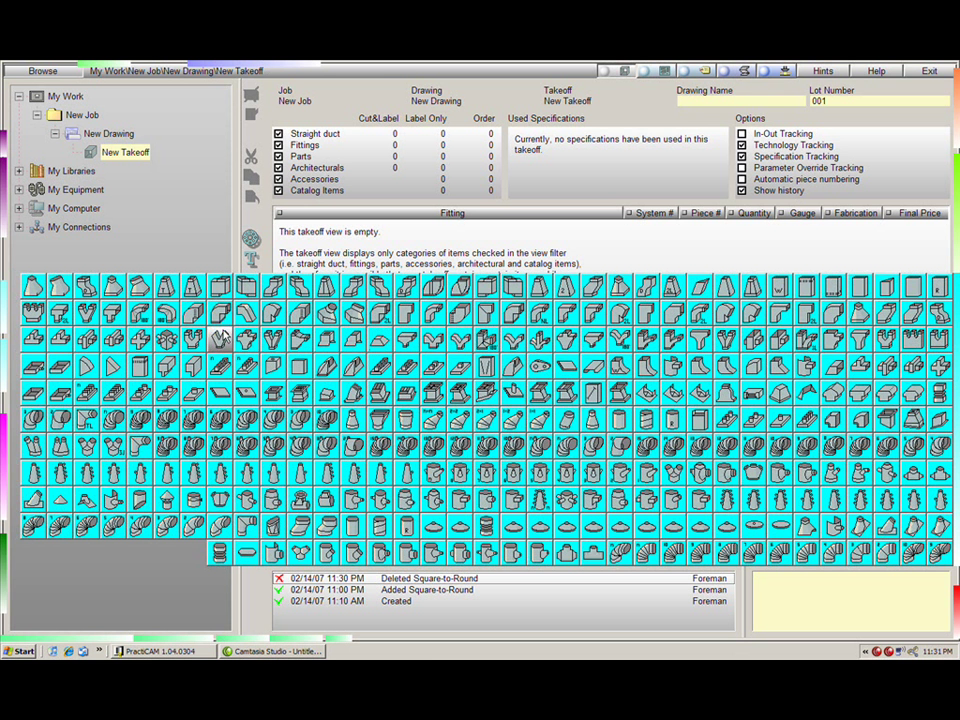
# - Add a Square-to-Round fitting, tilt and zoom its 3-D model, and select the 24 height dimension
pyautogui.click(140, 288)
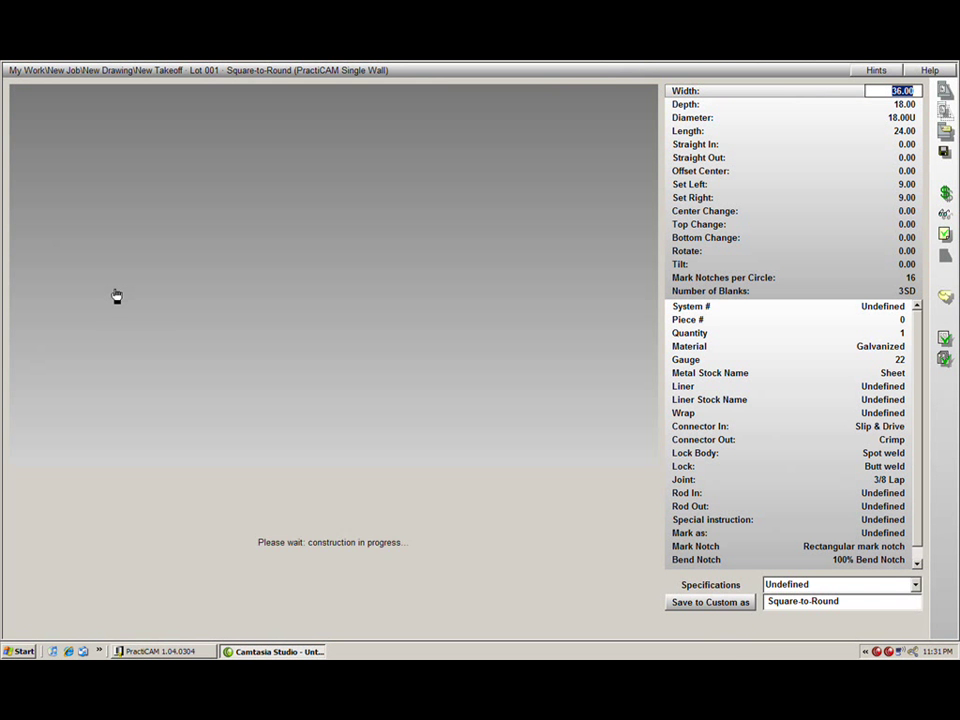
pyautogui.moveTo(343, 347); pyautogui.dragTo(320, 340)
pyautogui.scroll(-3, 318, 337)
pyautogui.scroll(5, 317, 339)
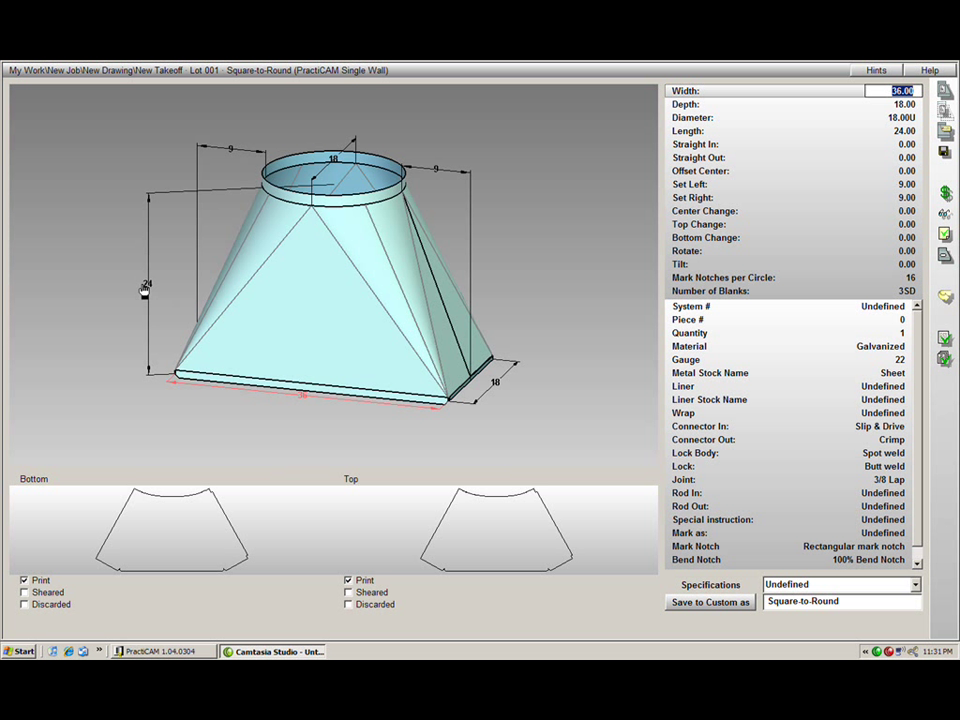
pyautogui.click(145, 286)
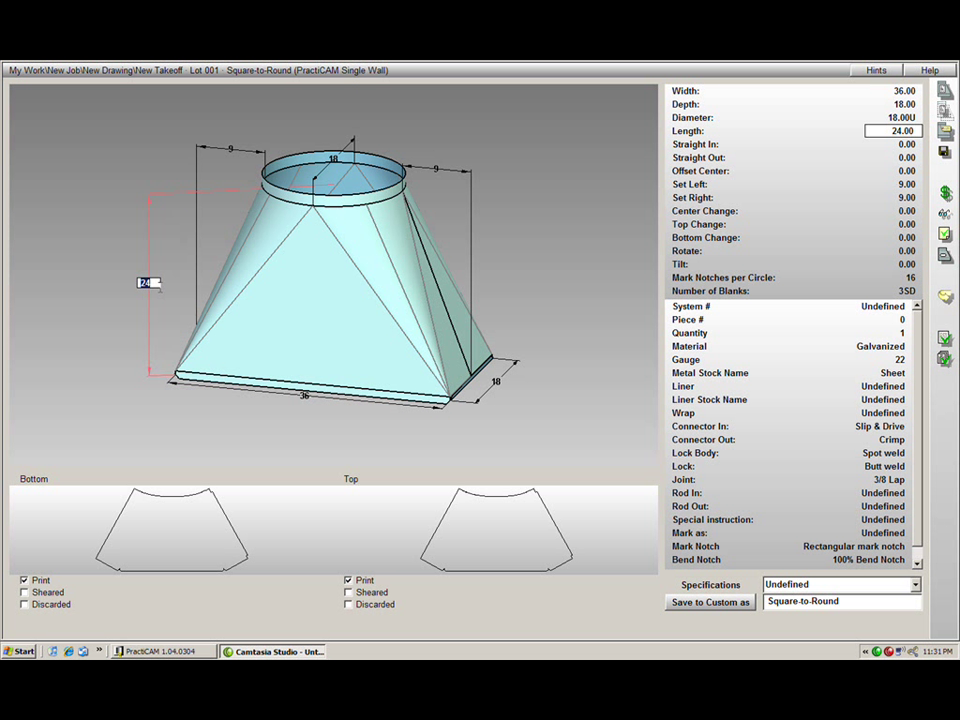
# - Set the square-to-round to width 12, depth 10, diameter 8 and length 10
pyautogui.write('20')
pyautogui.press('Return')
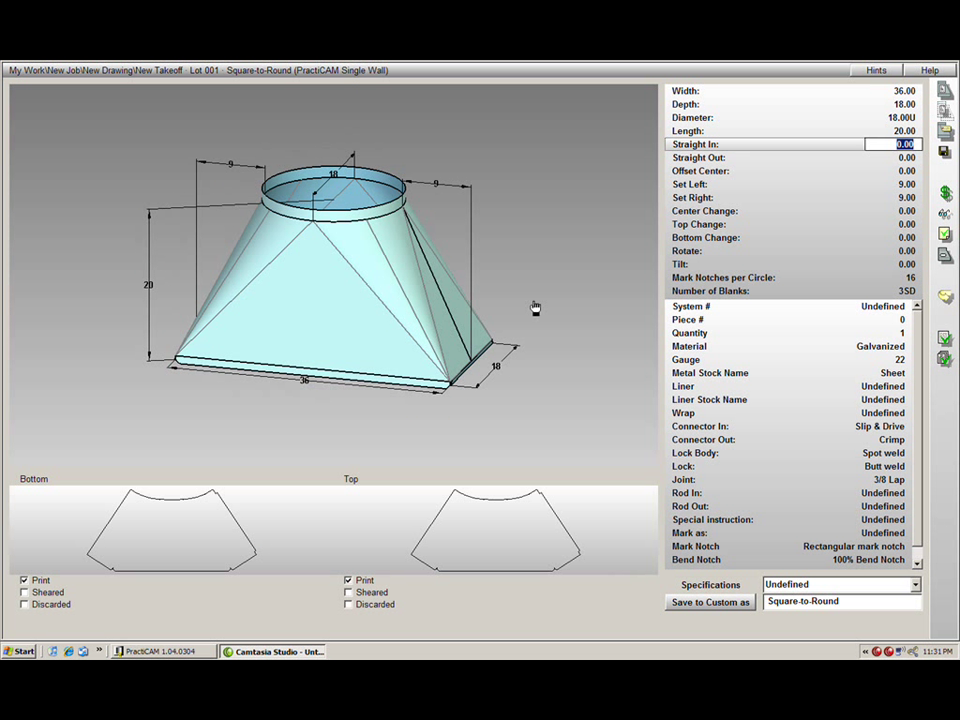
pyautogui.click(895, 90)
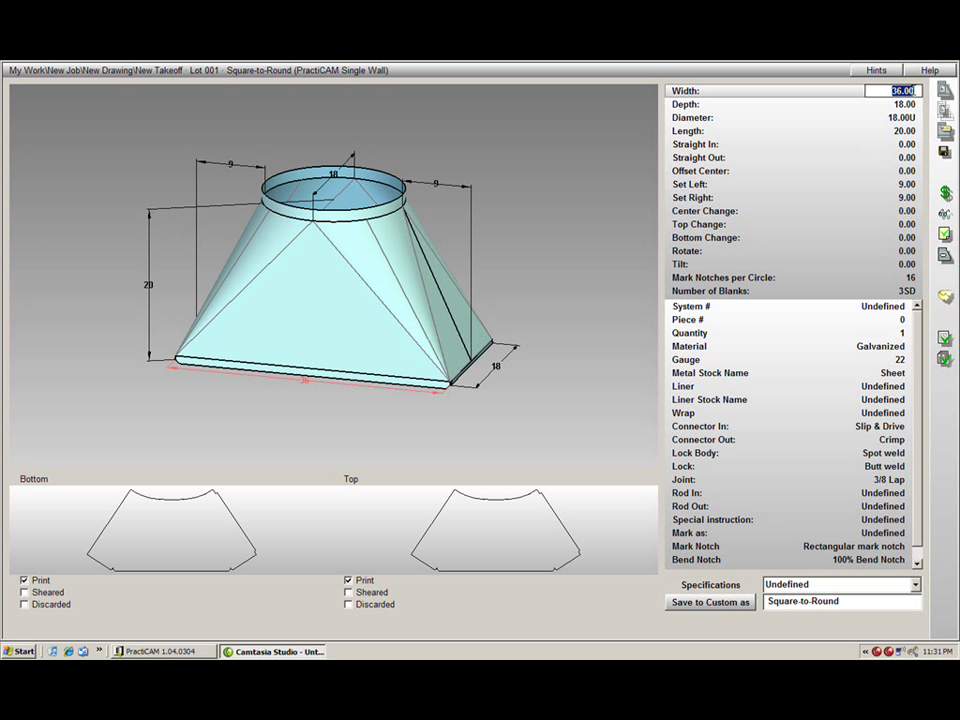
pyautogui.write('12')
pyautogui.press('Return')
pyautogui.write('10')
pyautogui.press('Return')
pyautogui.write('8')
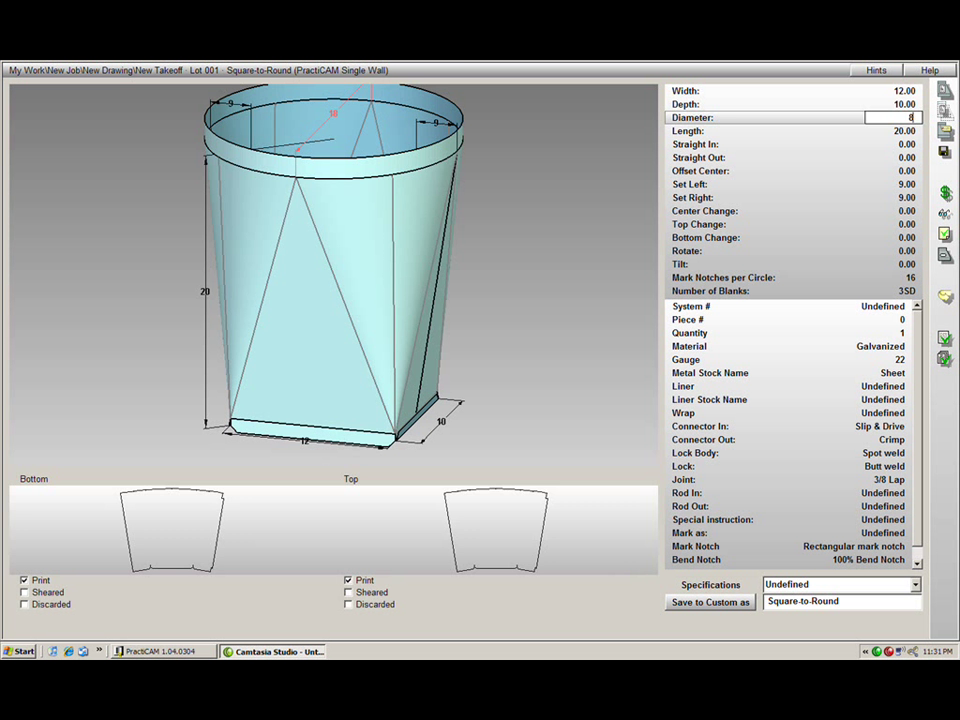
pyautogui.press('Return')
pyautogui.write('10')
pyautogui.press('Return')
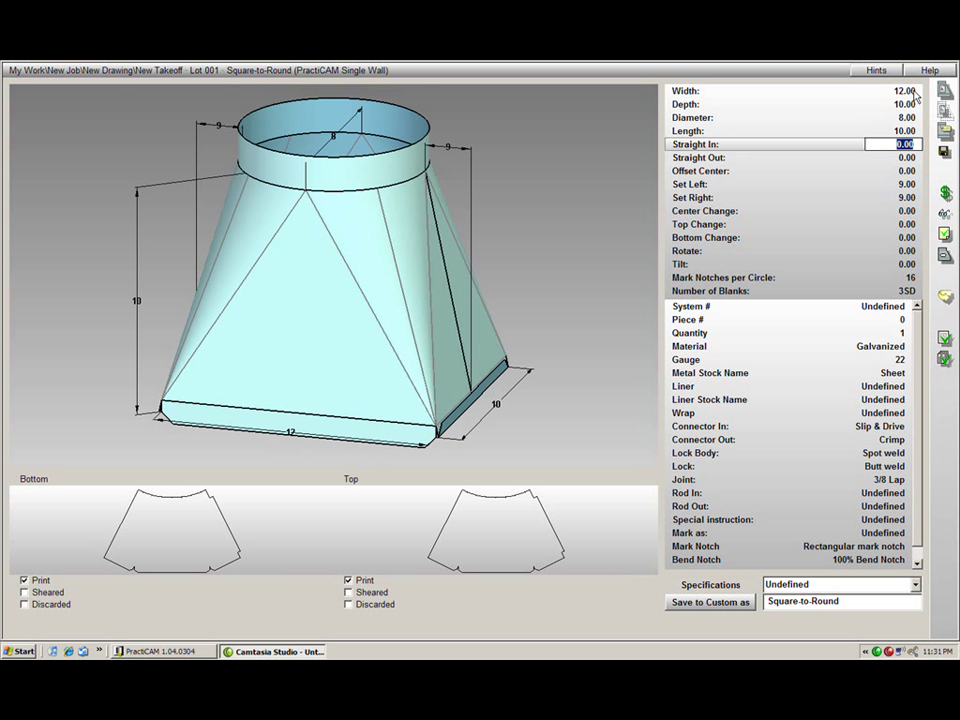
pyautogui.press('Return')
pyautogui.press('Return')
# - Give it offset center 6, center change 6, tilt 45° and 32 mark notches per circle
pyautogui.write('6')
pyautogui.press('Return')
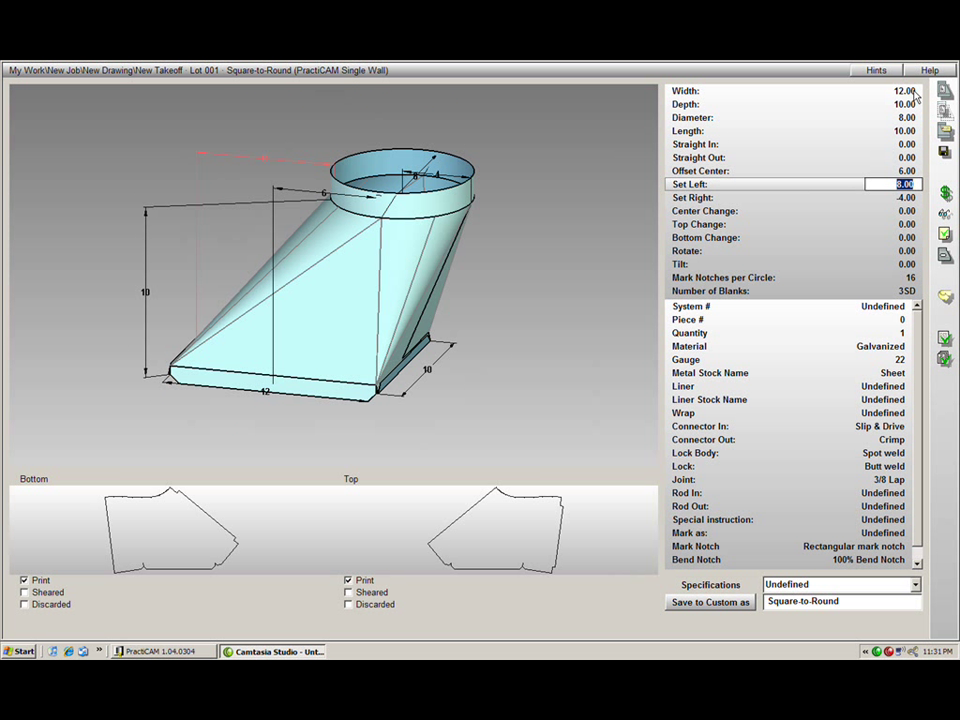
pyautogui.press('Return')
pyautogui.press('Return')
pyautogui.write('6')
pyautogui.press('Return')
pyautogui.press('Return')
pyautogui.press('Return')
pyautogui.press('Return')
pyautogui.write('45')
pyautogui.press('Return')
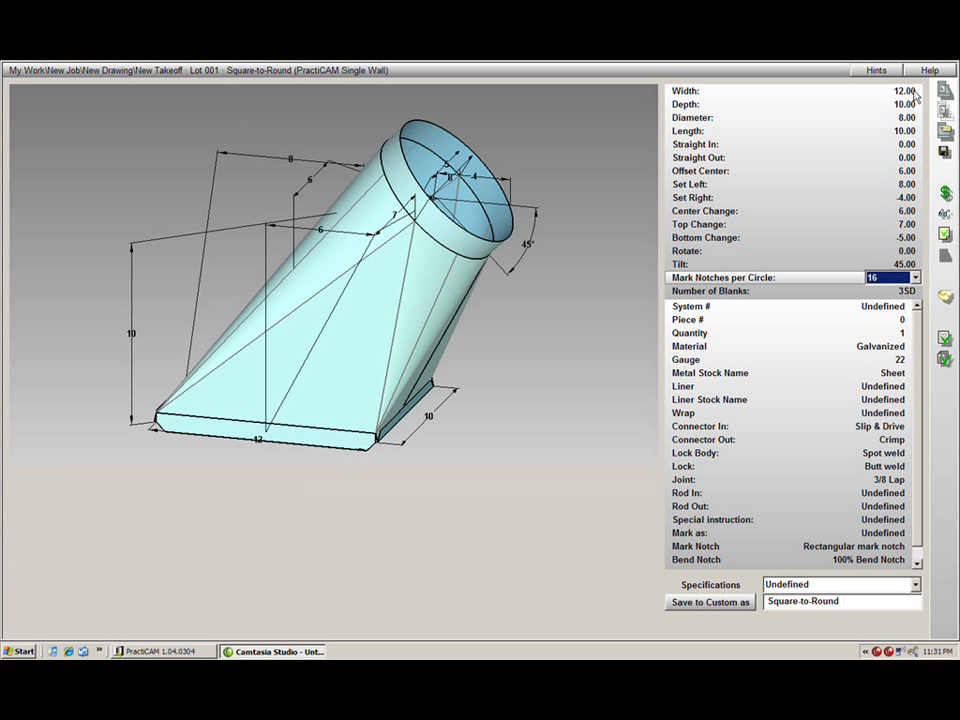
pyautogui.hotkey('alt', 'Down')
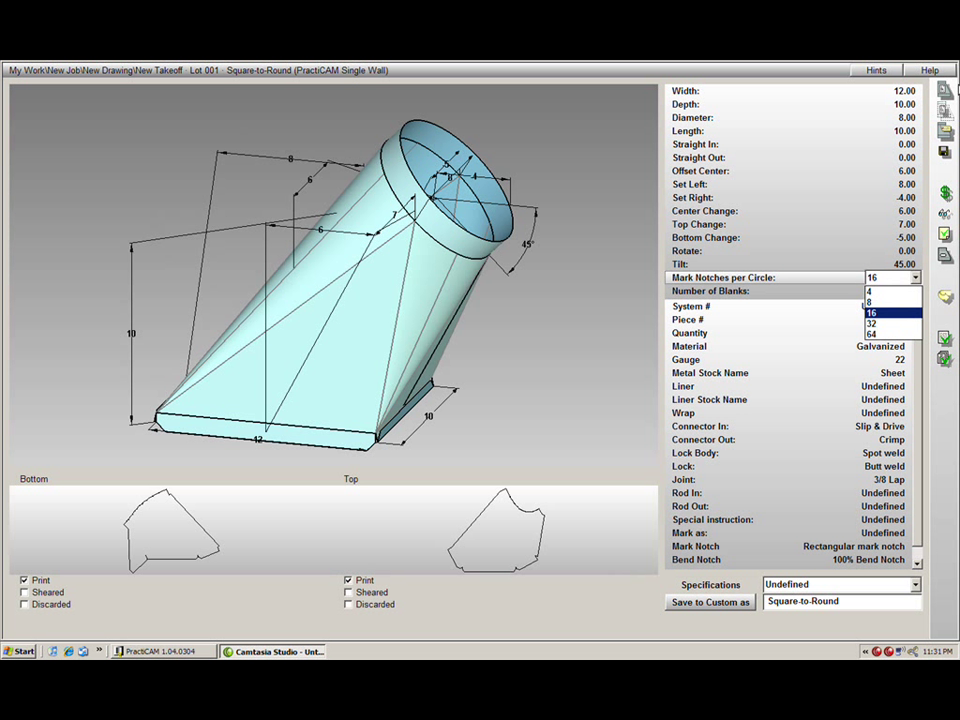
pyautogui.press('Down')
pyautogui.press('Return')
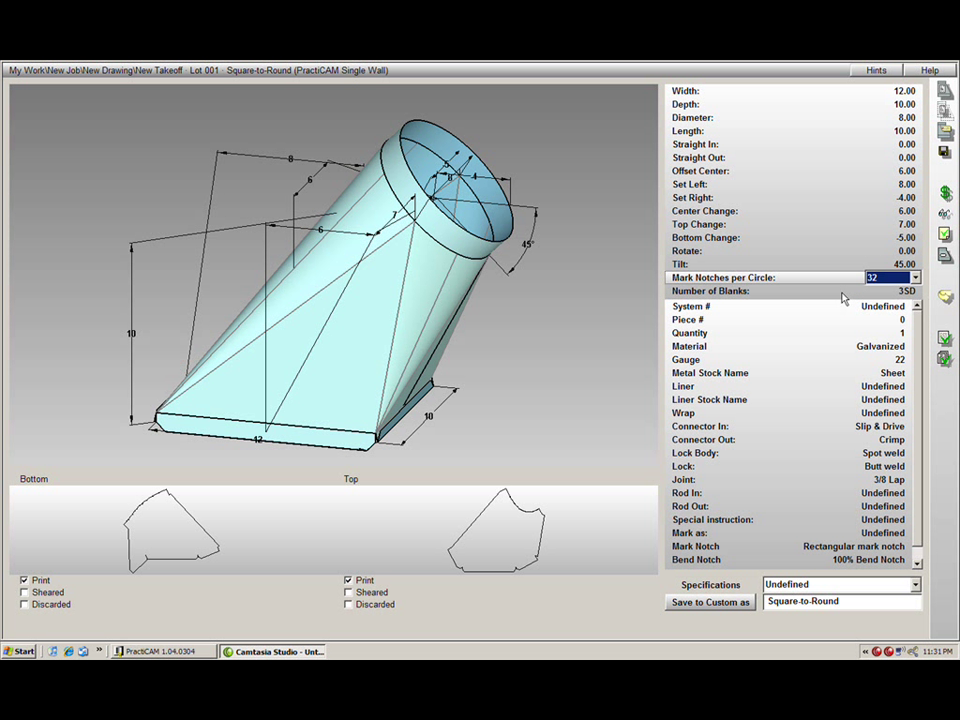
pyautogui.press('Return')
pyautogui.moveTo(460, 377); pyautogui.dragTo(253, 300)
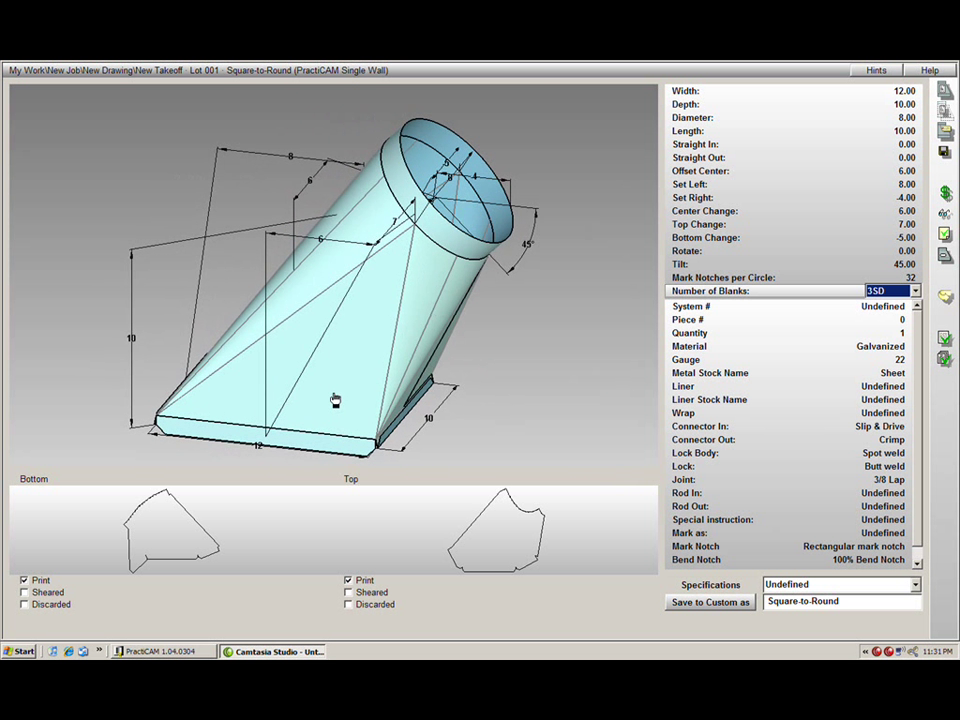
# - Choose 5SD blanks to split the fitting into four pattern pieces, then select Connector In
pyautogui.click(914, 291)
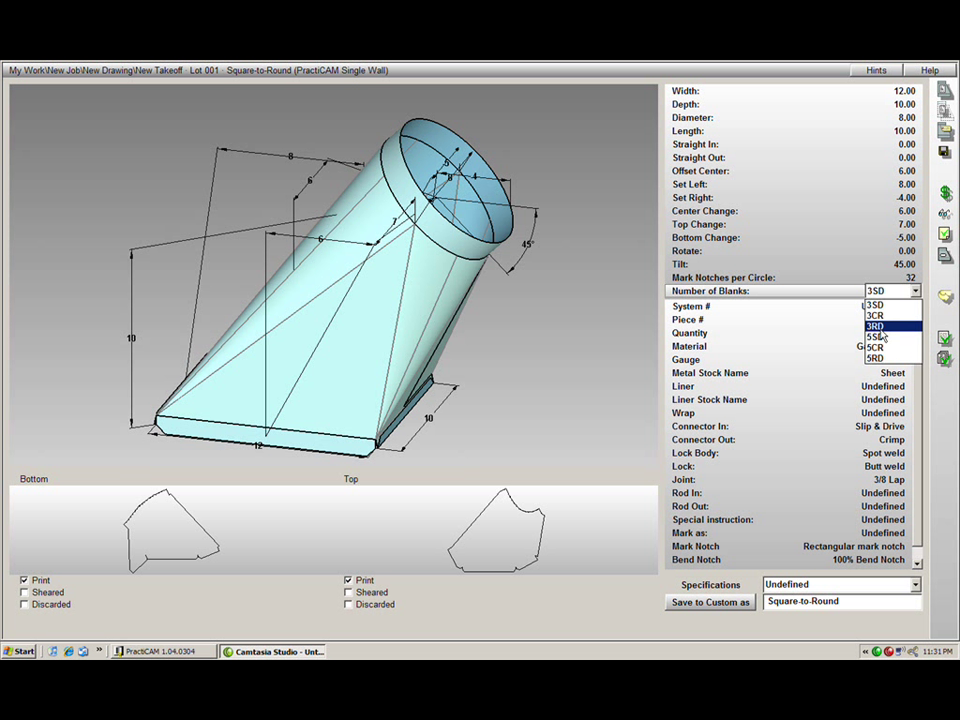
pyautogui.click(877, 338)
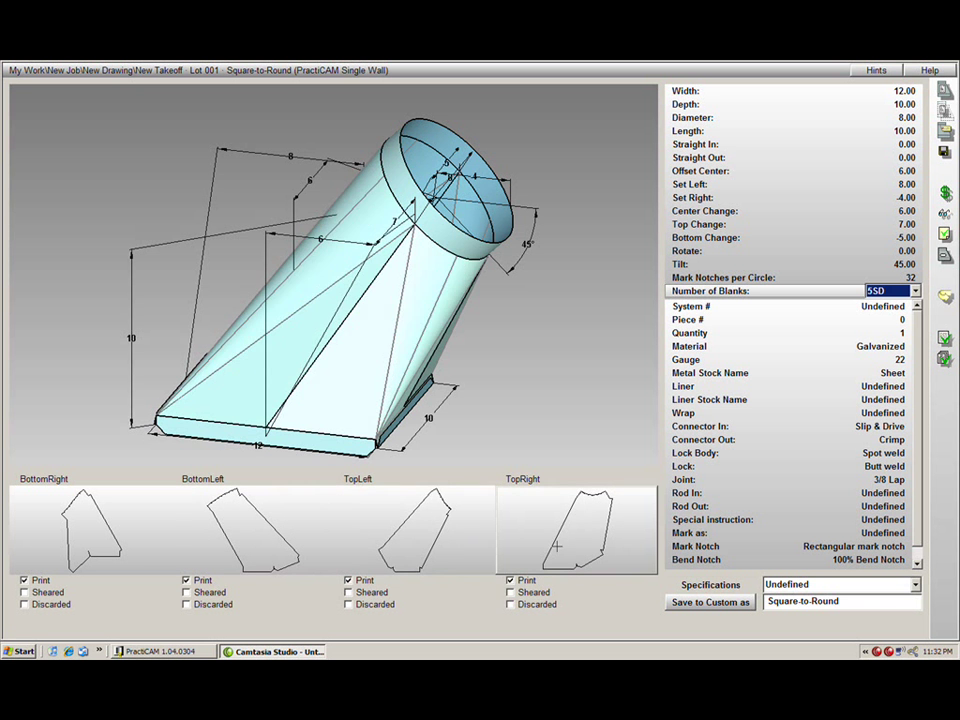
pyautogui.moveTo(348, 415)
pyautogui.mouseDown()
pyautogui.moveTo(384, 403)
pyautogui.moveTo(343, 408)
pyautogui.moveTo(370, 415)
pyautogui.moveTo(355, 413)
pyautogui.mouseUp()
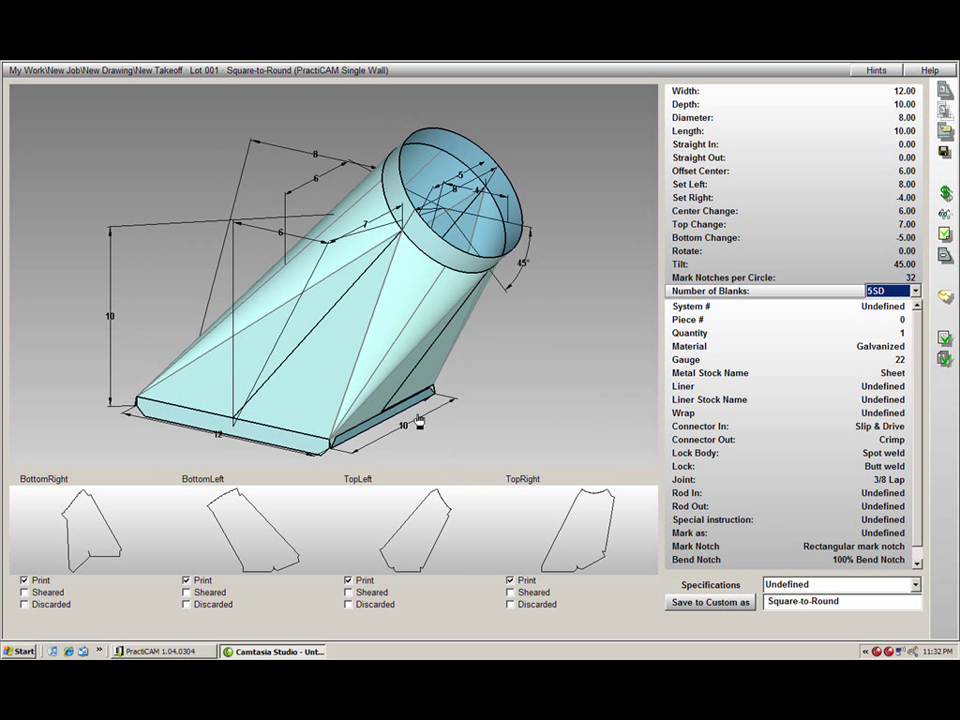
pyautogui.click(906, 428)
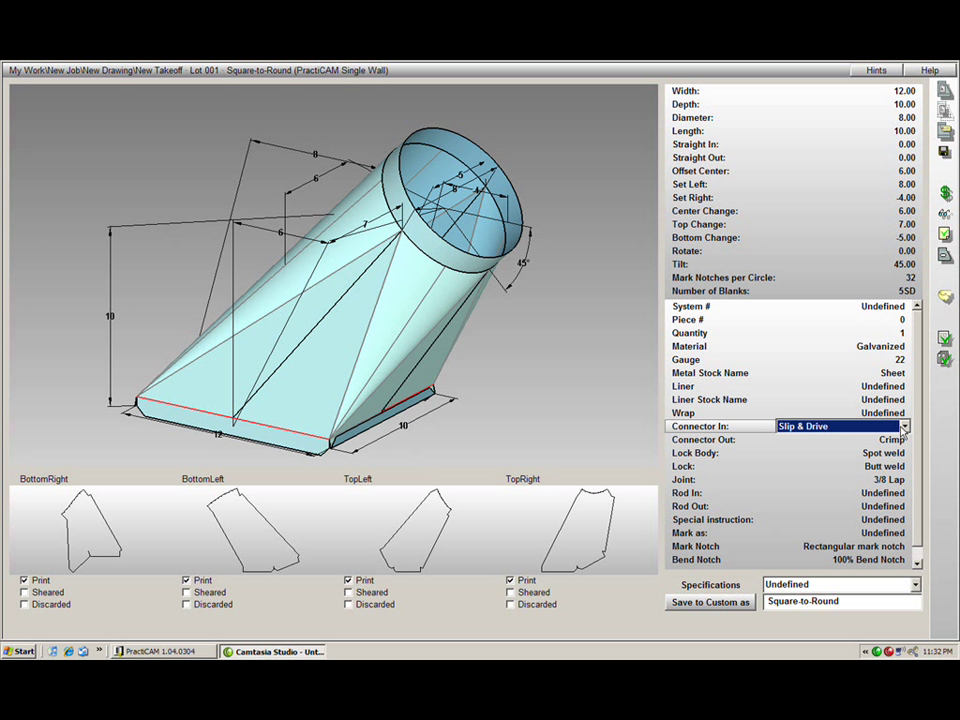
# - Set Connector In to Ductmate, keep Connector Out at Crimp, and open the TopLeft flat pattern
pyautogui.scroll(1, 906, 428)
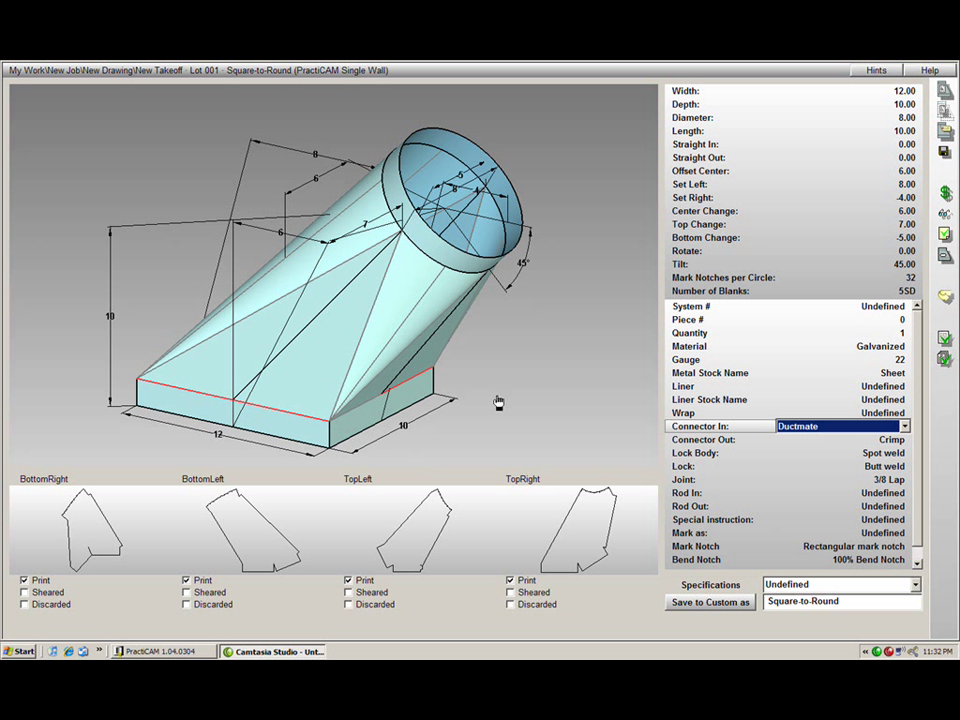
pyautogui.click(905, 442)
pyautogui.click(905, 441)
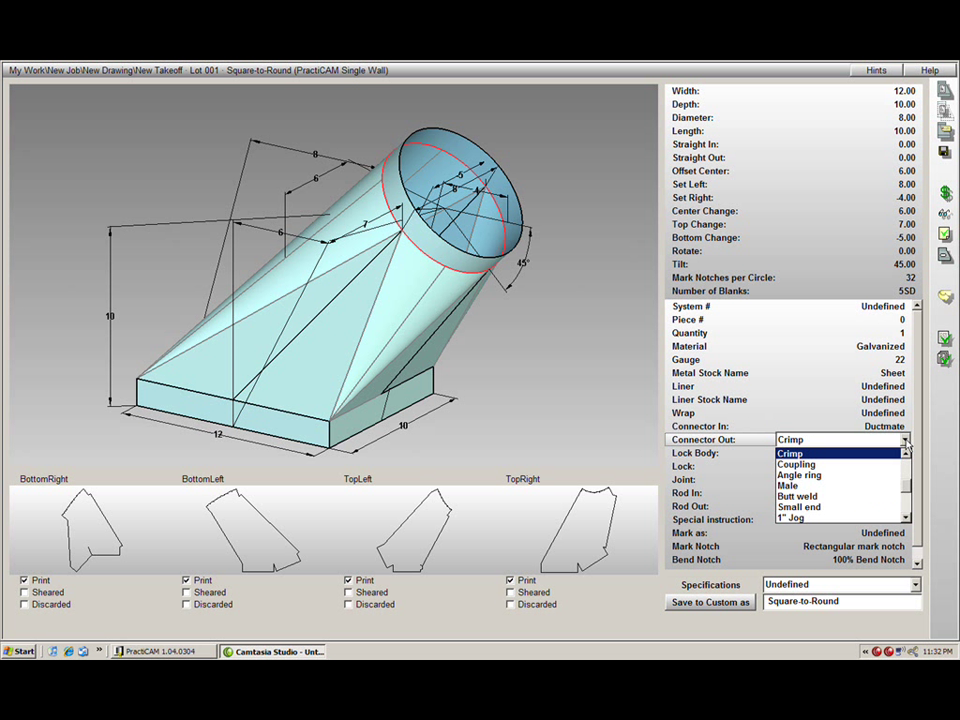
pyautogui.scroll(-5, 905, 489)
pyautogui.scroll(1, 905, 489)
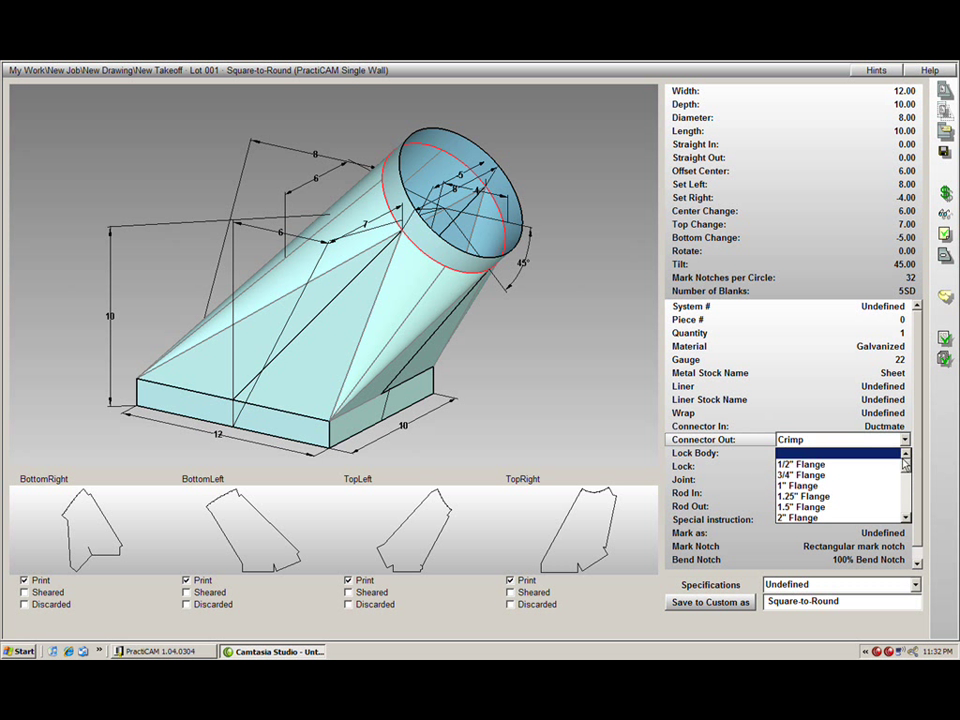
pyautogui.click(868, 458)
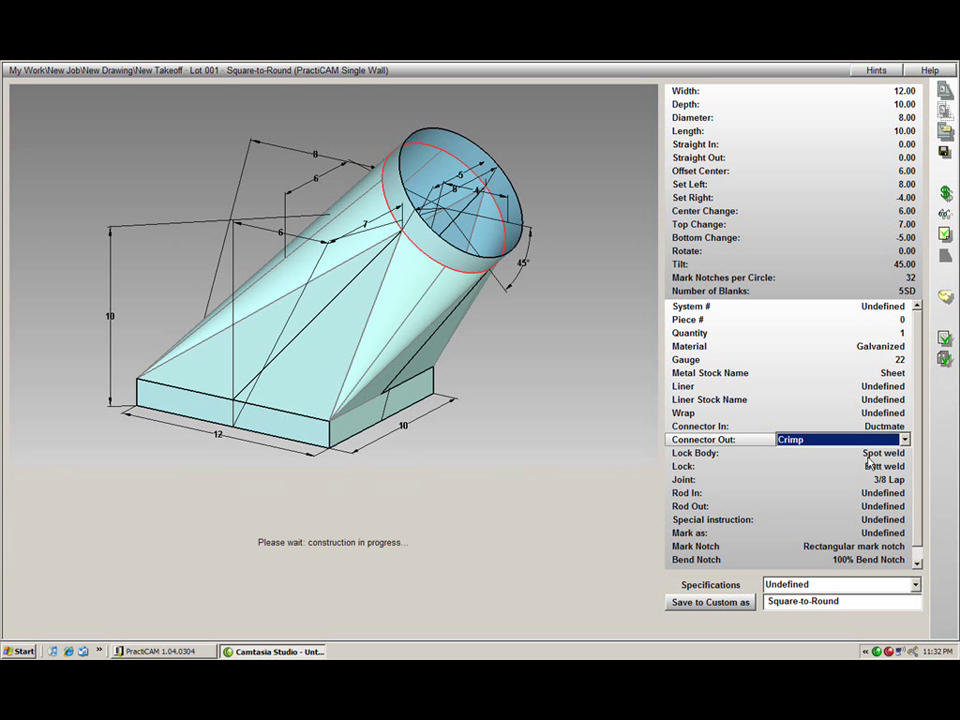
pyautogui.moveTo(269, 369); pyautogui.dragTo(303, 362)
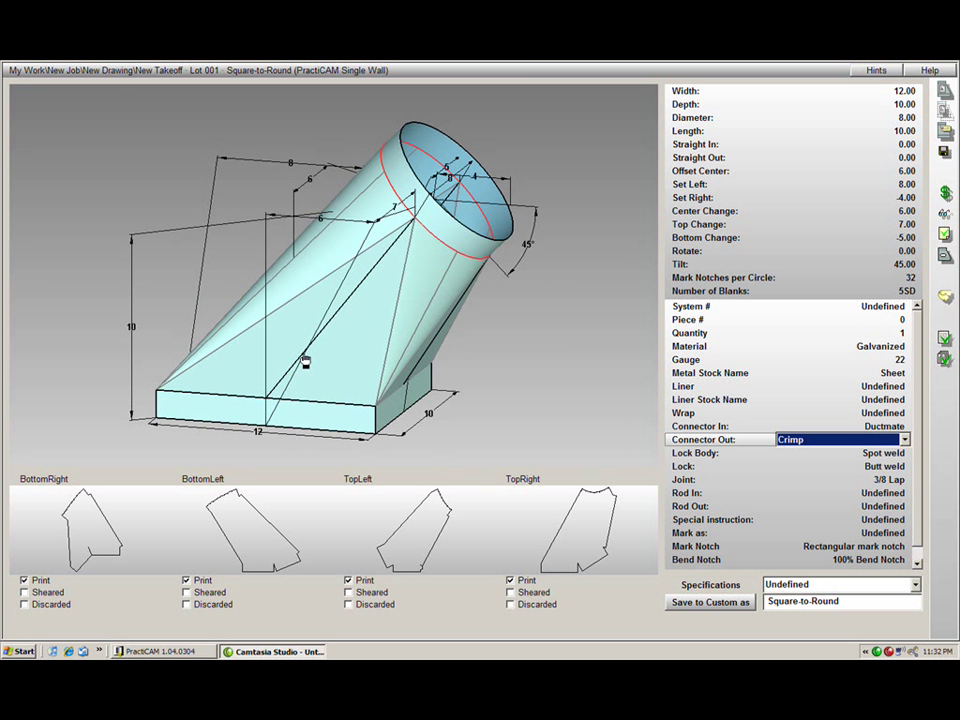
pyautogui.doubleClick(414, 530)
# - Apply default-size dovetail teeth along the TopLeft pattern's upper-left edge
pyautogui.moveTo(940, 408)
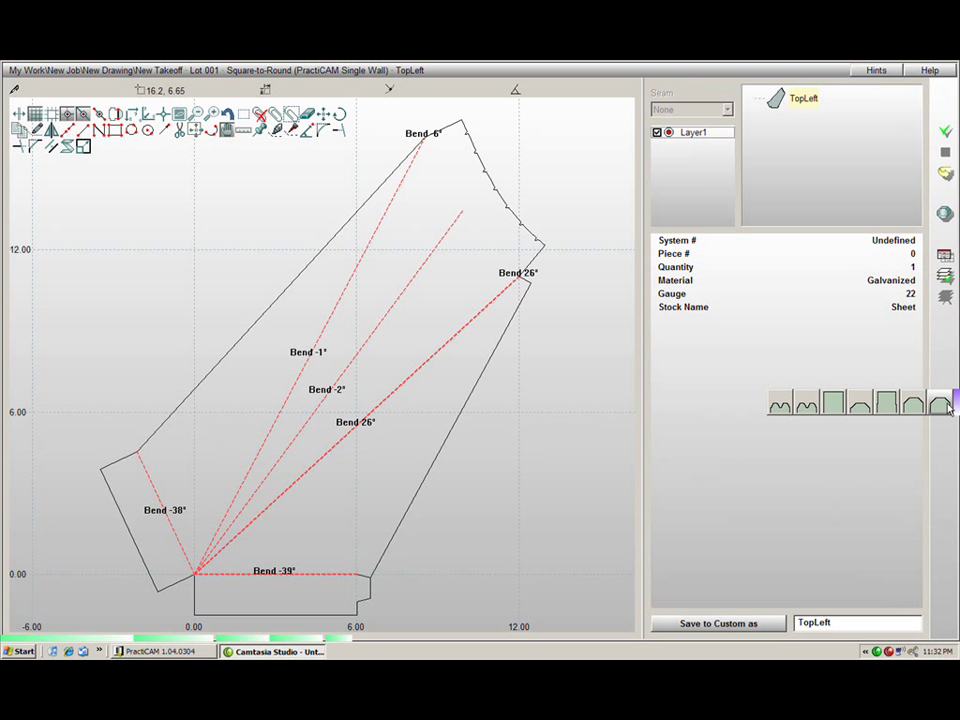
pyautogui.click(810, 400)
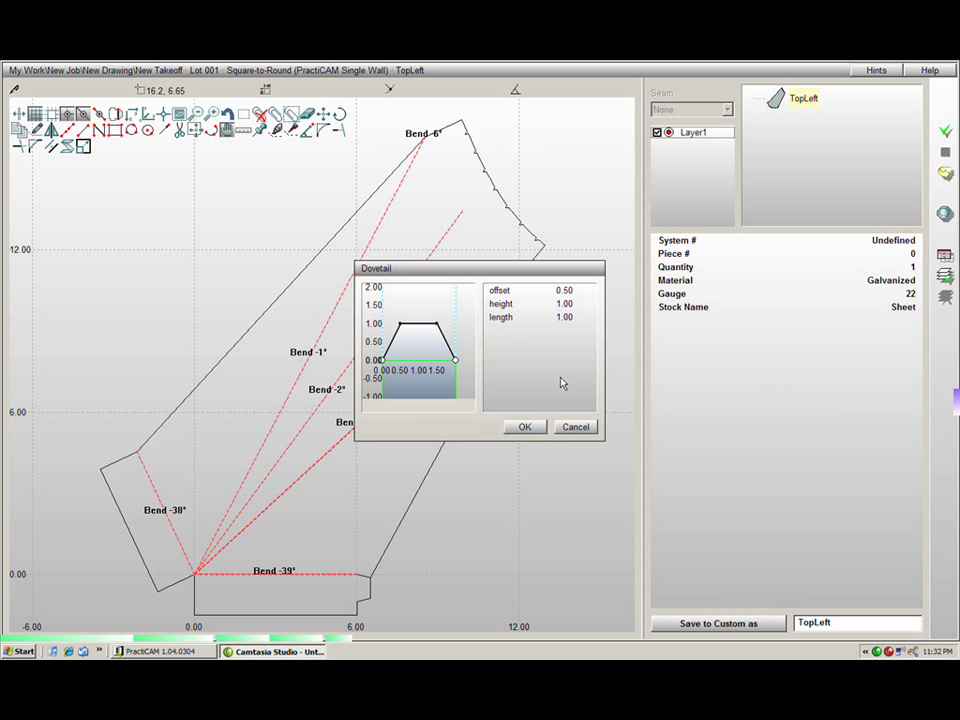
pyautogui.click(527, 427)
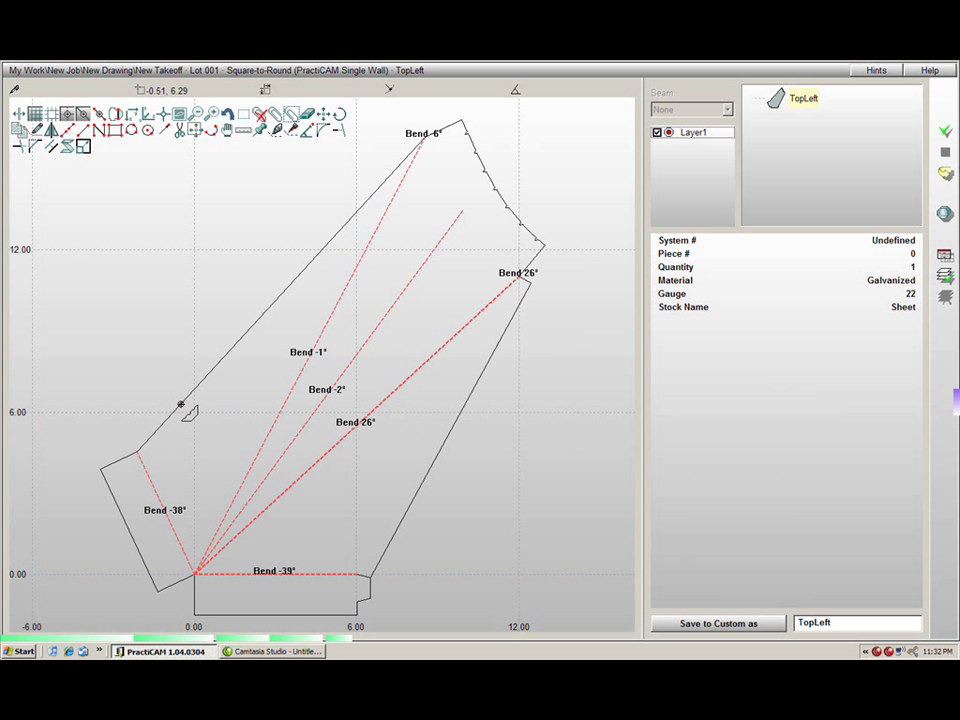
pyautogui.click(331, 243)
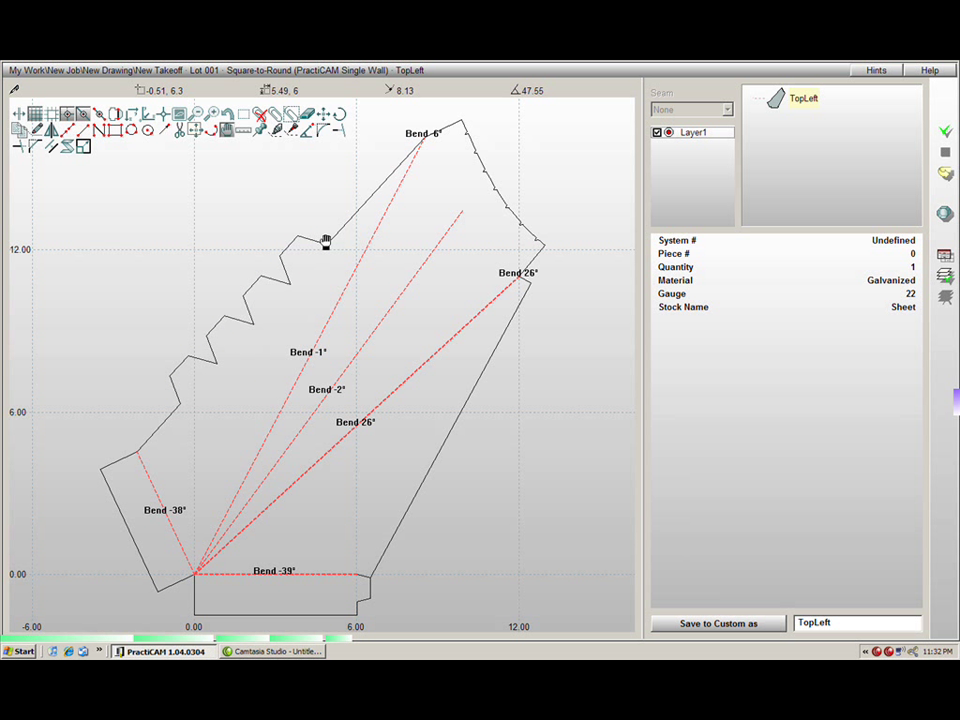
# - Return to the 3-D view, rotate the fitting, and check its Width and Lock Body values
pyautogui.rightClick(369, 375)
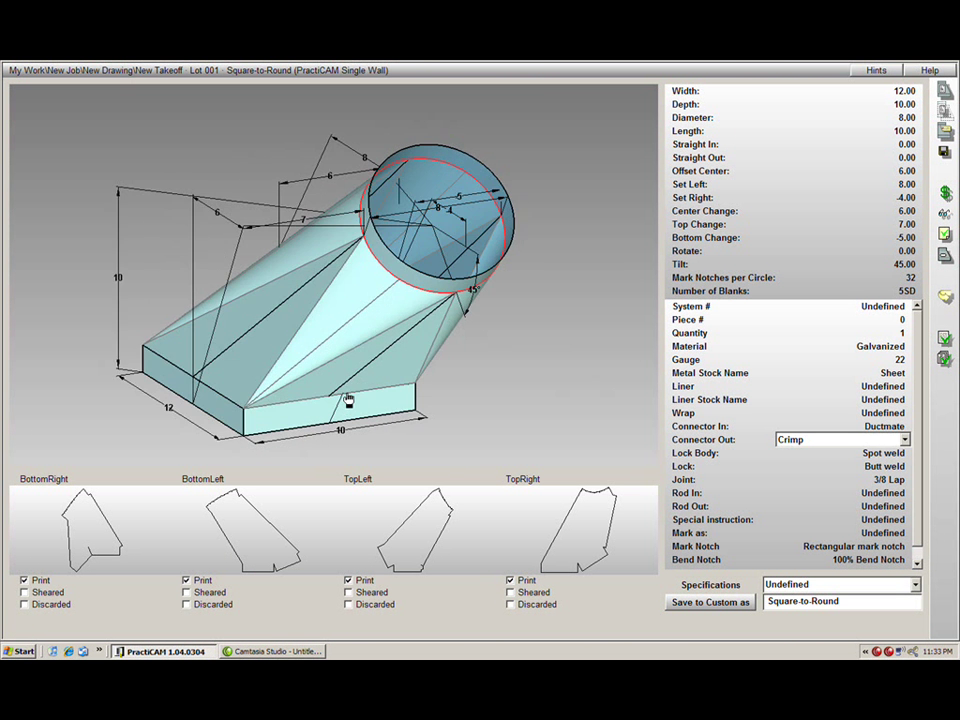
pyautogui.moveTo(349, 400); pyautogui.dragTo(401, 400)
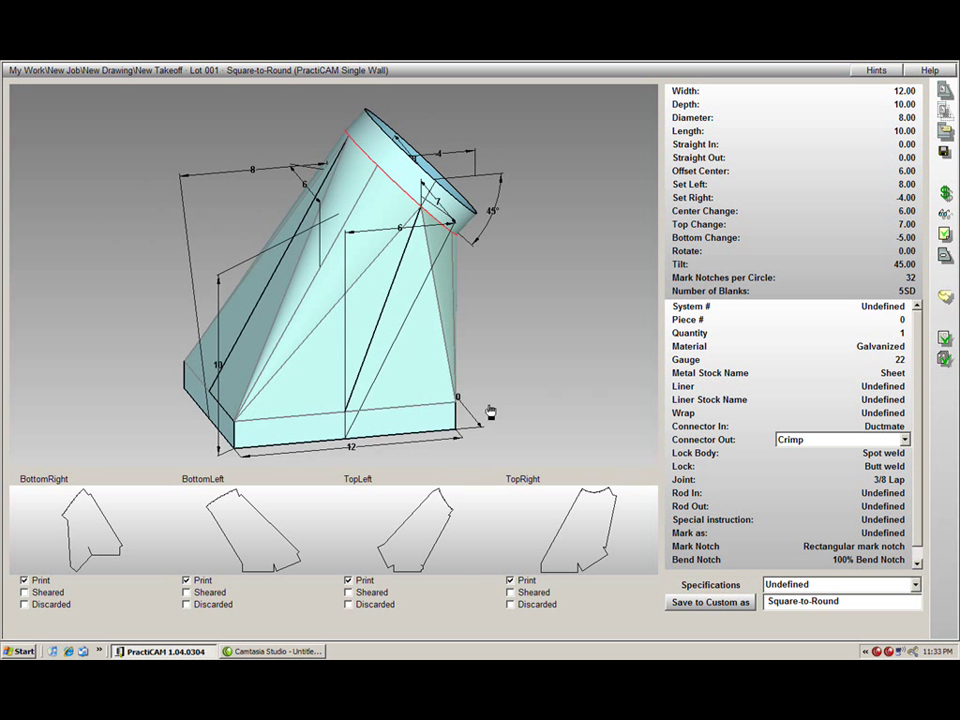
pyautogui.click(697, 93)
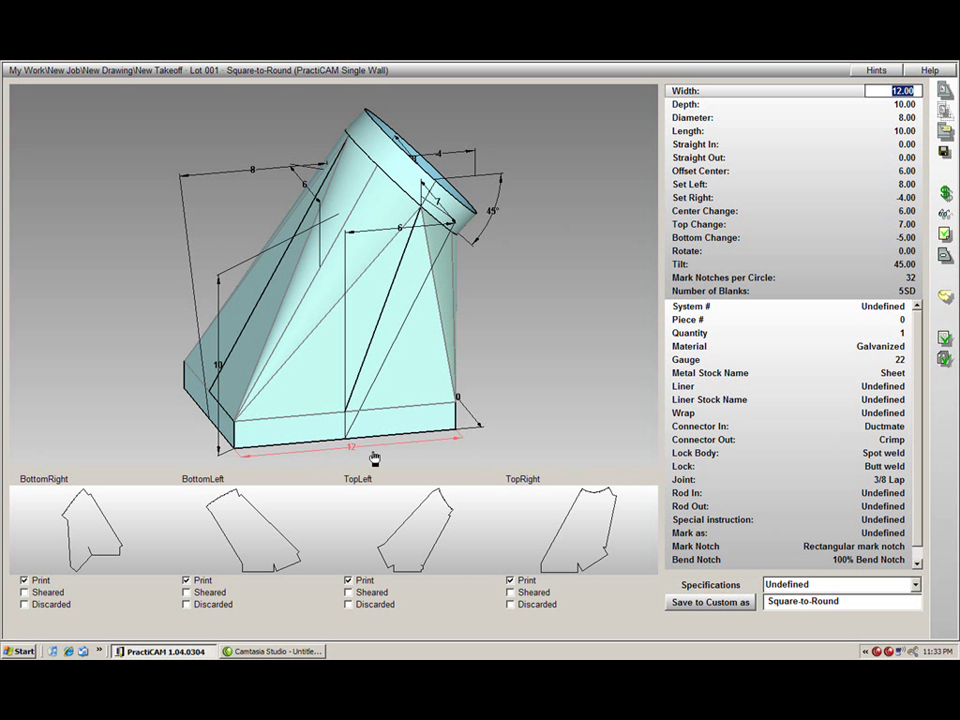
pyautogui.click(697, 457)
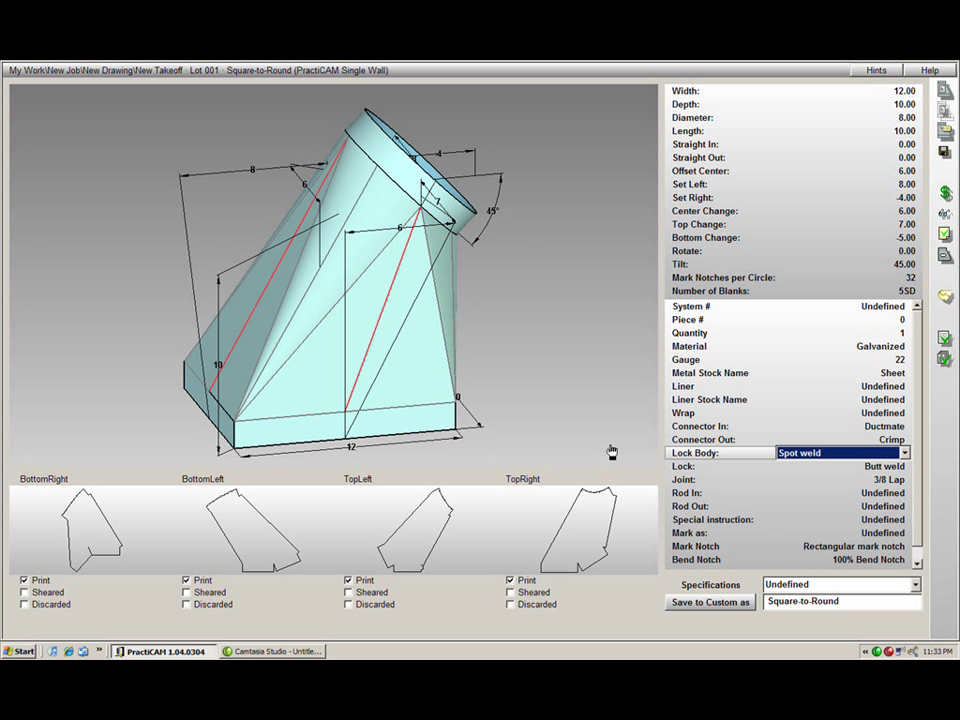
pyautogui.moveTo(409, 366); pyautogui.dragTo(408, 393)
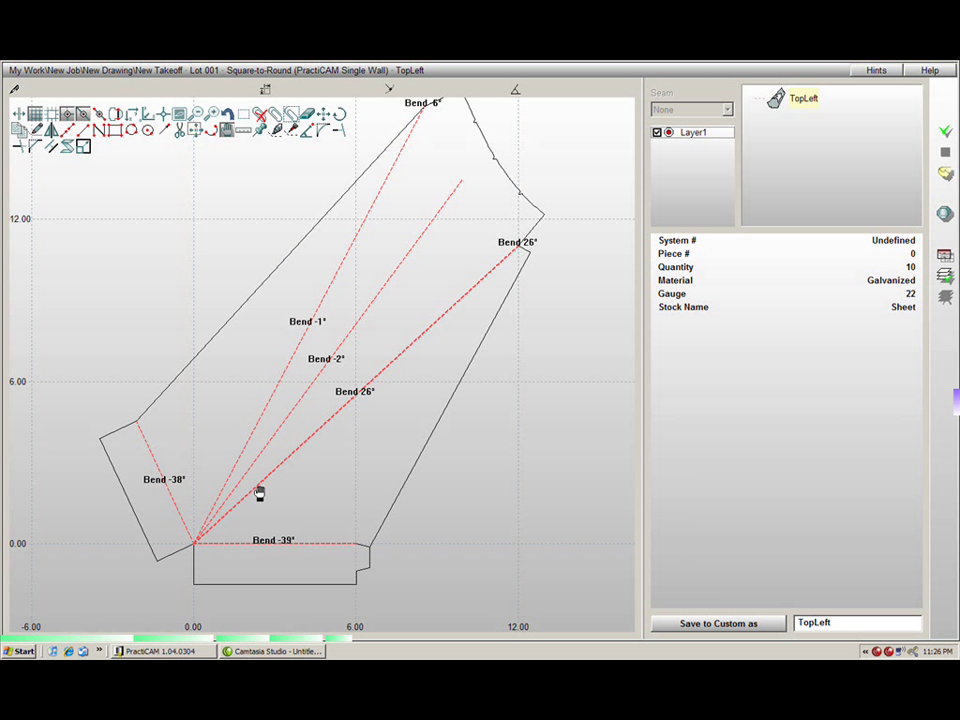
pyautogui.moveTo(314, 493); pyautogui.dragTo(340, 520)
pyautogui.moveTo(339, 637)
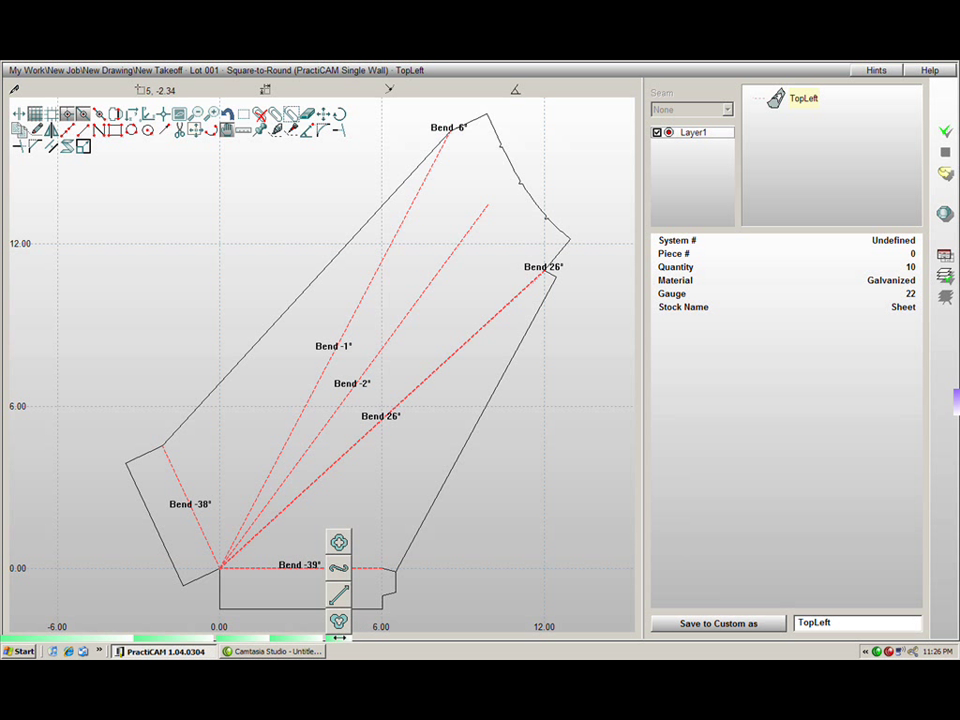
pyautogui.moveTo(296, 636)
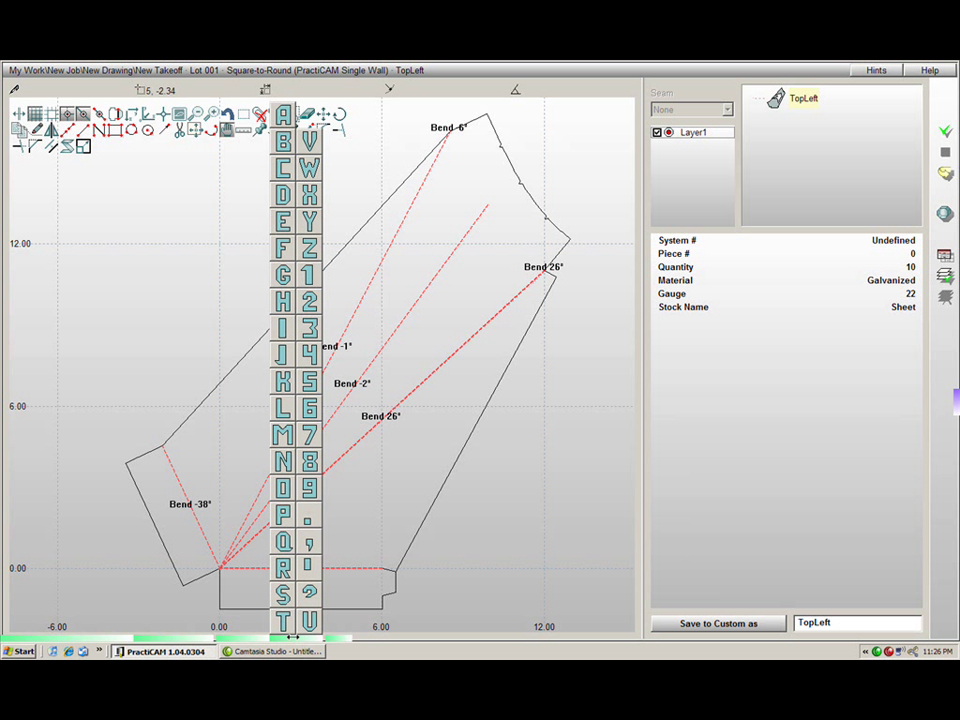
pyautogui.moveTo(260, 638)
pyautogui.moveTo(191, 638)
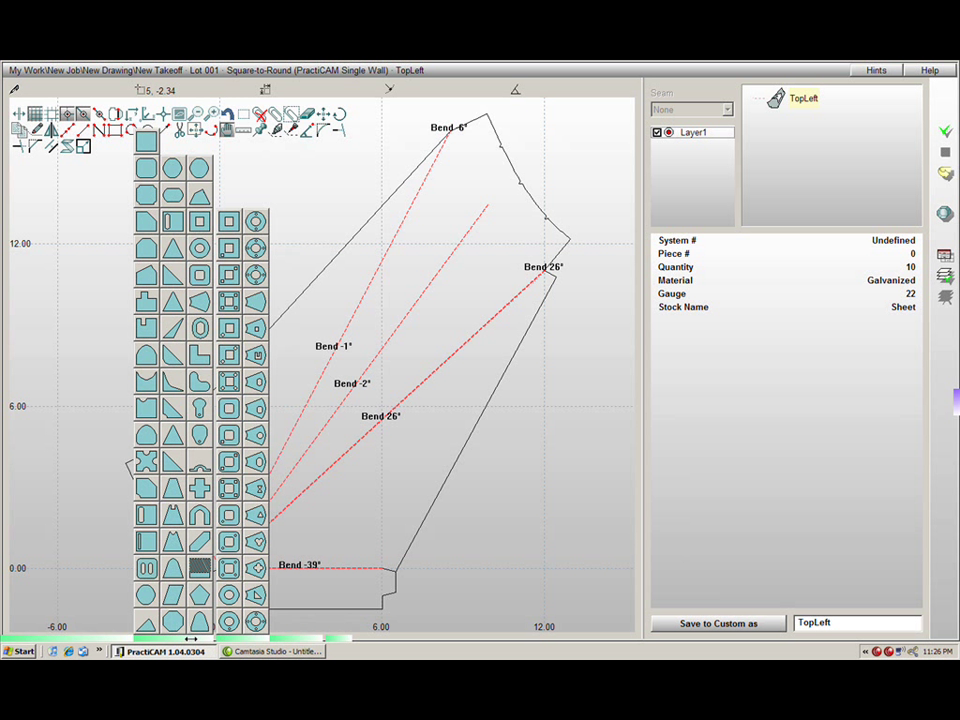
pyautogui.moveTo(105, 636)
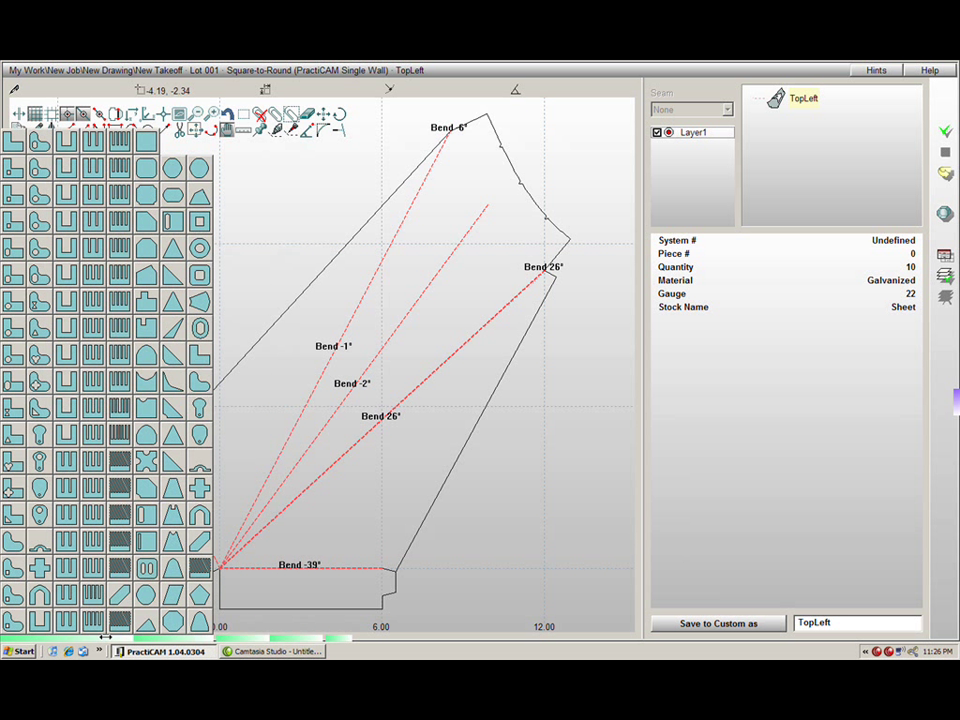
pyautogui.moveTo(135, 637)
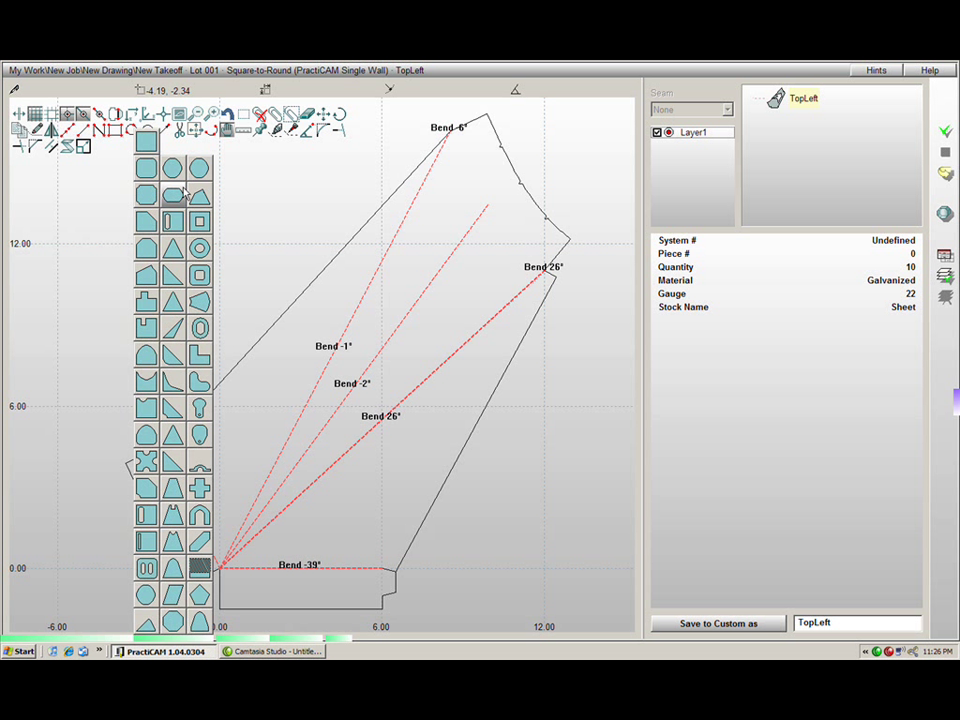
# - Draw a closed nine-point zigzag arrow outline across the TopLeft pattern's bend lines
pyautogui.click(99, 130)
pyautogui.click(473, 228)
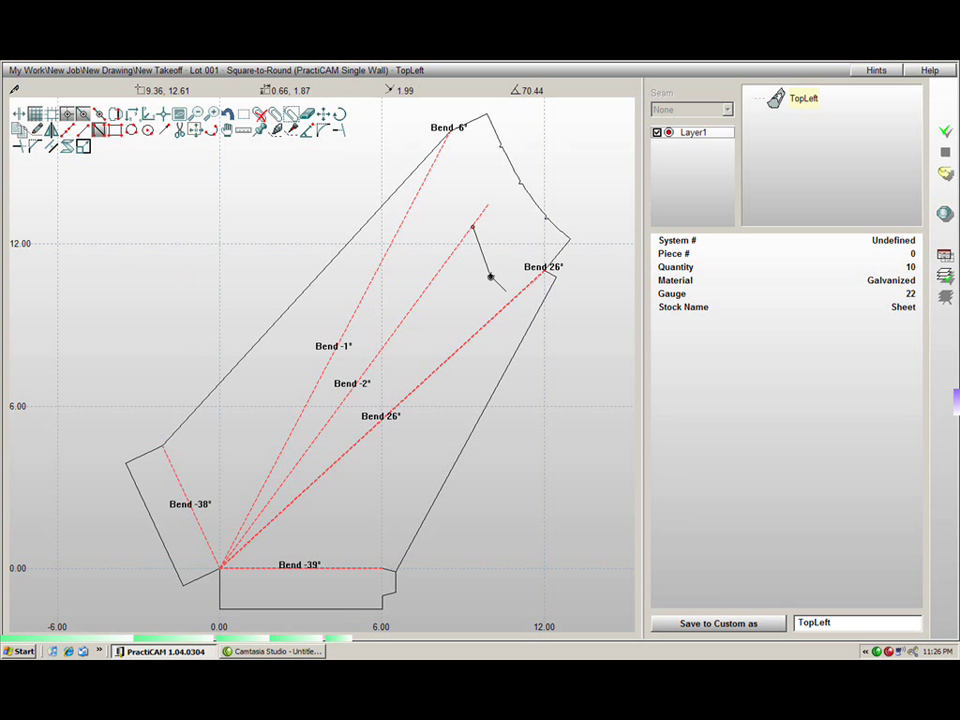
pyautogui.click(507, 332)
pyautogui.click(444, 324)
pyautogui.click(411, 483)
pyautogui.click(397, 354)
pyautogui.click(275, 356)
pyautogui.click(418, 293)
pyautogui.click(331, 282)
pyautogui.click(474, 229)
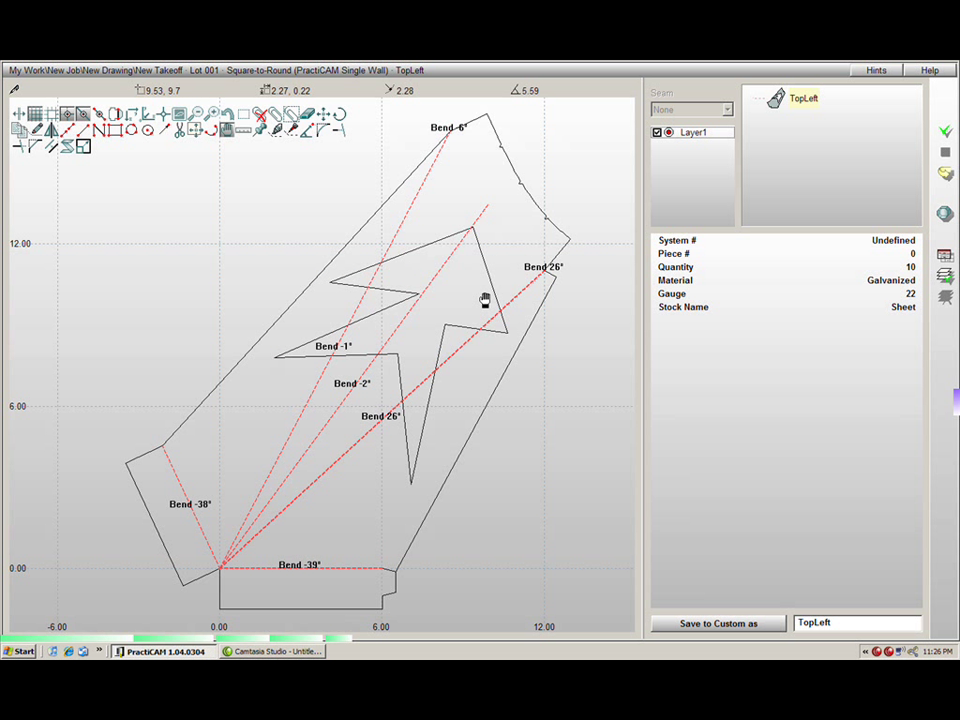
pyautogui.click(147, 131)
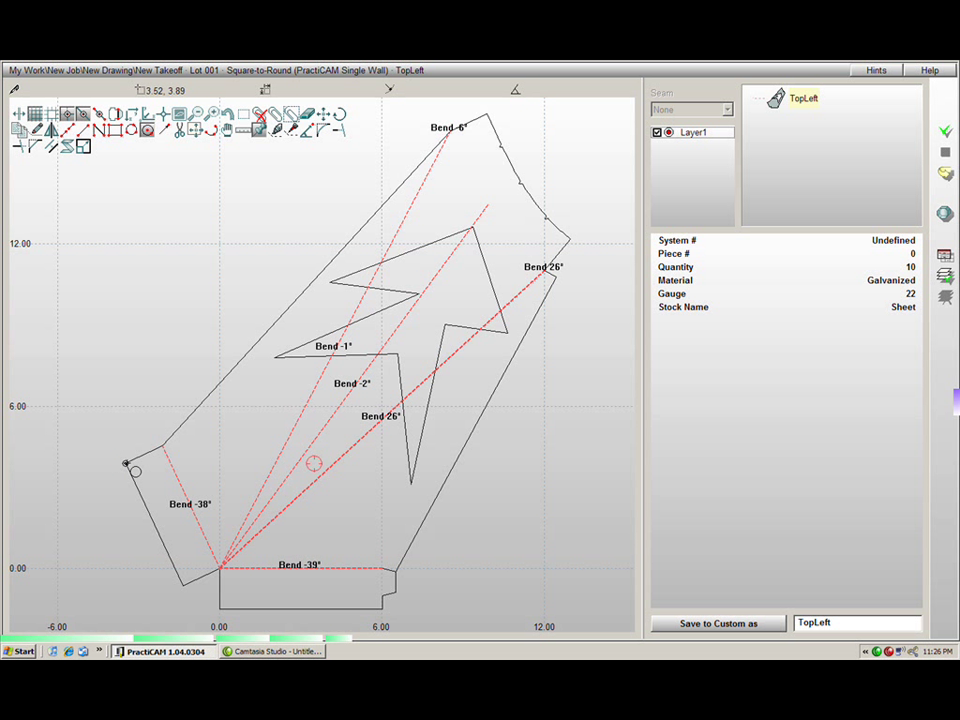
# - Add a radius-2 circular hole in the lower area of the TopLeft pattern
pyautogui.click(313, 489)
pyautogui.write('2')
pyautogui.press('Return')
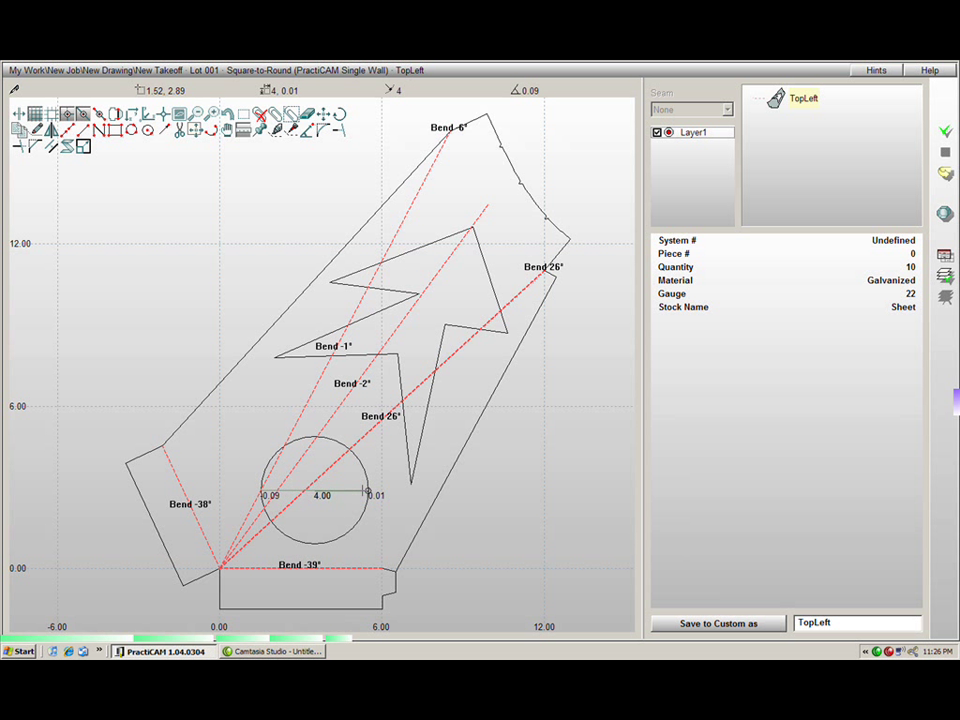
pyautogui.click(367, 490)
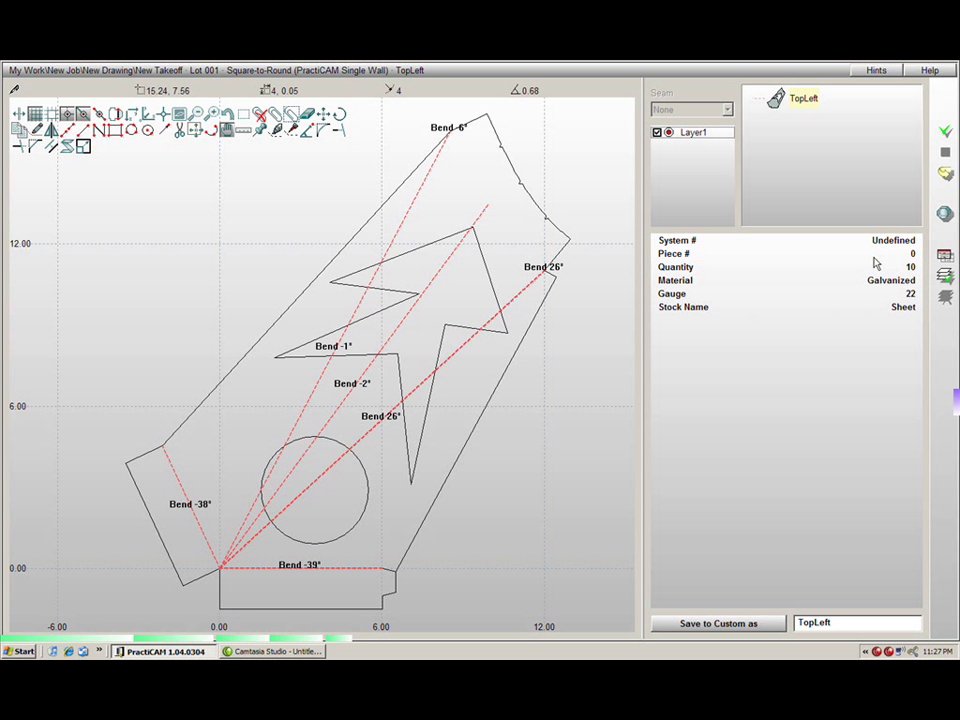
# - Check the TopLeft piece in 3-D, then return to the square-to-round model
pyautogui.click(945, 214)
pyautogui.moveTo(461, 399)
pyautogui.mouseDown()
pyautogui.moveTo(356, 377)
pyautogui.moveTo(376, 486)
pyautogui.moveTo(362, 484)
pyautogui.moveTo(360, 497)
pyautogui.moveTo(357, 485)
pyautogui.mouseUp()
pyautogui.scroll(5, 370, 495)
pyautogui.scroll(-5, 358, 478)
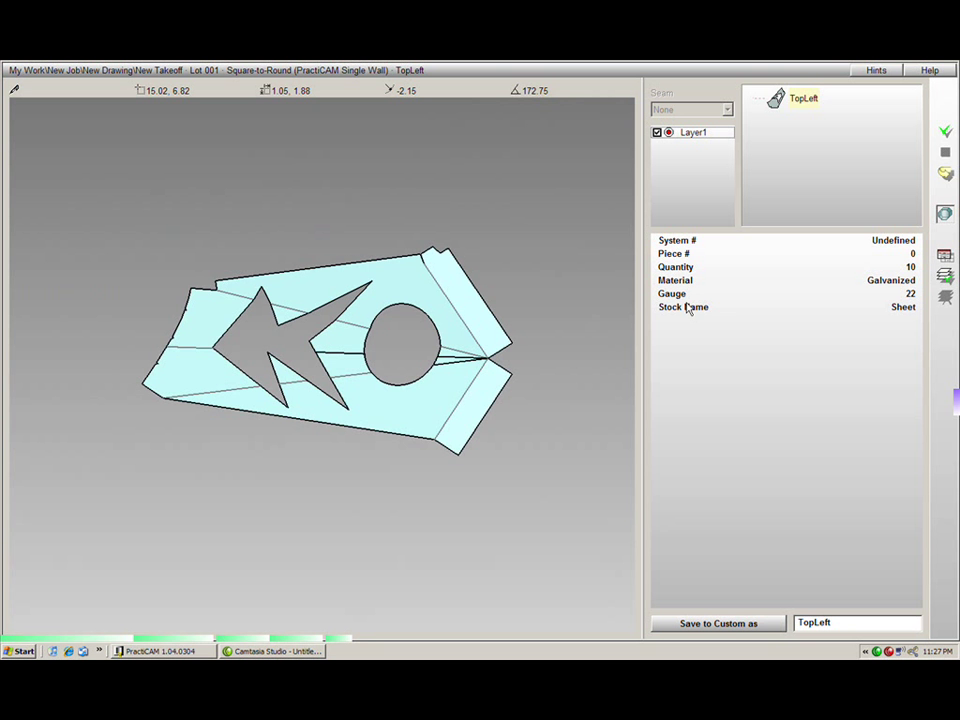
pyautogui.press('Escape')
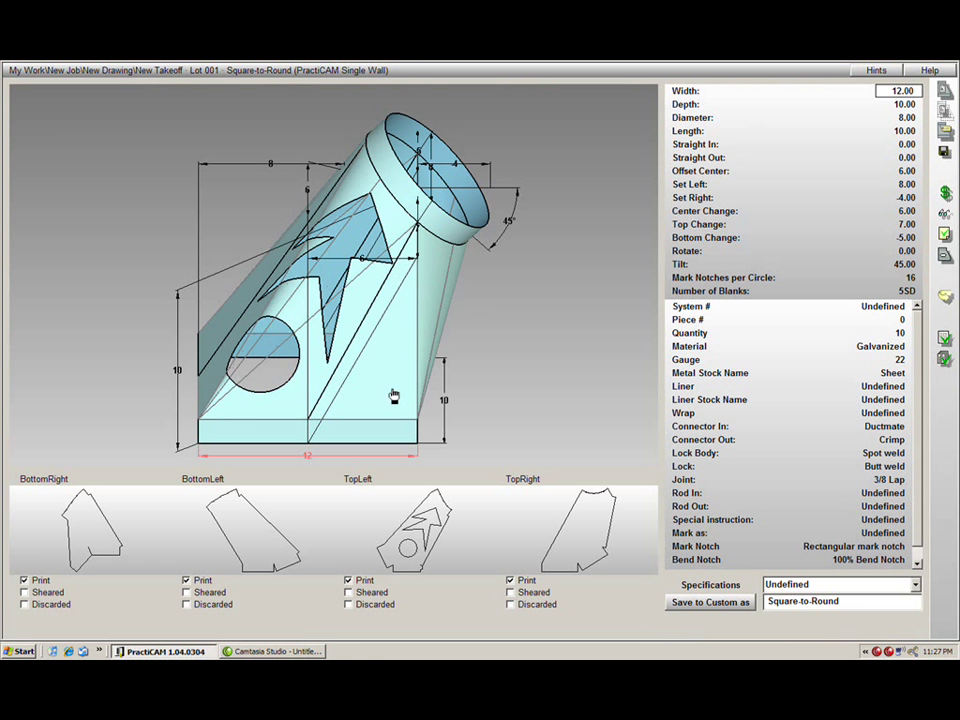
# - Rotate the Square-to-Round to show its cutouts and open its quantity, material and liner fields
pyautogui.moveTo(355, 400)
pyautogui.mouseDown()
pyautogui.moveTo(385, 390)
pyautogui.moveTo(396, 397)
pyautogui.moveTo(347, 394)
pyautogui.moveTo(358, 398)
pyautogui.mouseUp()
pyautogui.scroll(1, 357, 398)
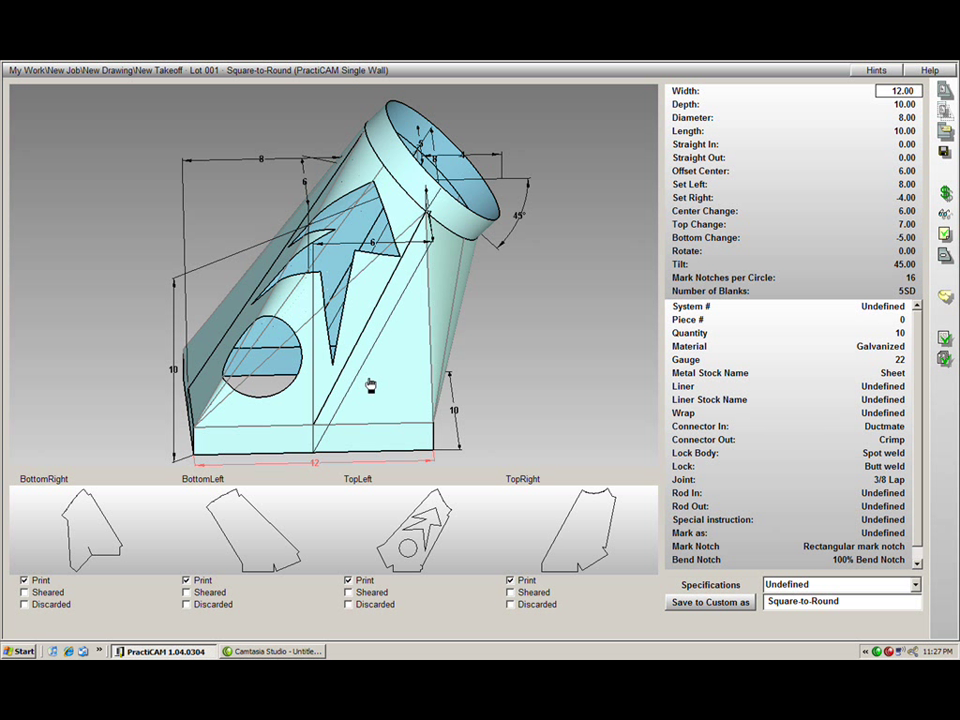
pyautogui.click(906, 334)
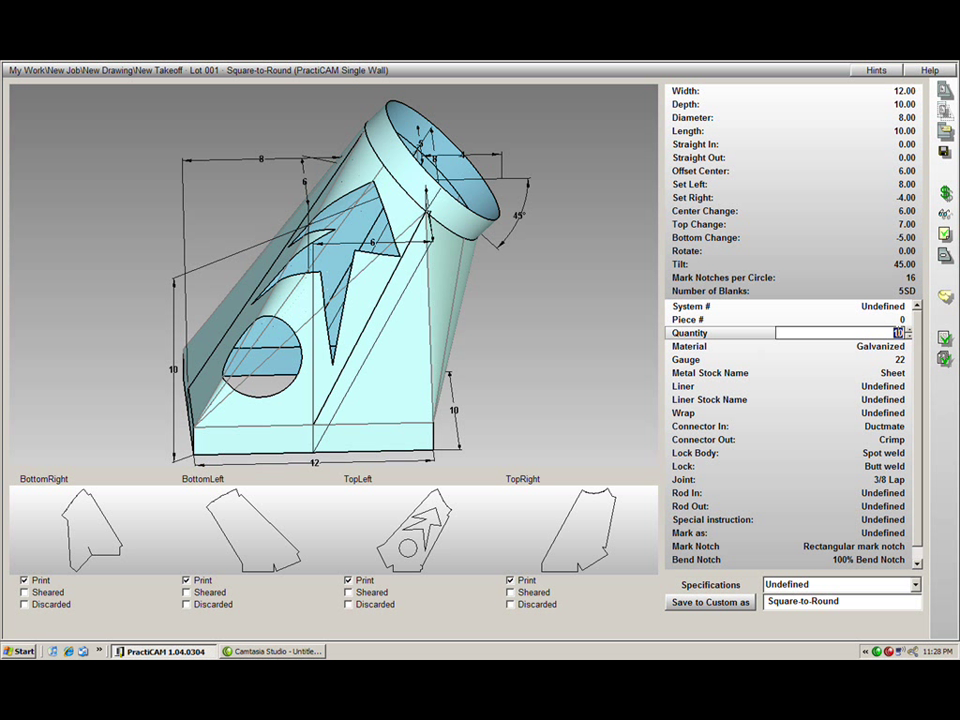
pyautogui.click(904, 345)
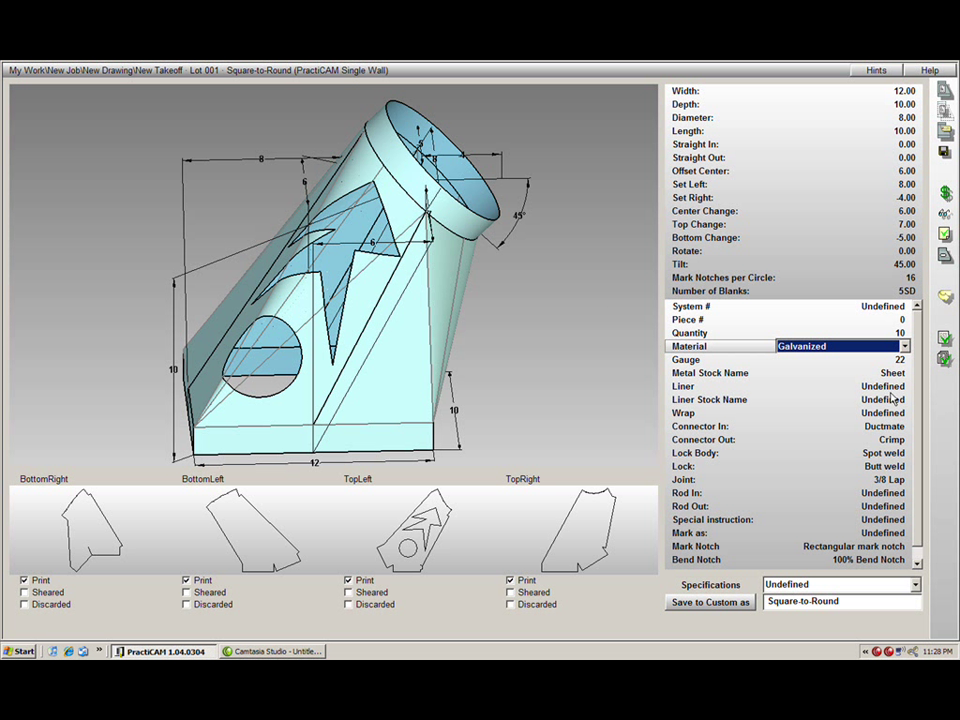
pyautogui.click(903, 387)
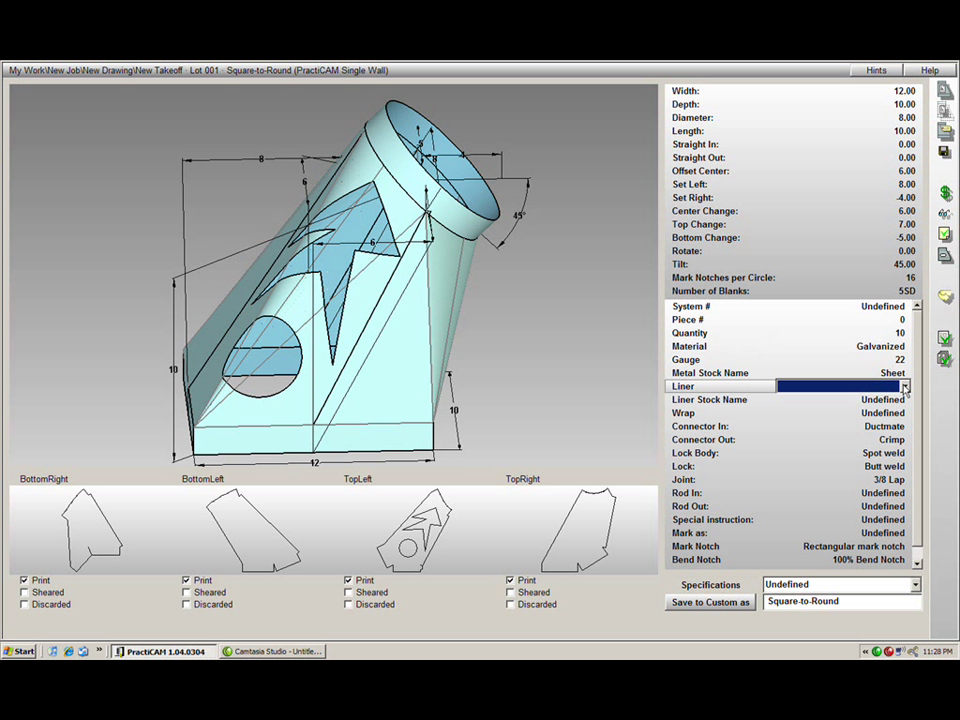
pyautogui.click(904, 387)
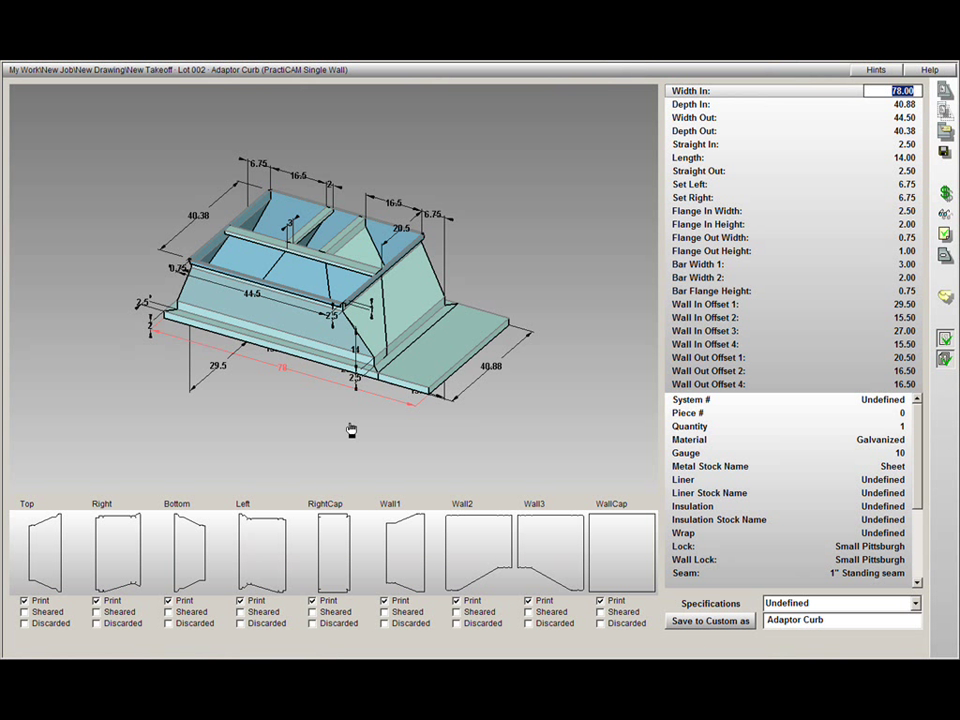
# - Tilt the Adaptor Curb model, then turn the 2-PC. Oval Easy Bend Elbow's outlet toward you
pyautogui.moveTo(294, 250); pyautogui.dragTo(304, 347)
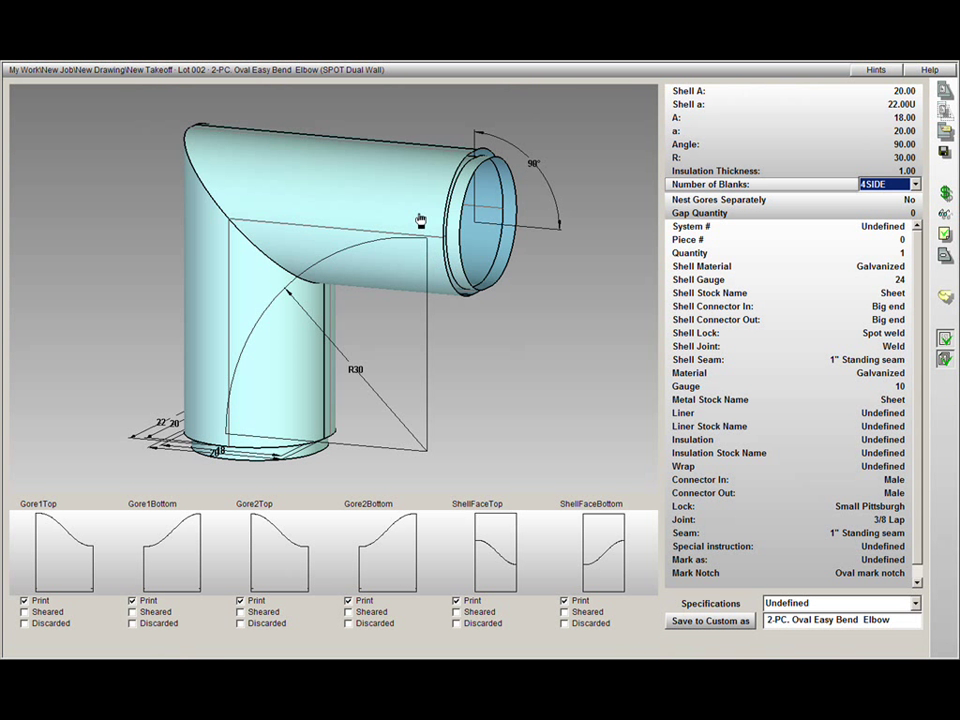
pyautogui.moveTo(421, 221); pyautogui.dragTo(380, 222)
# - Set the oval elbow's insulation thickness to 4 and rotate the rebuilt elbow to inspect it
pyautogui.click(916, 171)
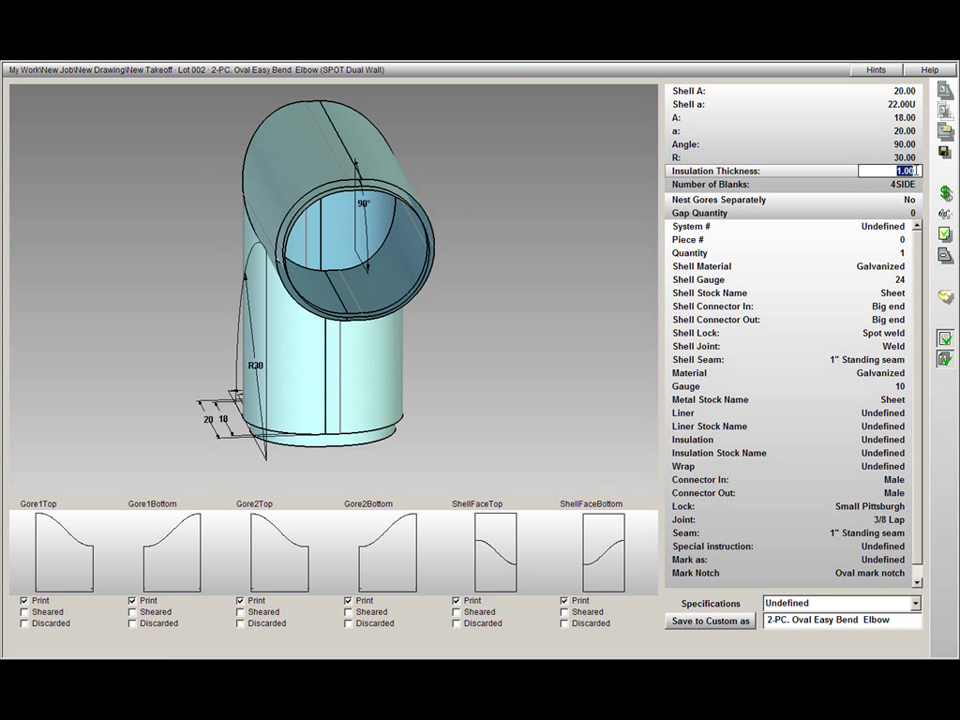
pyautogui.write('4')
pyautogui.press('Tab')
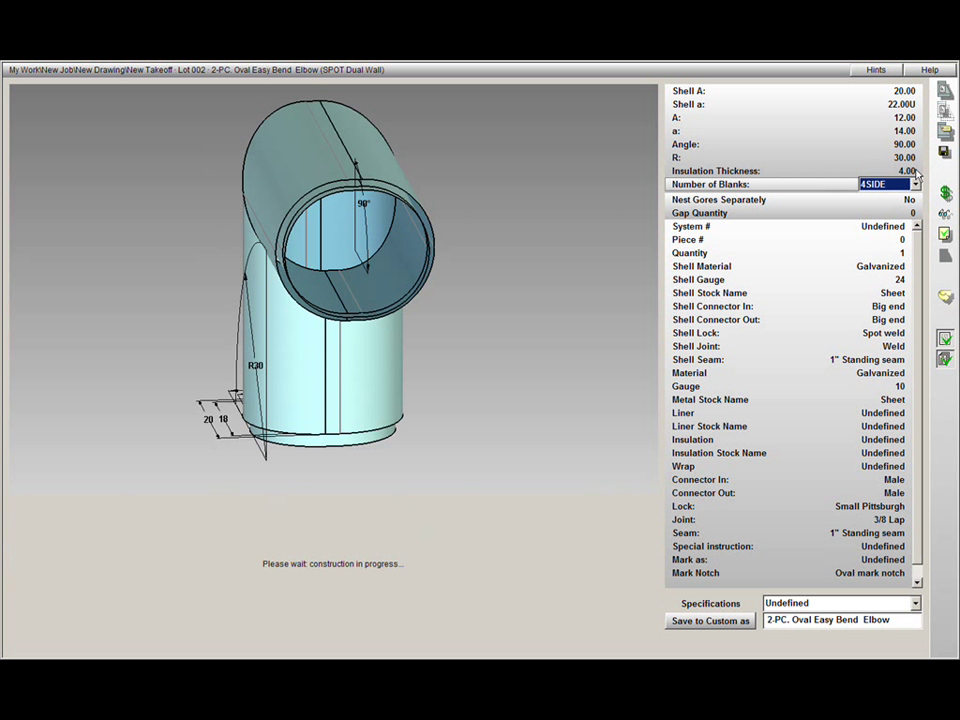
pyautogui.moveTo(411, 352); pyautogui.dragTo(345, 378)
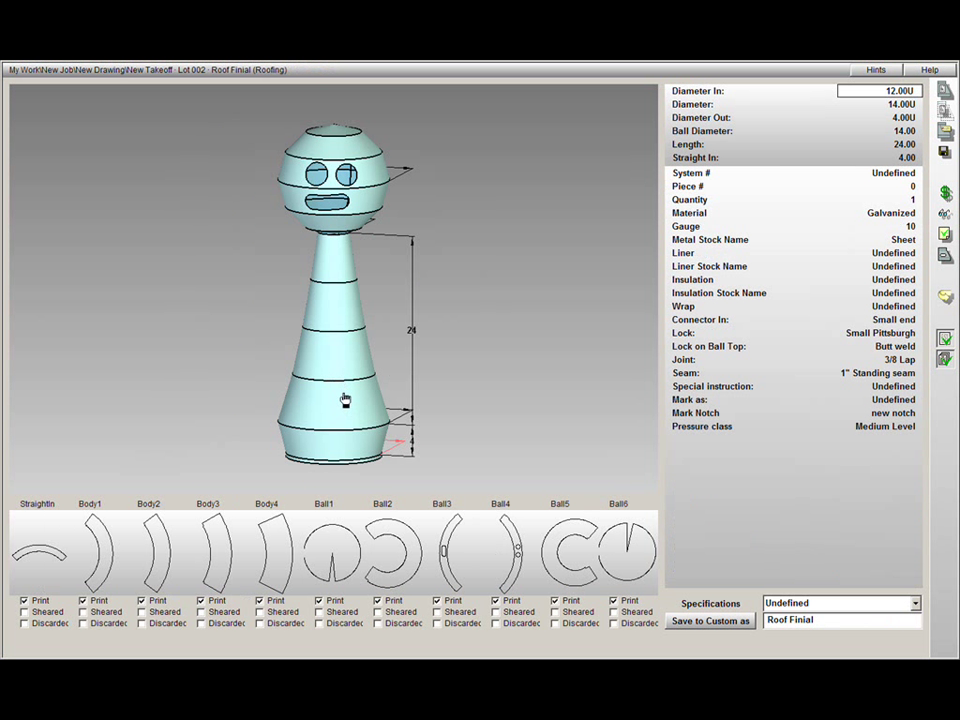
pyautogui.scroll(5, 344, 400)
pyautogui.scroll(-2, 334, 379)
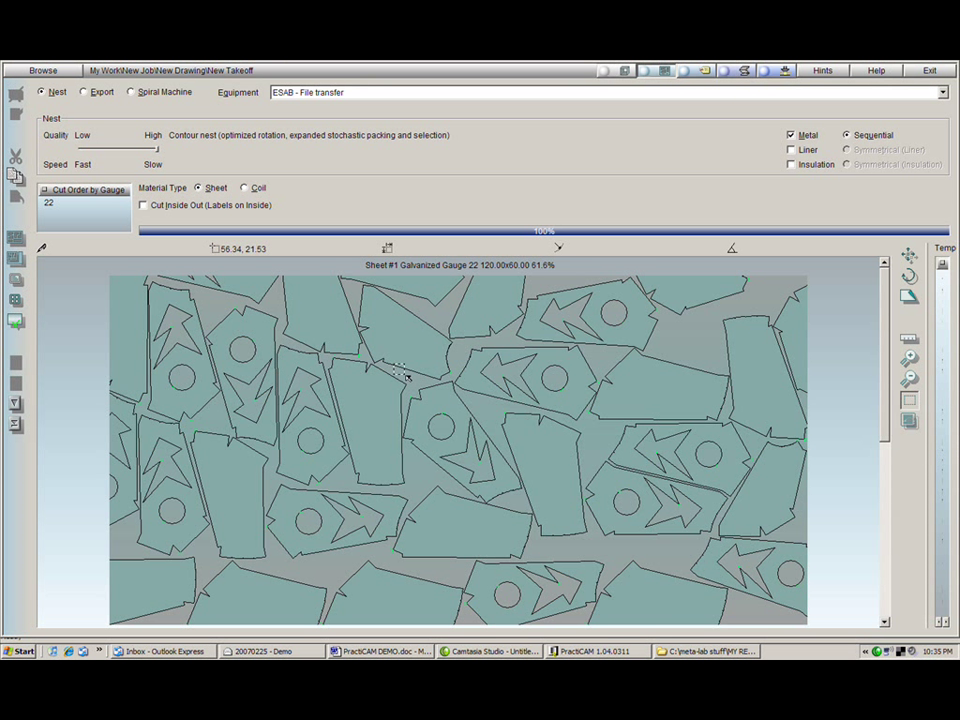
# - Zoom into the nest and move a blank through Sheet #3 into Temporary Storage
pyautogui.moveTo(207, 309); pyautogui.dragTo(731, 579)
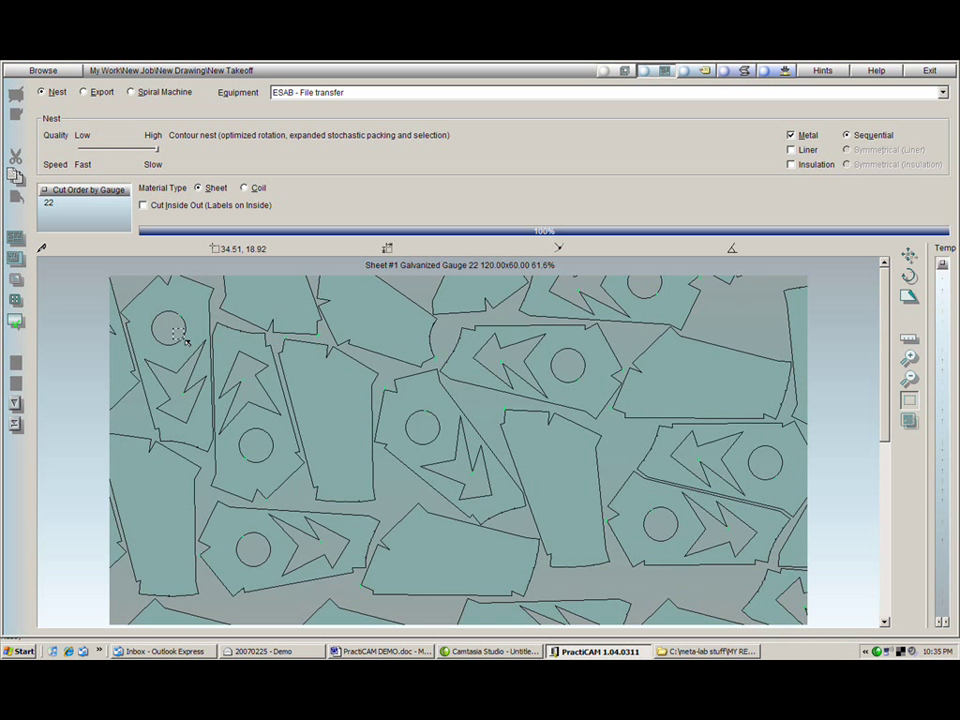
pyautogui.moveTo(172, 308); pyautogui.dragTo(589, 562)
pyautogui.moveTo(182, 343); pyautogui.dragTo(548, 547)
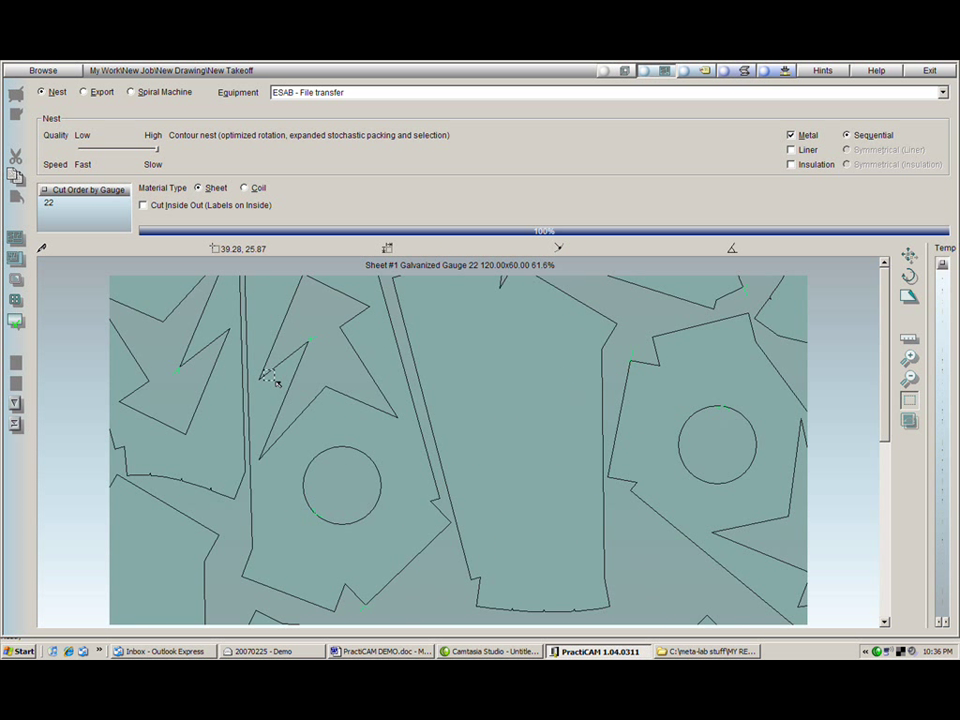
pyautogui.moveTo(264, 323); pyautogui.dragTo(468, 490)
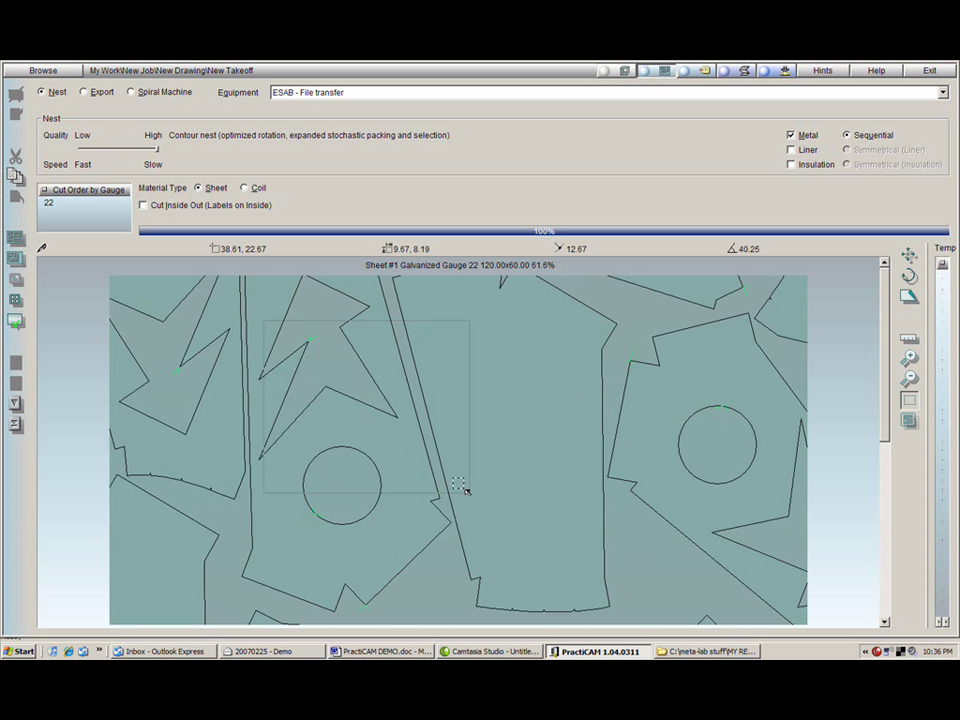
pyautogui.click(548, 546)
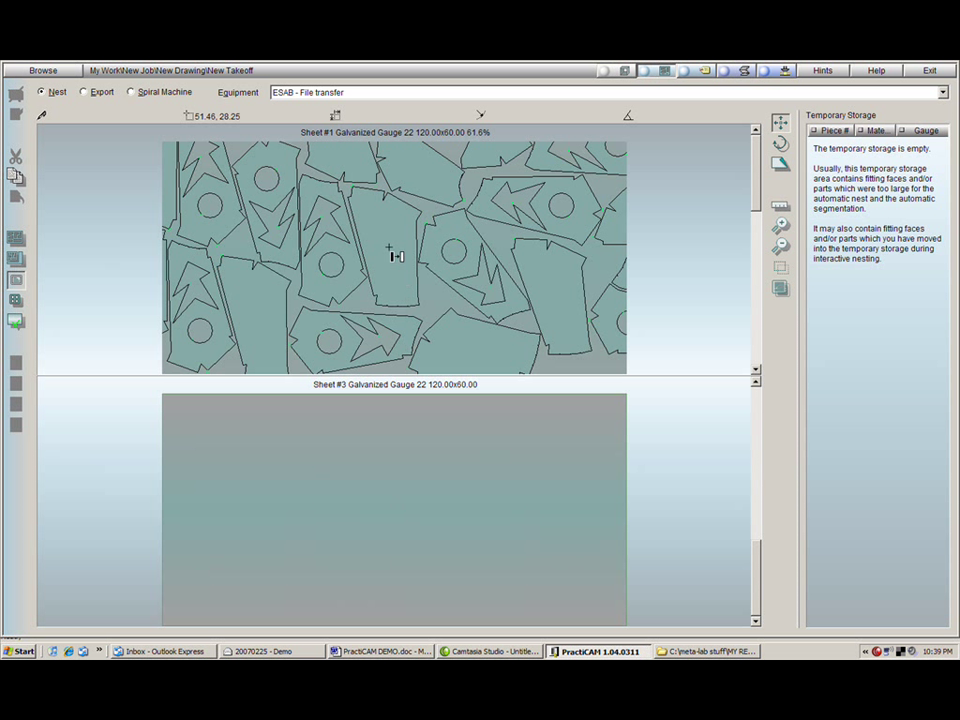
pyautogui.moveTo(392, 251); pyautogui.dragTo(167, 486)
pyautogui.moveTo(206, 439); pyautogui.dragTo(838, 177)
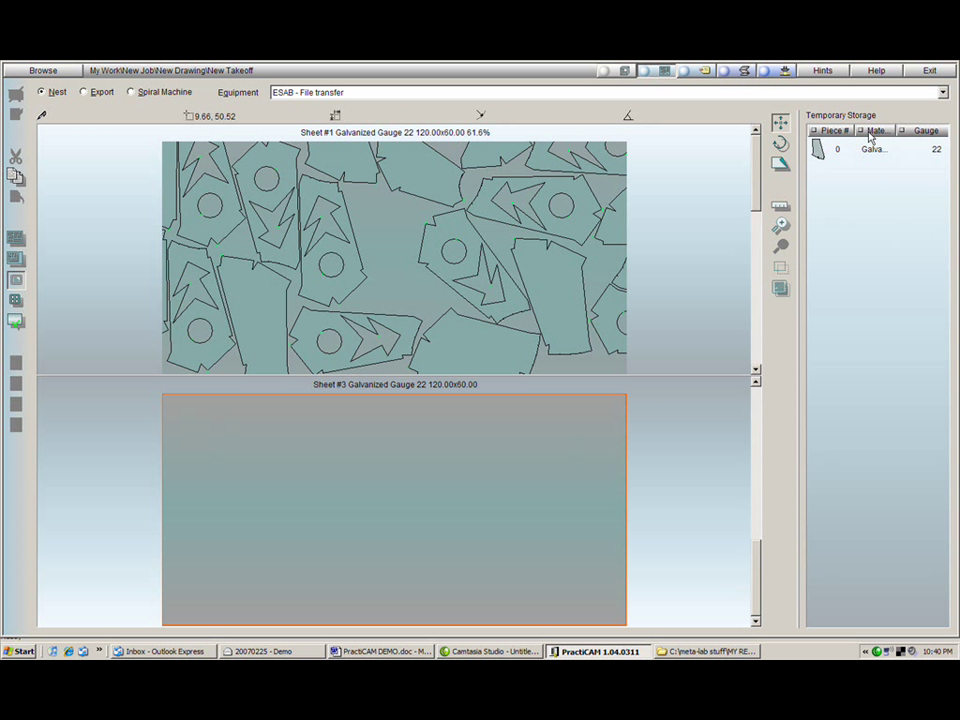
# - Widen the Temporary Storage Material column and rotate the Double Transition Offset model
pyautogui.moveTo(889, 133); pyautogui.dragTo(912, 134)
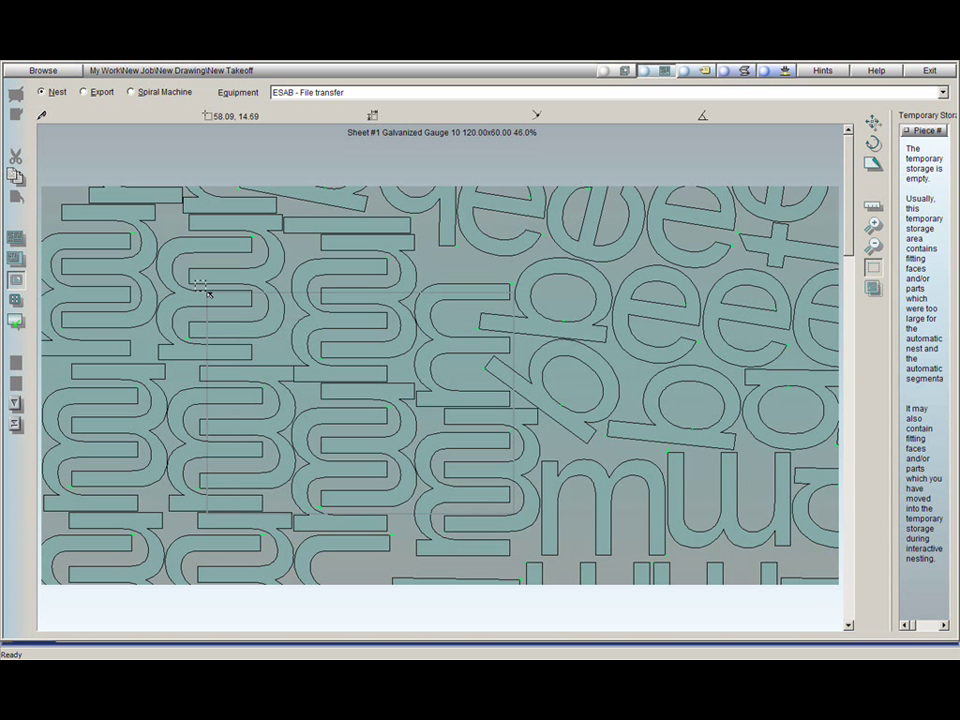
pyautogui.scroll(1, 141, 226)
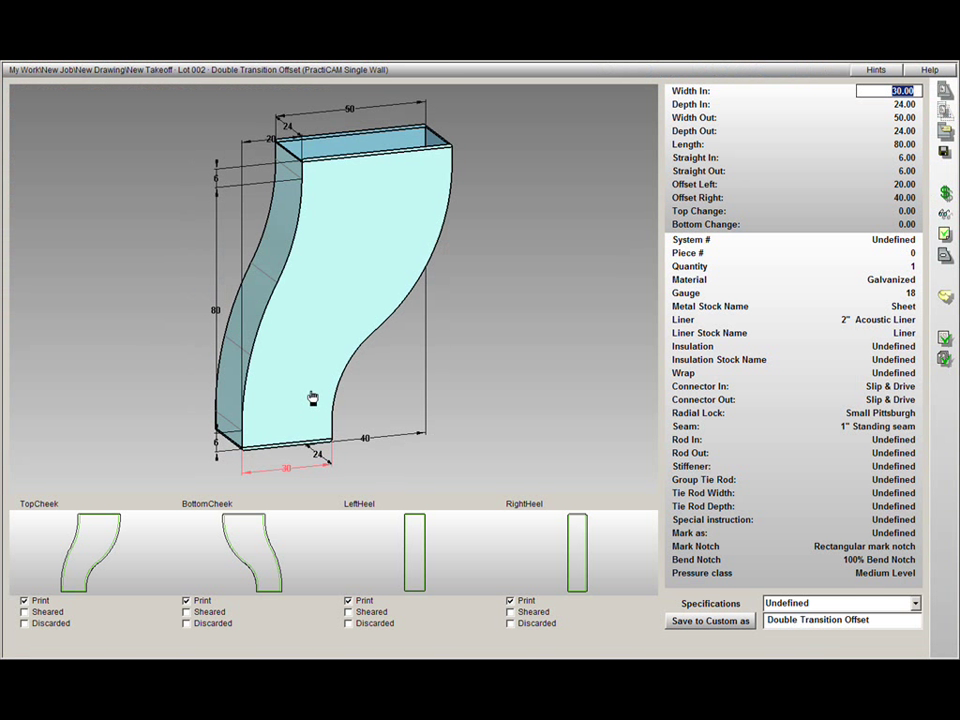
pyautogui.moveTo(306, 396); pyautogui.dragTo(433, 388)
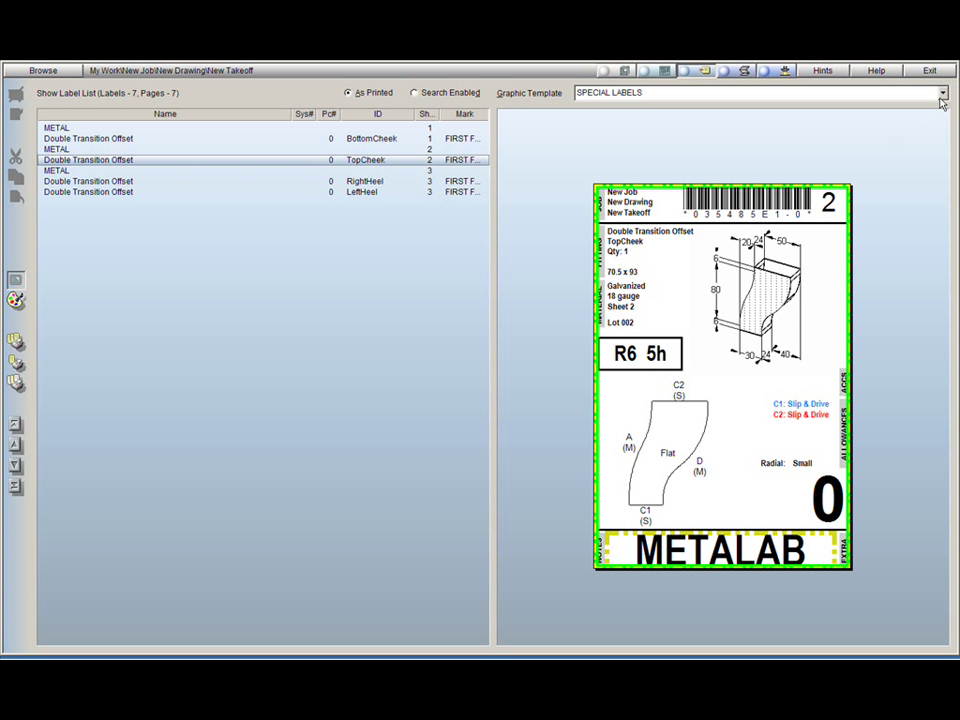
# - Keep SPECIAL LABELS as the graphic template and toggle the job and library tree
pyautogui.click(943, 92)
pyautogui.moveTo(945, 183); pyautogui.dragTo(932, 143)
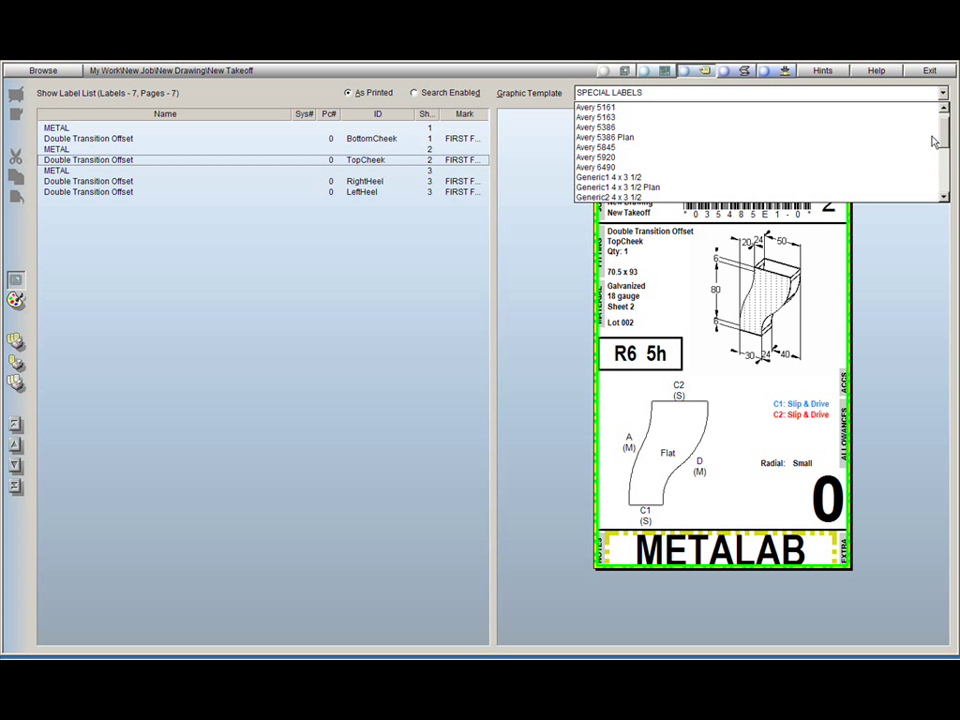
pyautogui.click(900, 258)
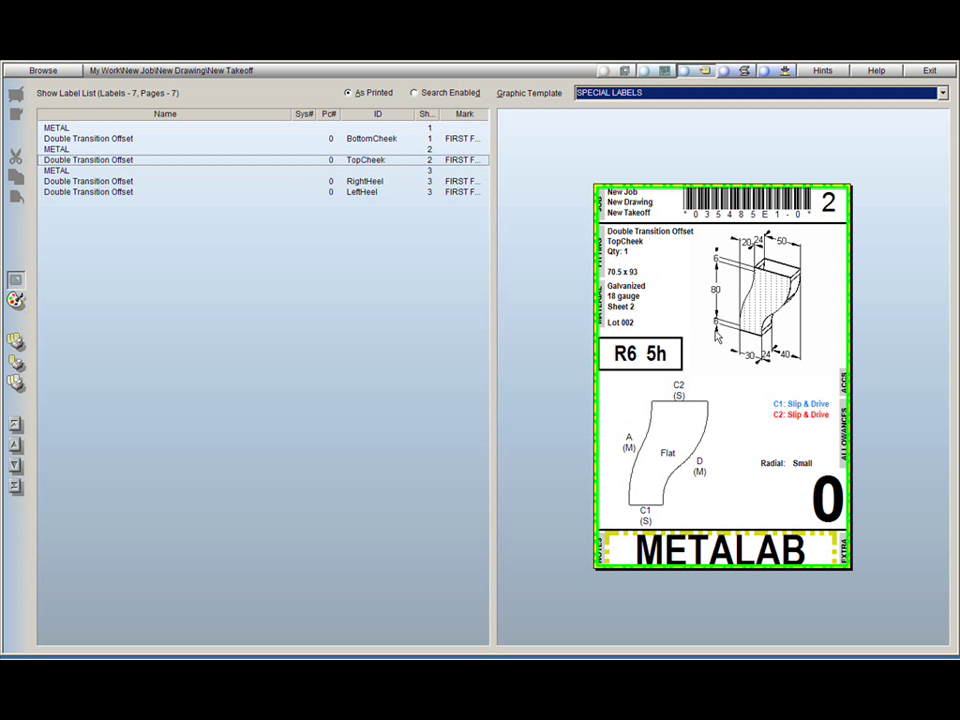
pyautogui.click(44, 70)
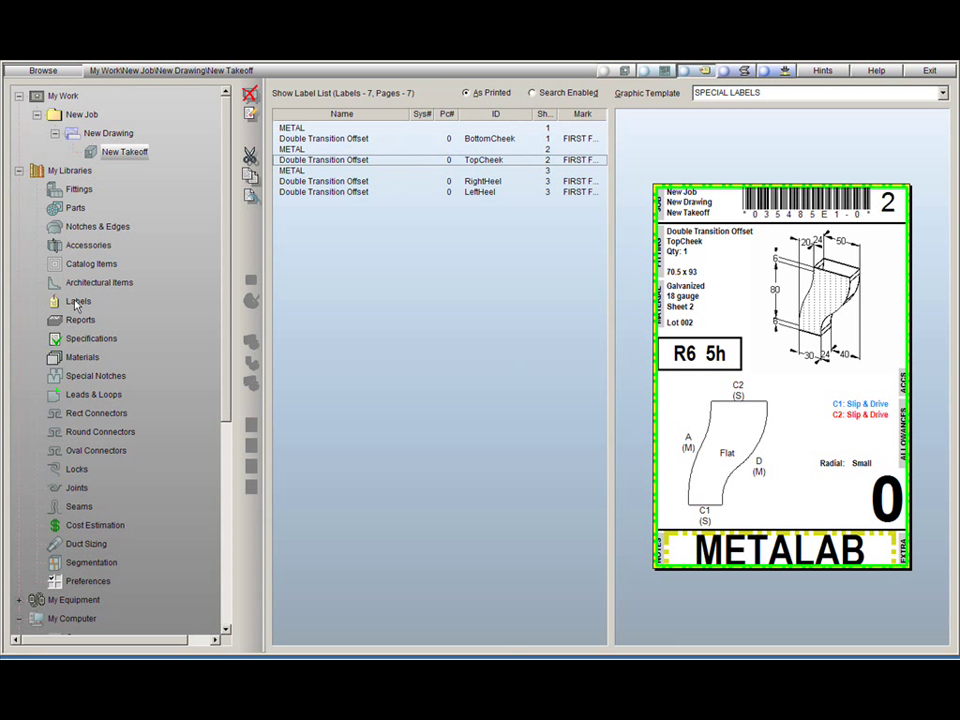
pyautogui.click(57, 74)
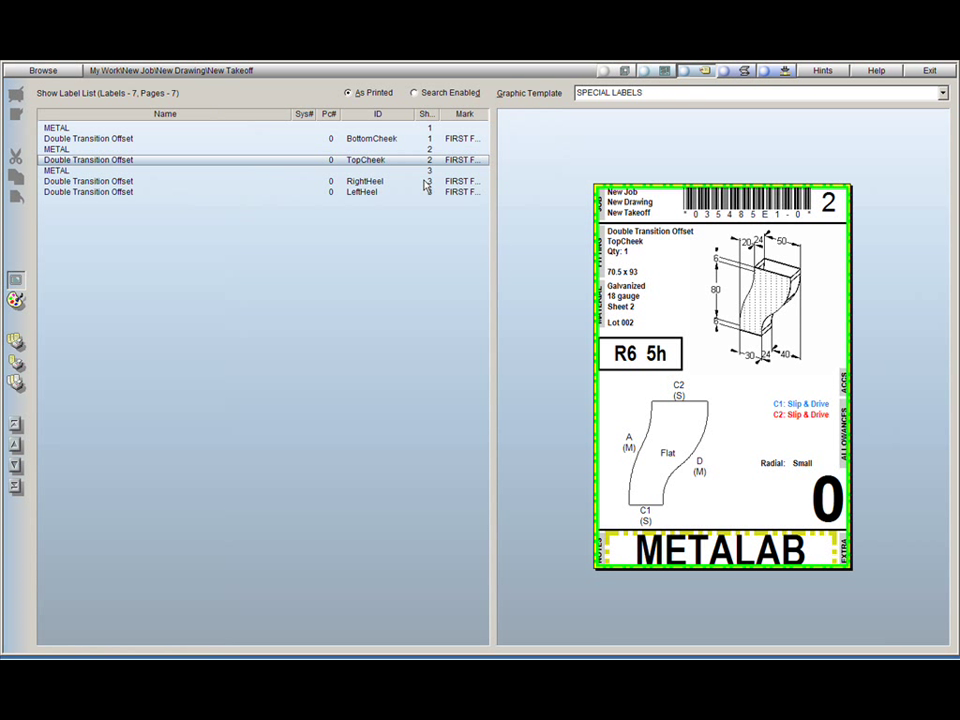
# - Preview the LeftHeel, RightHeel and BottomCheek labels in turn
pyautogui.click(462, 192)
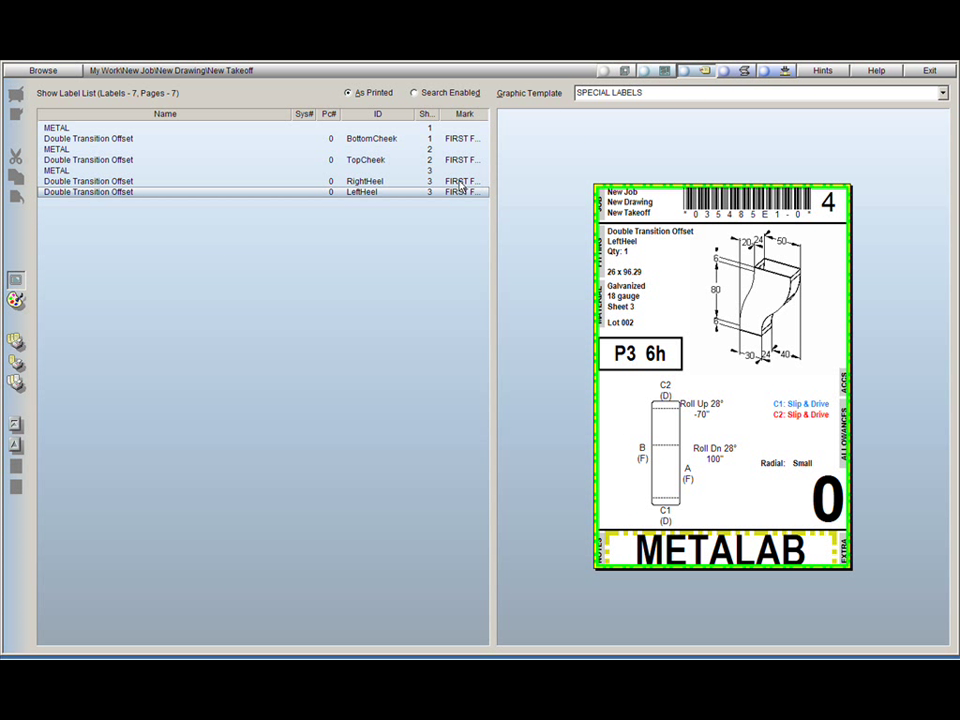
pyautogui.click(462, 182)
pyautogui.click(462, 139)
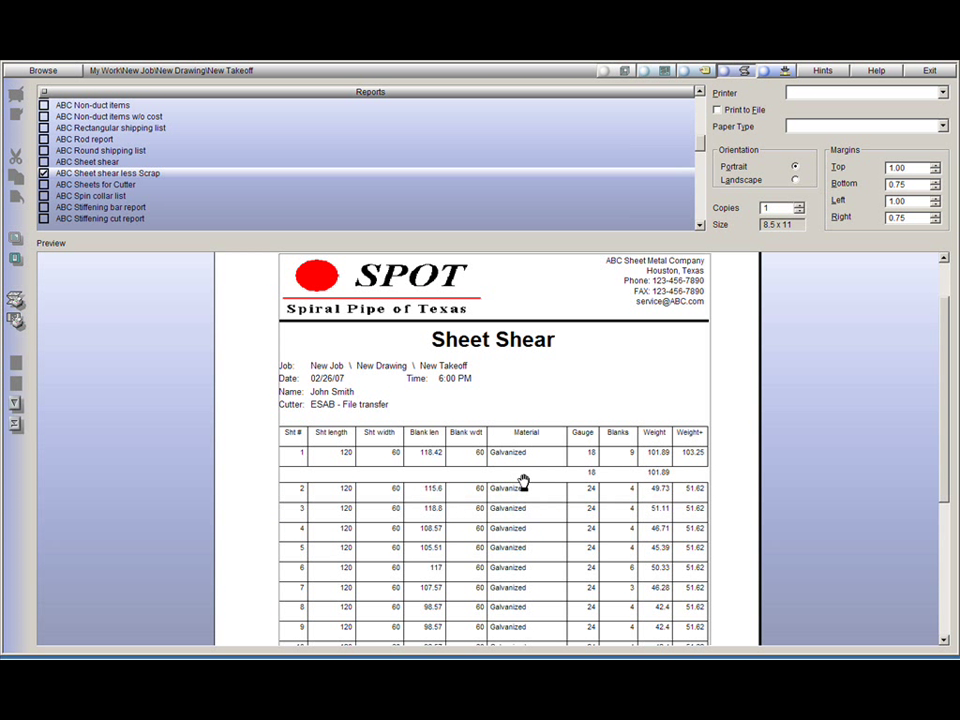
# - Pan through the Sheet Shear and Material Usage report previews
pyautogui.moveTo(540, 533); pyautogui.dragTo(516, 450)
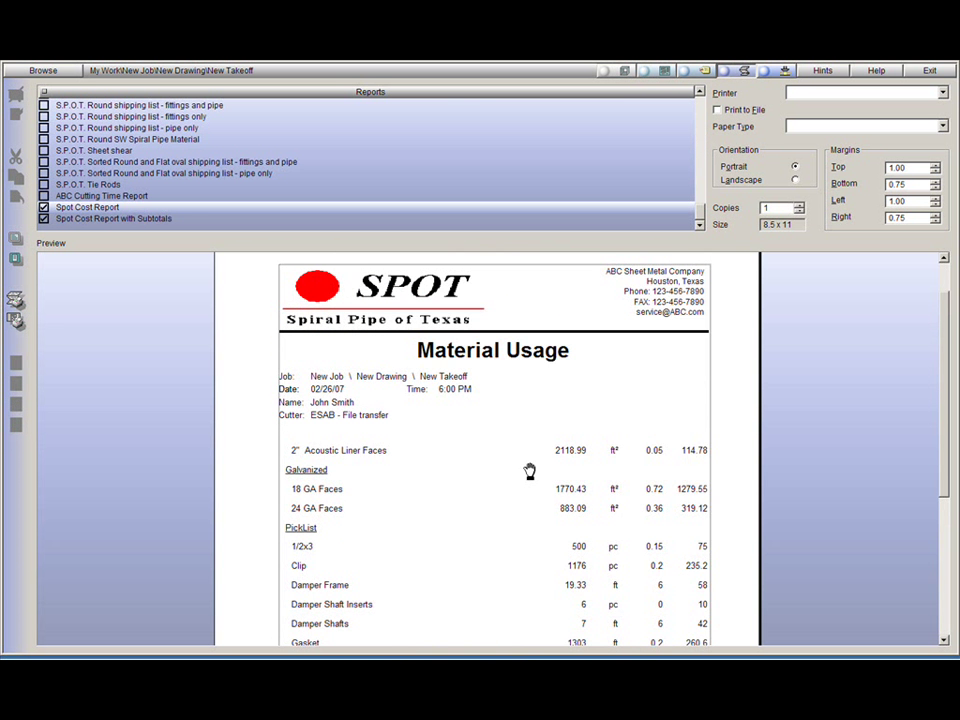
pyautogui.moveTo(527, 500); pyautogui.dragTo(508, 443)
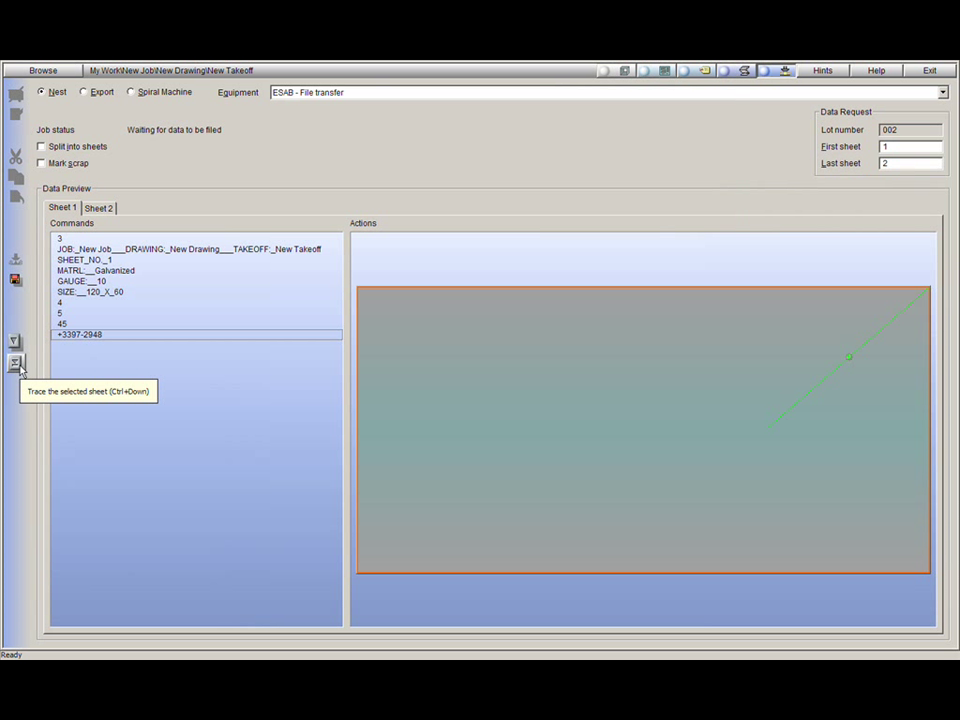
# - Trace the cutting path for the selected sheet
pyautogui.click(17, 365)
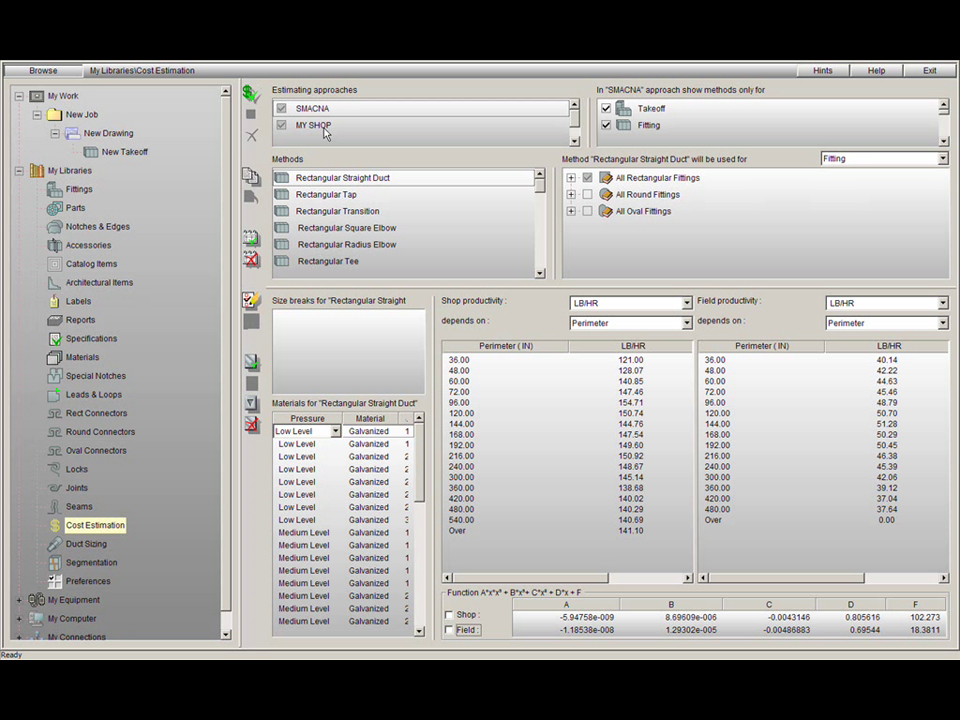
# - View MY SHOP, then plot SMACNA field and shop productivity as fitted curves
pyautogui.click(331, 127)
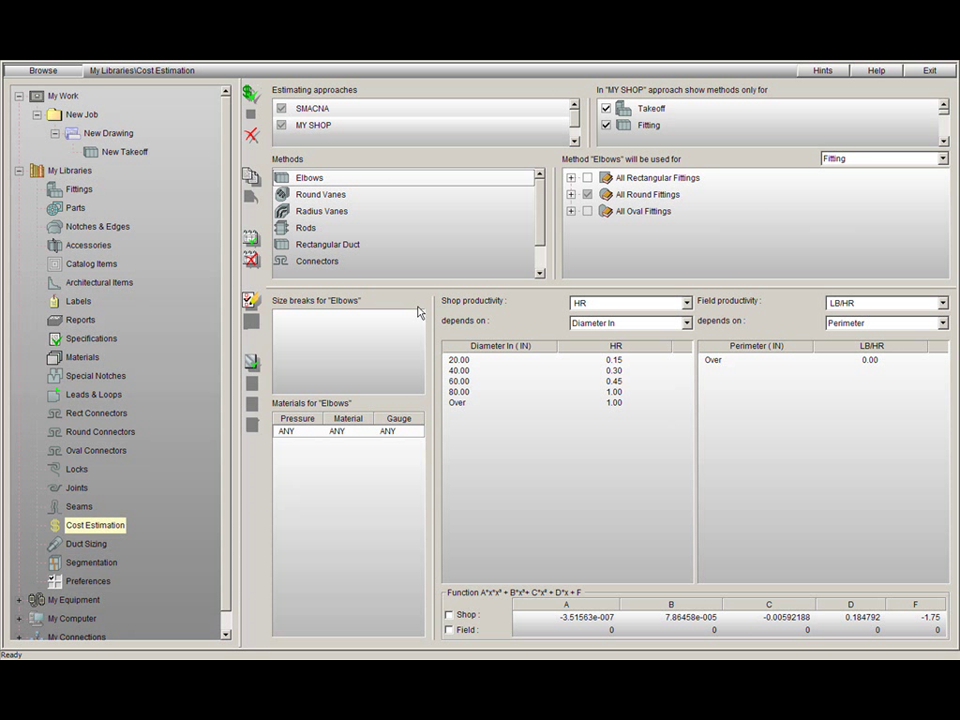
pyautogui.click(329, 110)
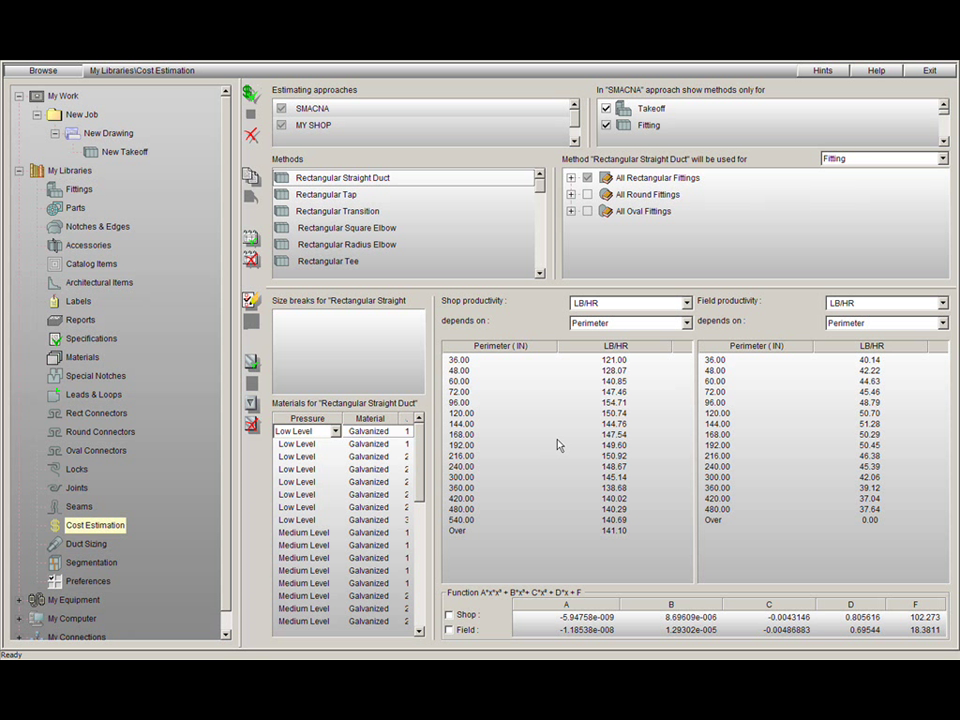
pyautogui.click(449, 630)
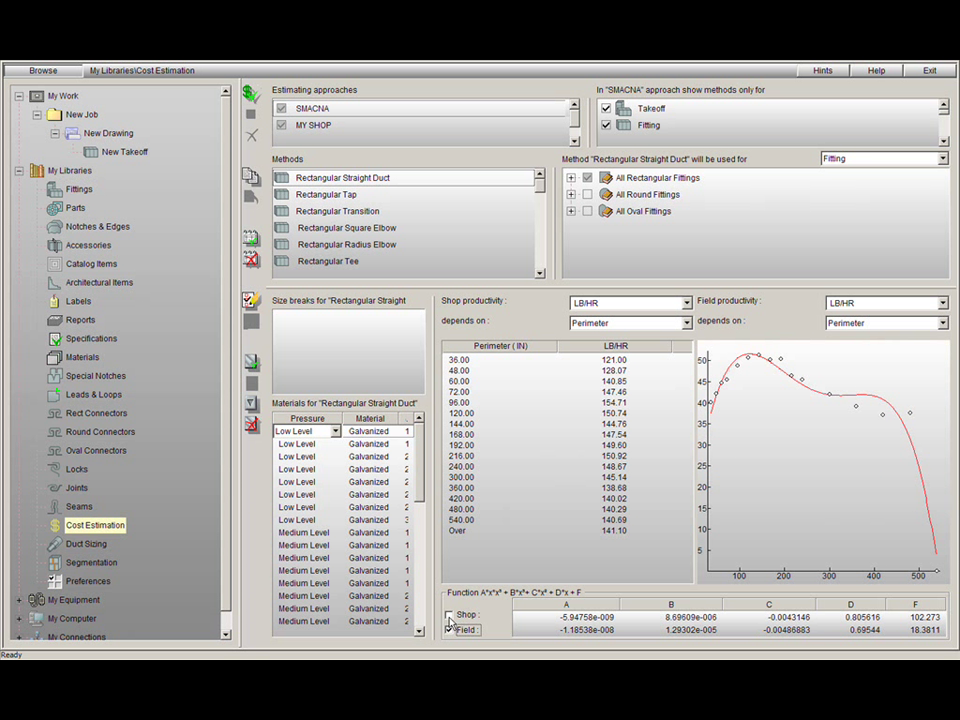
pyautogui.click(449, 615)
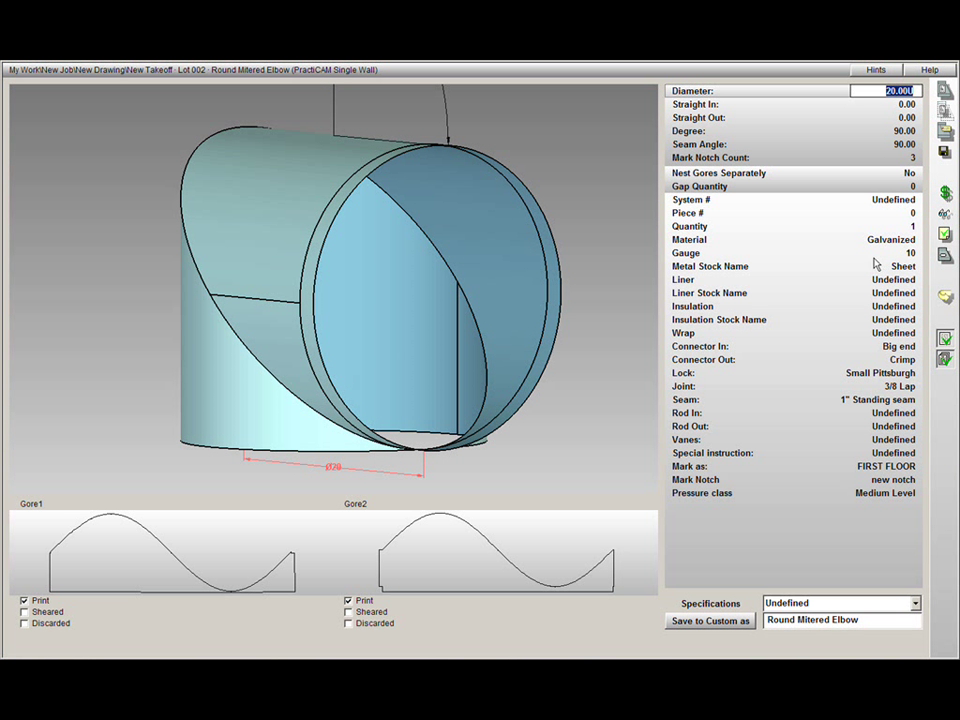
# - Check the elbow's cost estimate and gore previews, then commit a 20.00 diameter
pyautogui.click(945, 196)
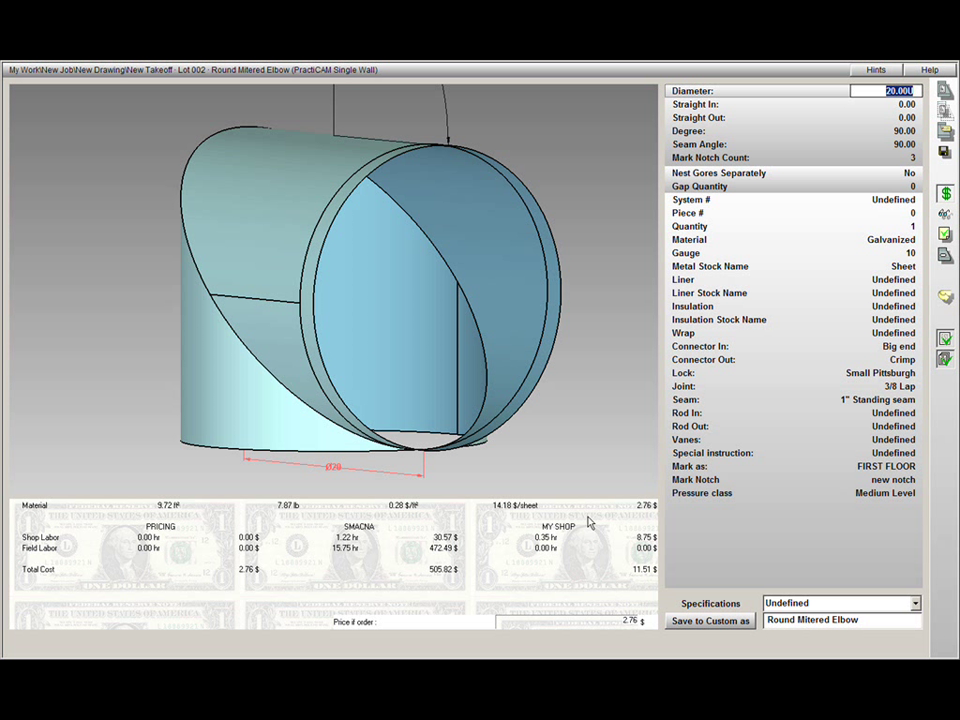
pyautogui.click(945, 196)
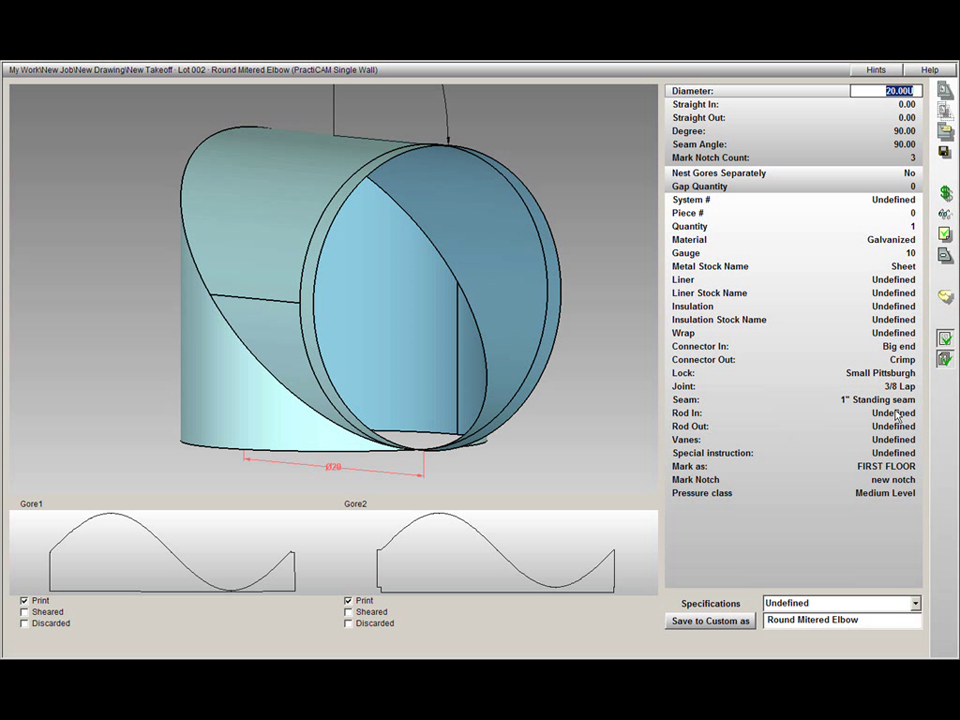
pyautogui.click(914, 414)
# - Add a Rod 3/4 inlet rod to the elbow at Offset Z 4.00 and 70° angle
pyautogui.click(916, 414)
pyautogui.click(907, 443)
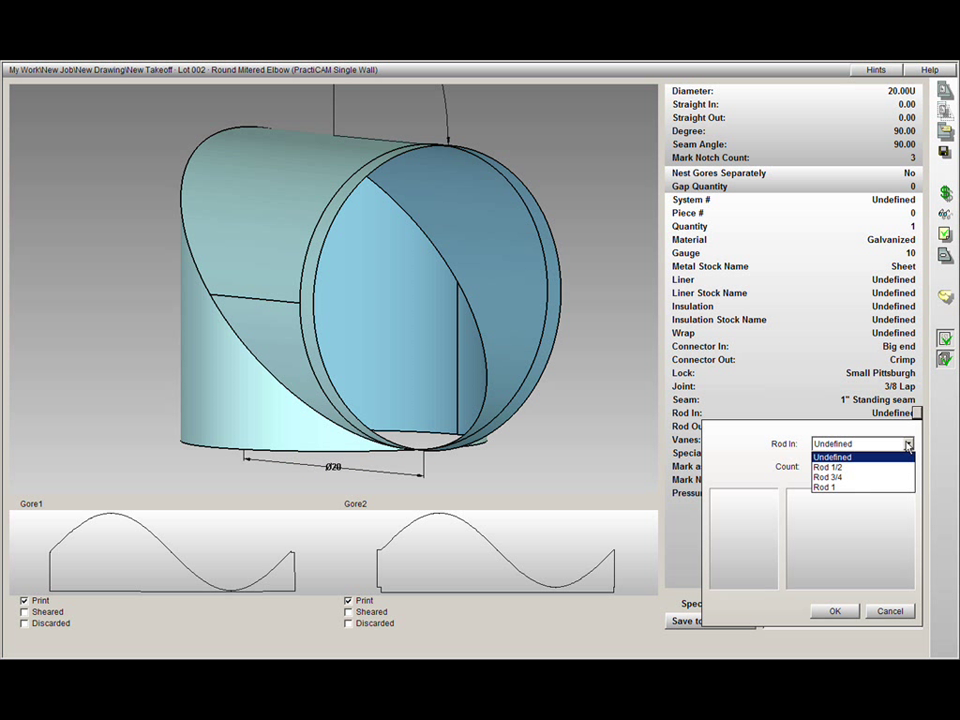
pyautogui.click(902, 476)
pyautogui.click(906, 496)
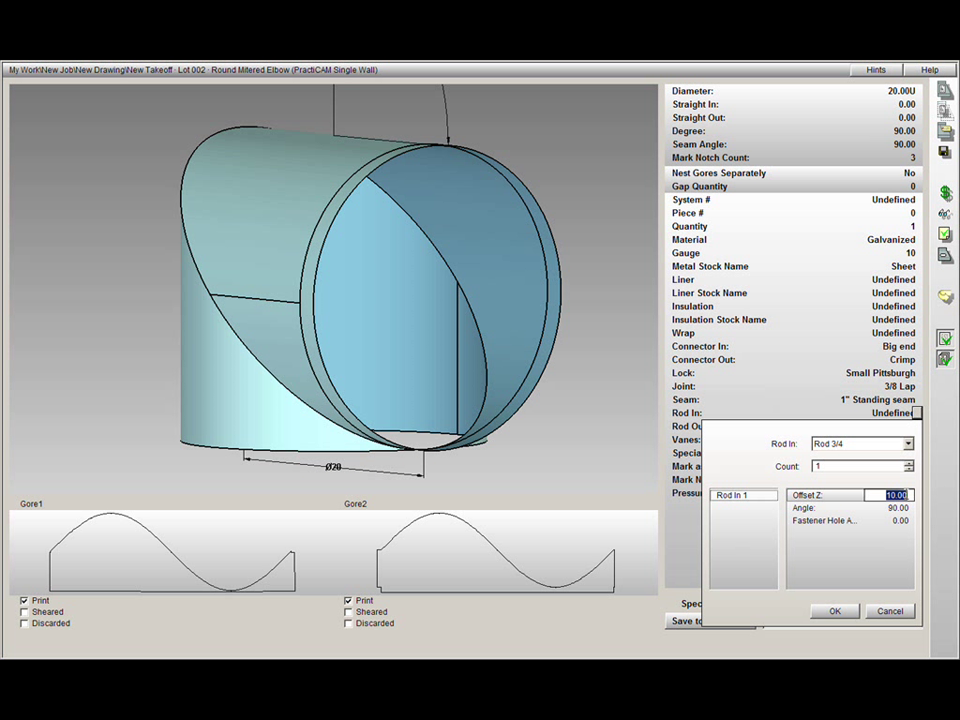
pyautogui.write('4.0')
pyautogui.press('Tab')
pyautogui.write('7')
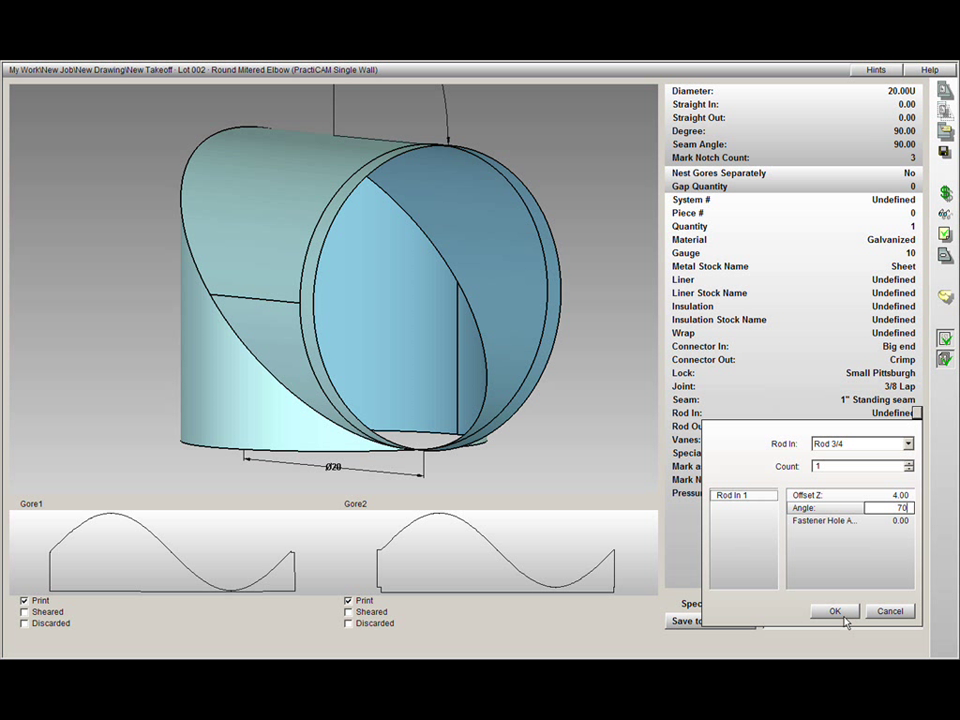
pyautogui.write('0')
pyautogui.click(838, 614)
# - Inspect the rod holes on the elbow model and in the Gore1 flat pattern
pyautogui.moveTo(215, 334); pyautogui.dragTo(232, 540)
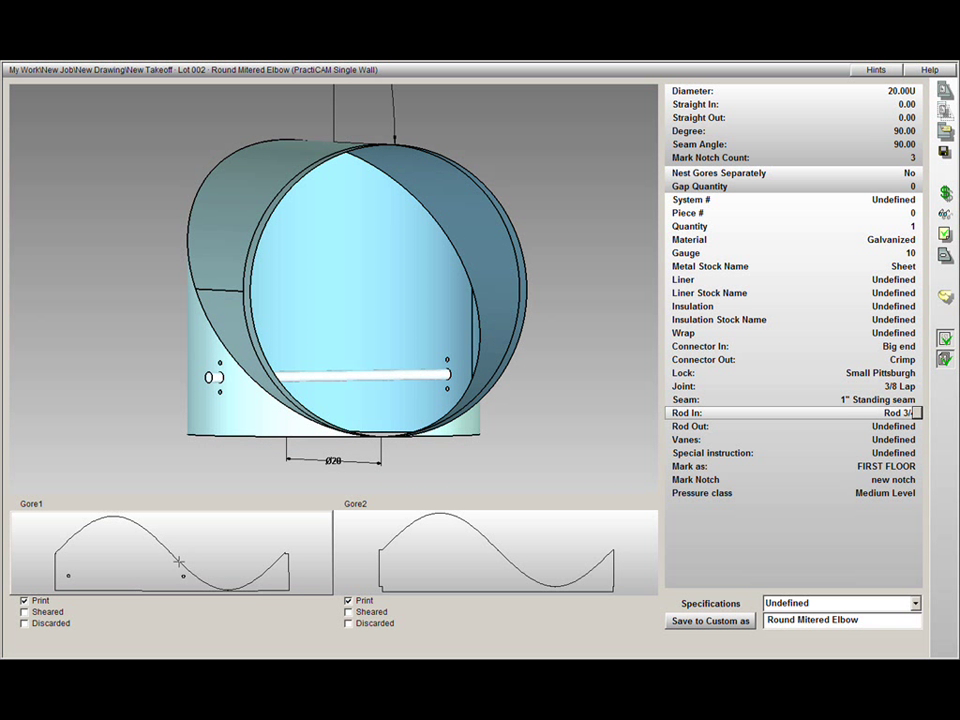
pyautogui.doubleClick(177, 562)
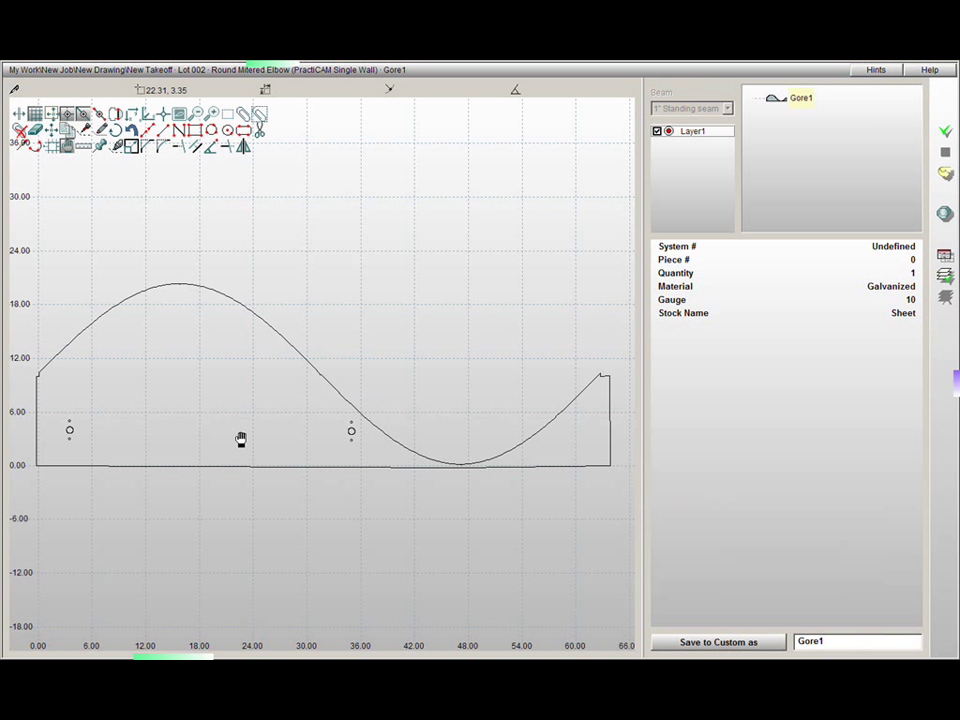
pyautogui.press('Escape')
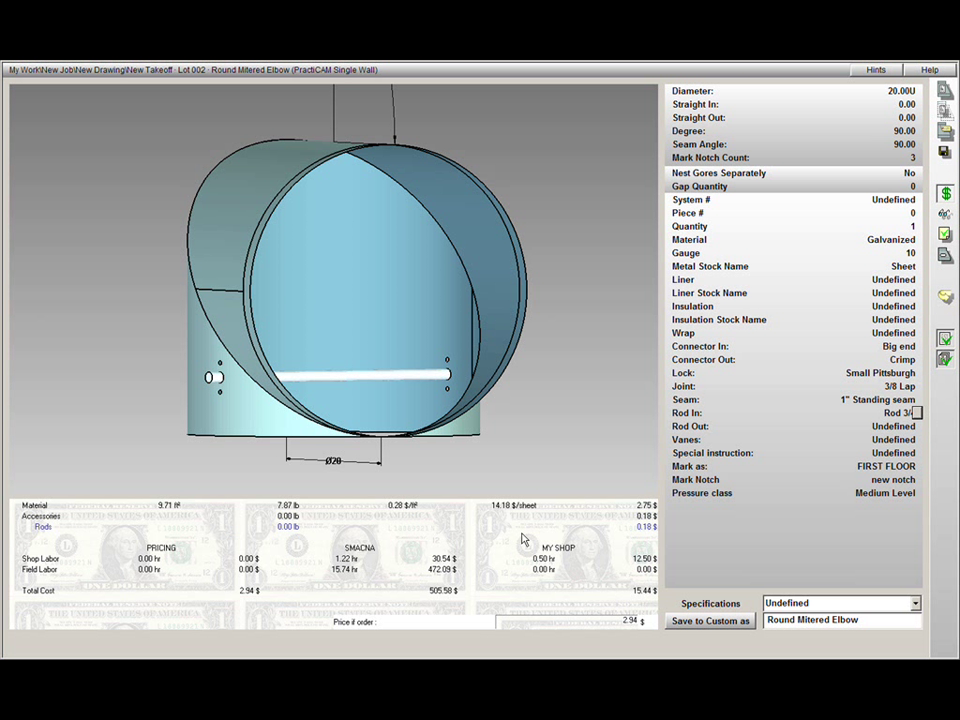
# - Fit the elbow with 4" Round Vanes
pyautogui.click(912, 440)
pyautogui.click(914, 439)
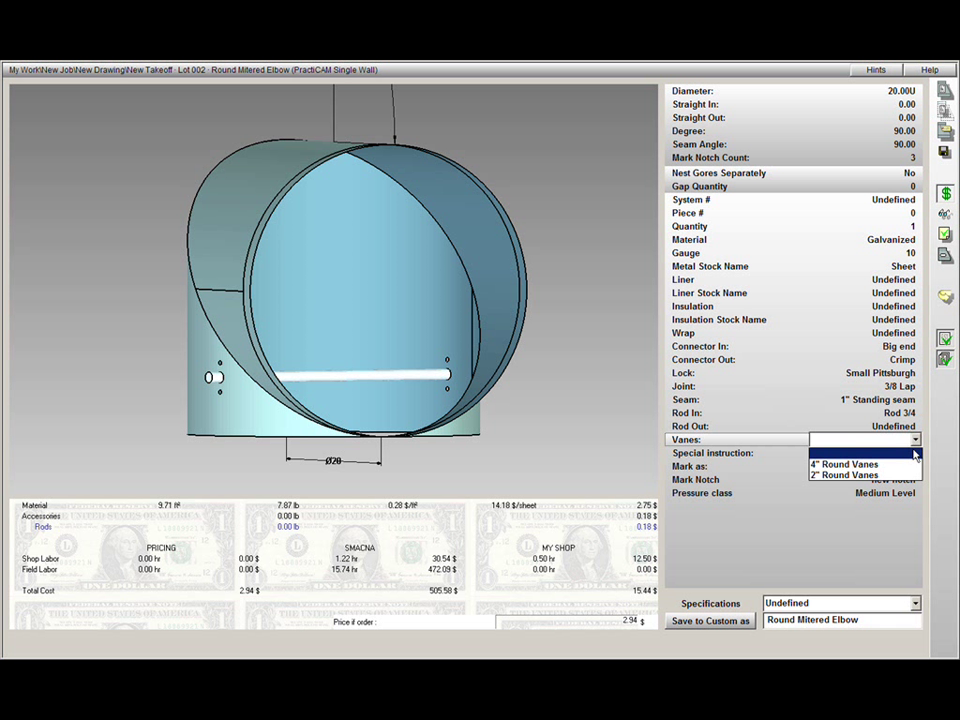
pyautogui.click(903, 470)
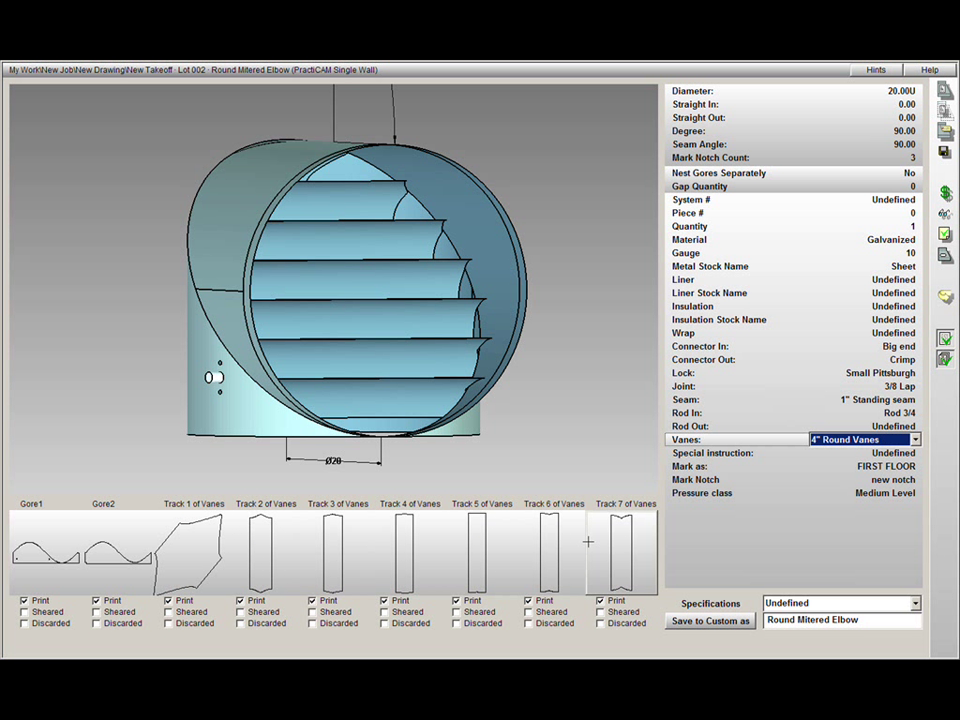
# - Review the elbow's accessory cost breakdown, then move on to the rectangular straight duct
pyautogui.click(944, 194)
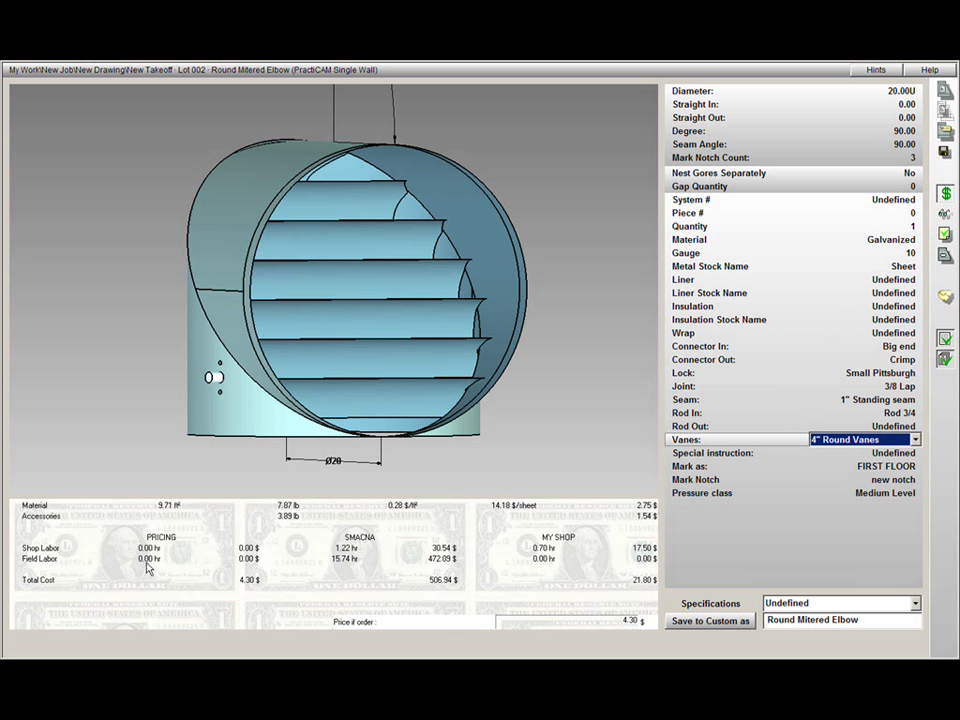
pyautogui.click(41, 517)
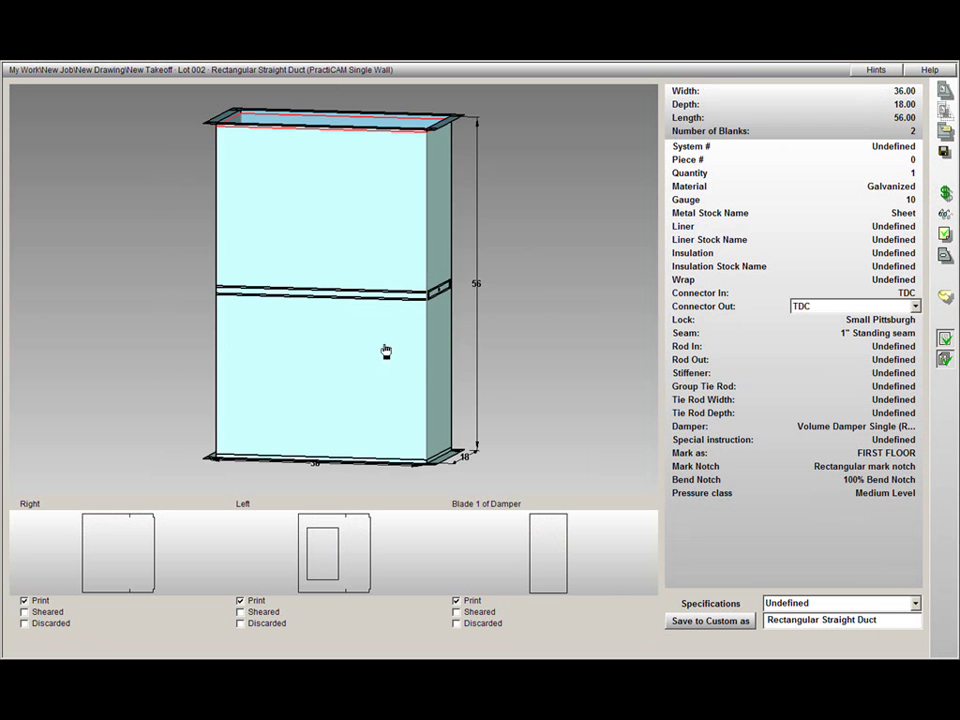
pyautogui.moveTo(384, 351); pyautogui.dragTo(273, 388)
pyautogui.scroll(5, 384, 380)
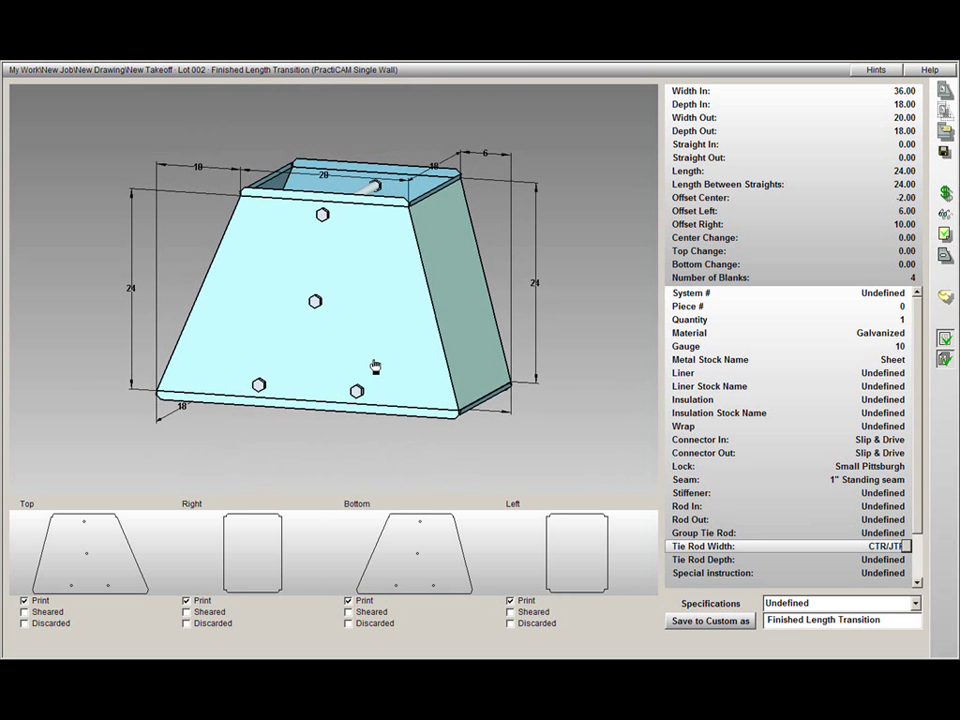
# - Step past the straight duct and Finished Length Transition to the Radius Elbow up to 180 degrees
pyautogui.moveTo(375, 364)
pyautogui.mouseDown()
pyautogui.moveTo(339, 354)
pyautogui.moveTo(407, 335)
pyautogui.moveTo(402, 300)
pyautogui.moveTo(375, 356)
pyautogui.mouseUp()
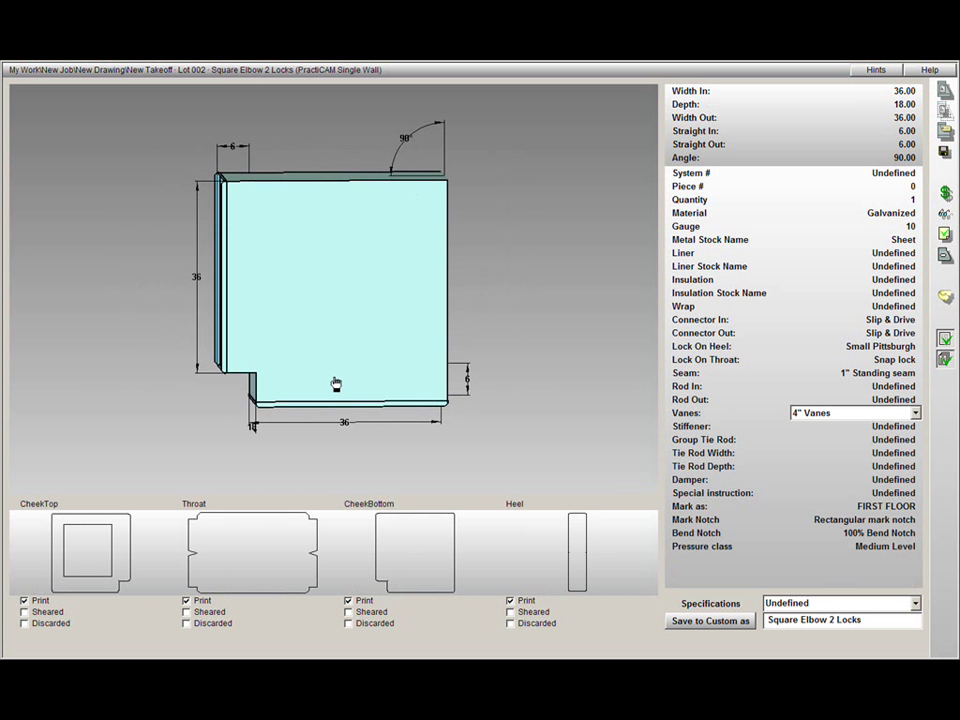
pyautogui.moveTo(334, 386); pyautogui.dragTo(421, 390)
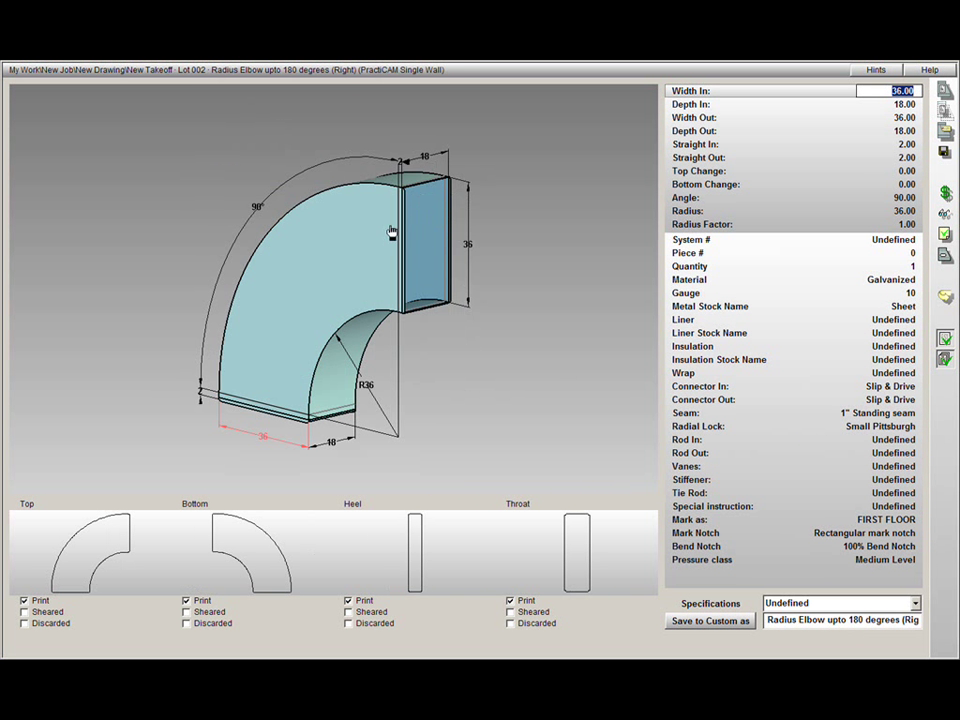
pyautogui.moveTo(393, 233); pyautogui.dragTo(399, 196)
# - Set the radius elbow's Depth Out to 29 and add Vane 1 three-track vanes
pyautogui.click(399, 172)
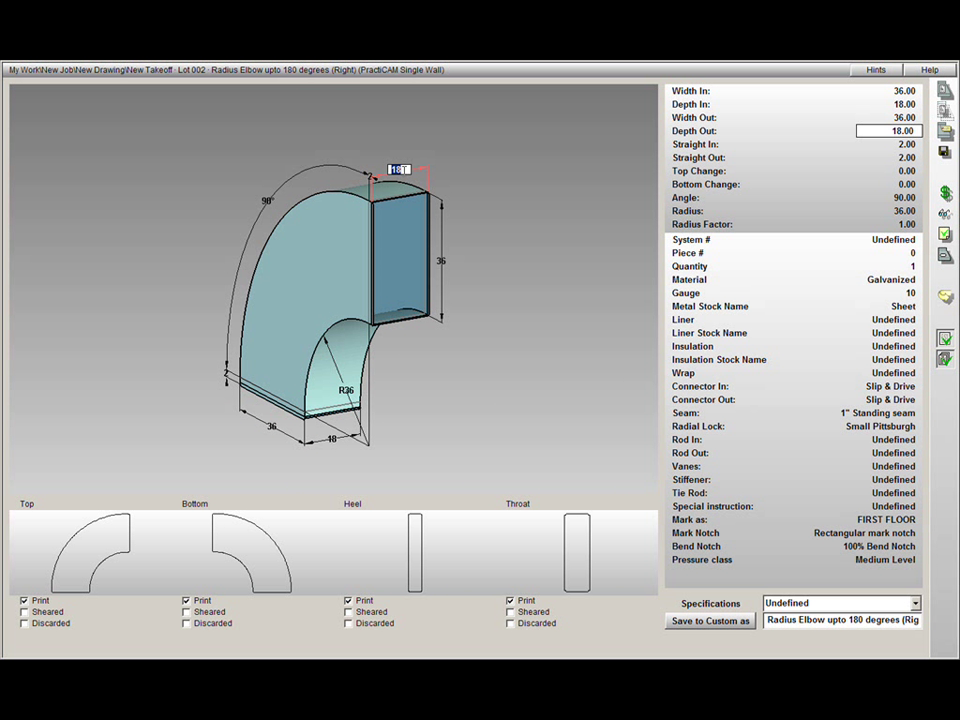
pyautogui.press('Return')
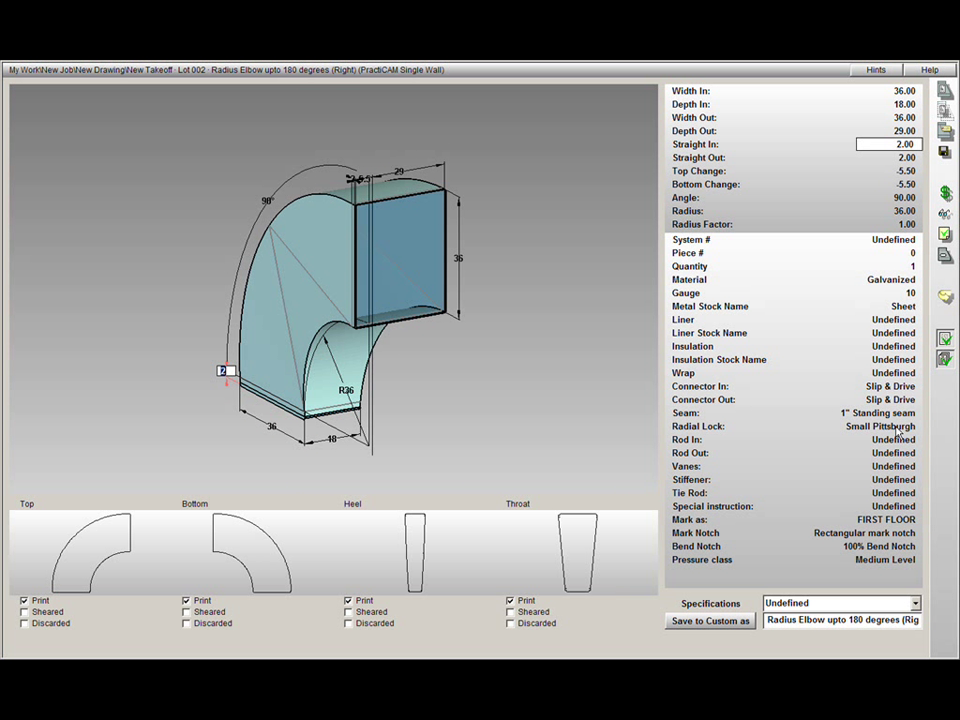
pyautogui.click(912, 467)
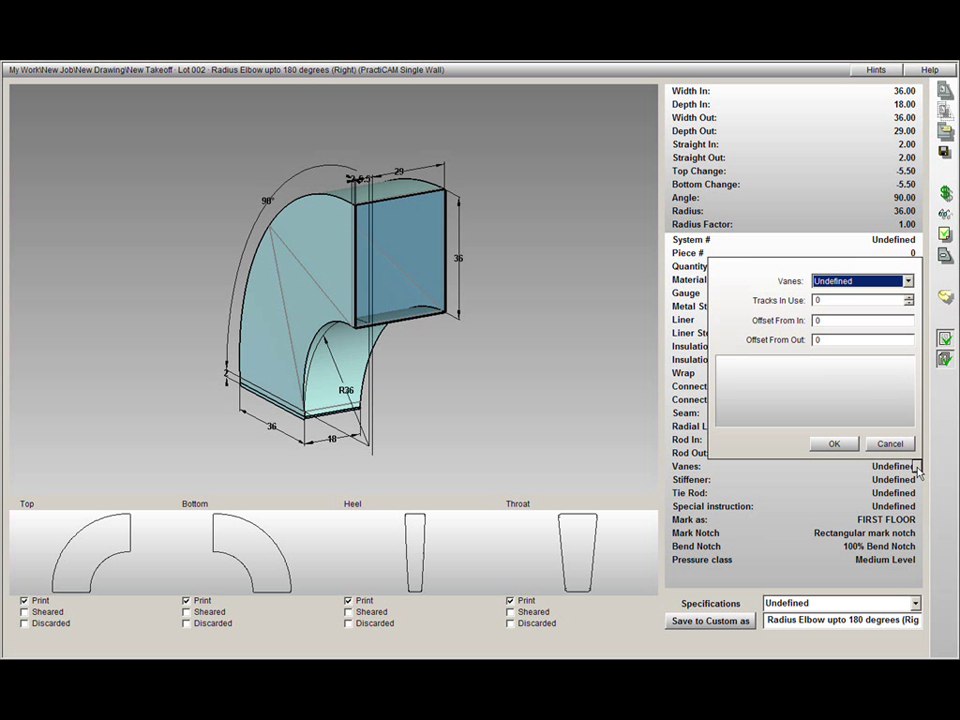
pyautogui.click(908, 282)
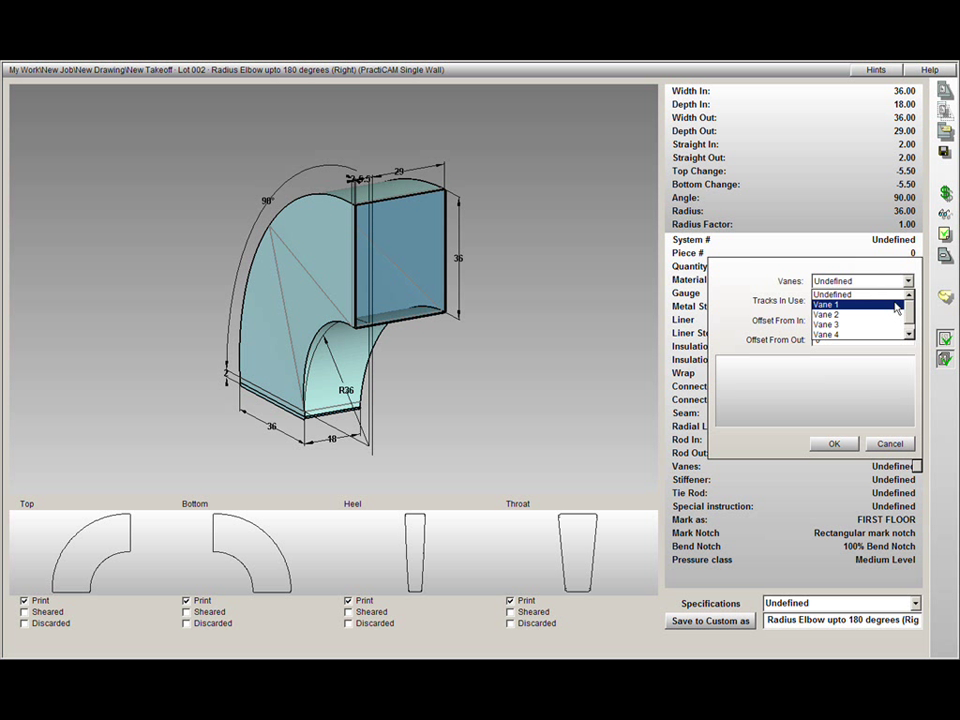
pyautogui.click(897, 303)
pyautogui.click(834, 445)
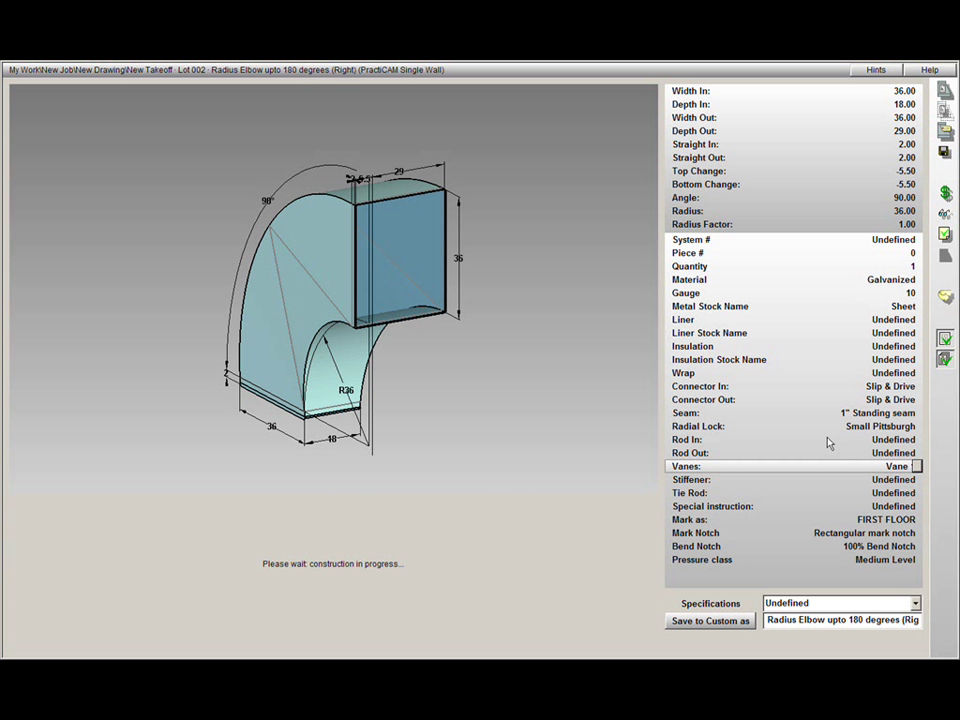
# - Cut a round hole in the Top blank and expand the Radius Vanes accessory cost
pyautogui.moveTo(343, 366); pyautogui.dragTo(430, 440)
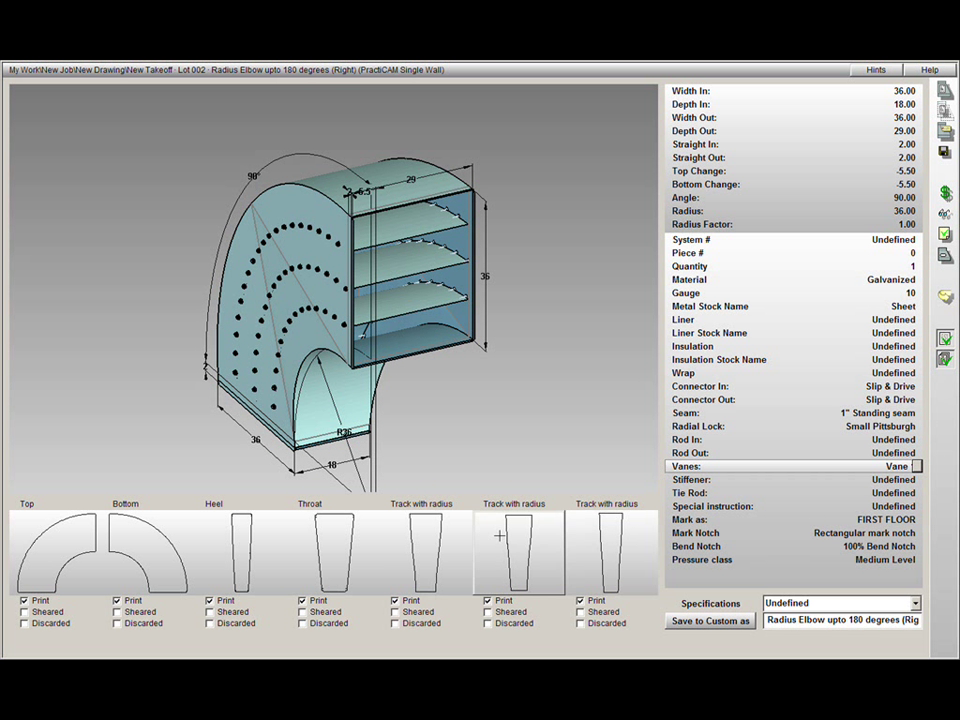
pyautogui.doubleClick(432, 545)
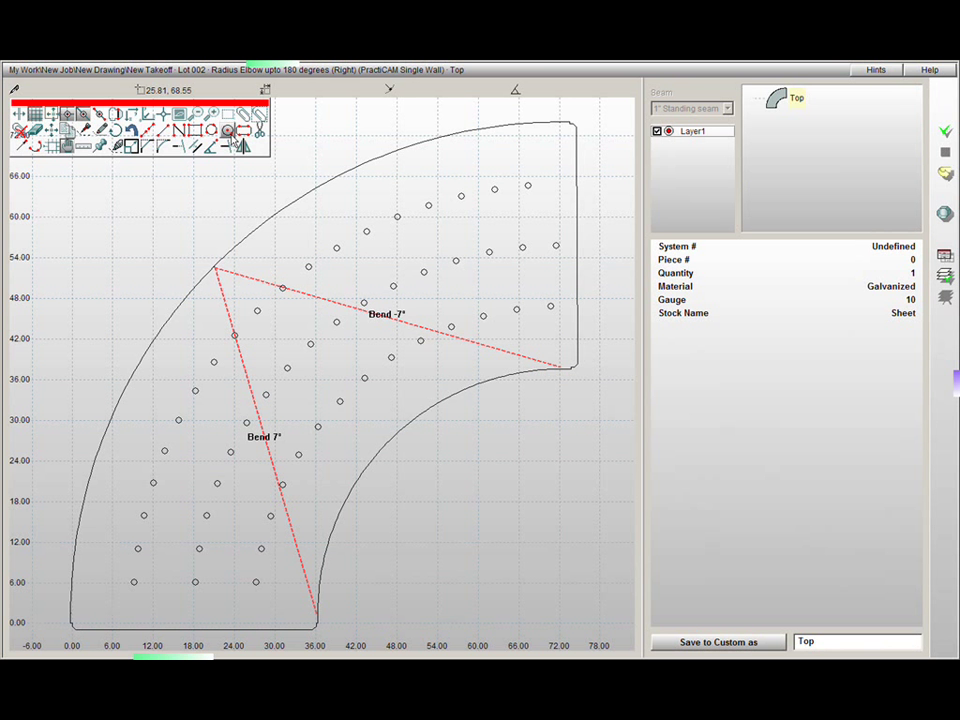
pyautogui.click(395, 314)
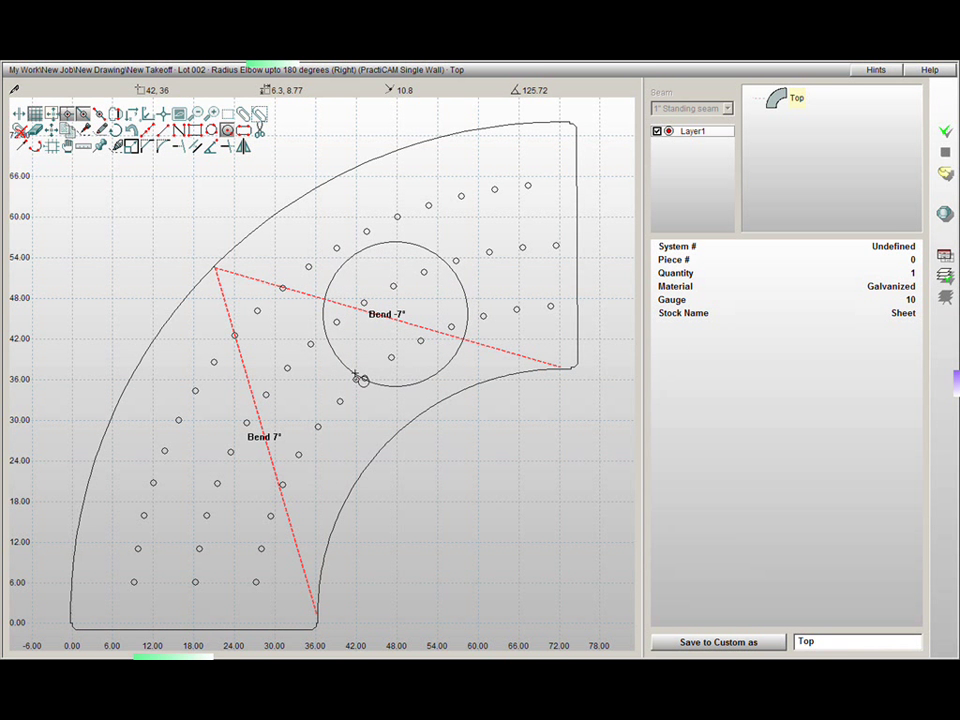
pyautogui.click(397, 379)
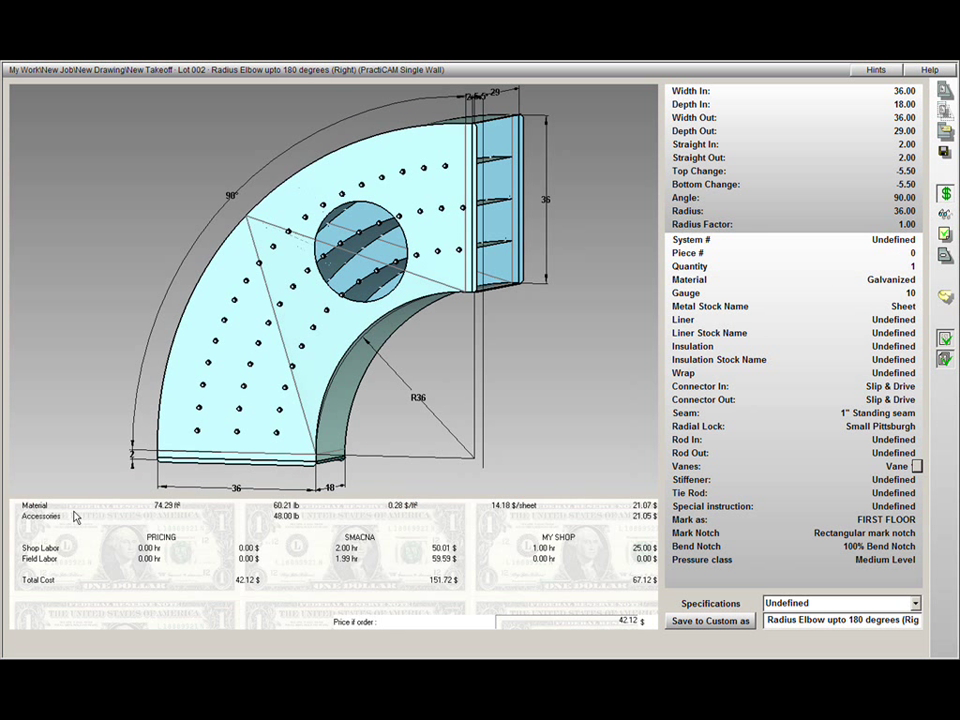
pyautogui.click(45, 517)
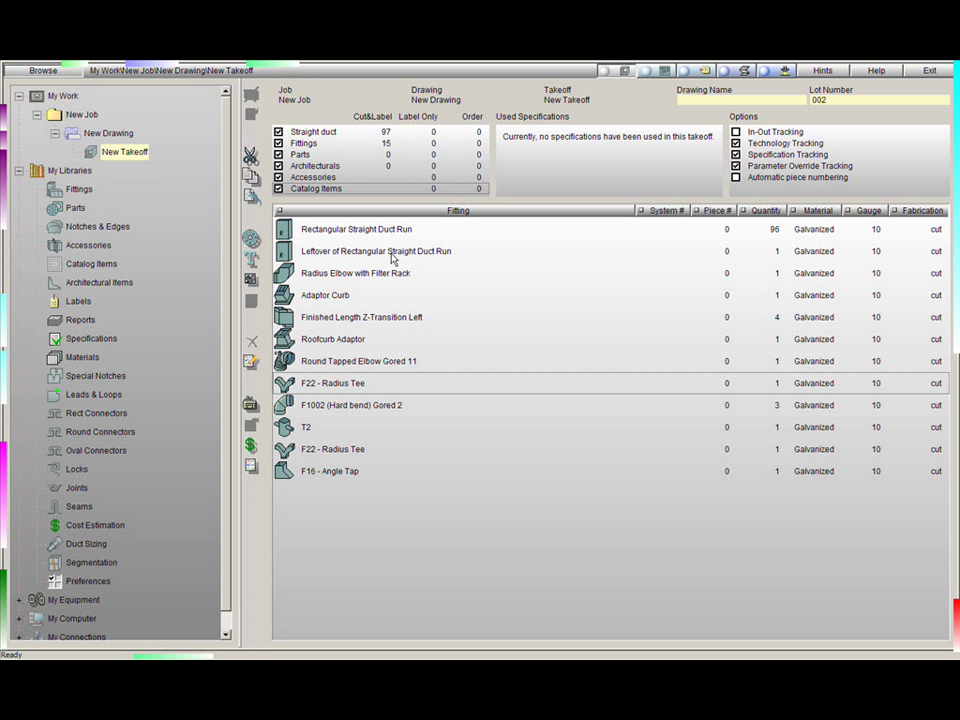
# - Review the takeoff's per-fitting cost table and the material usage summary with total cost
pyautogui.click(252, 445)
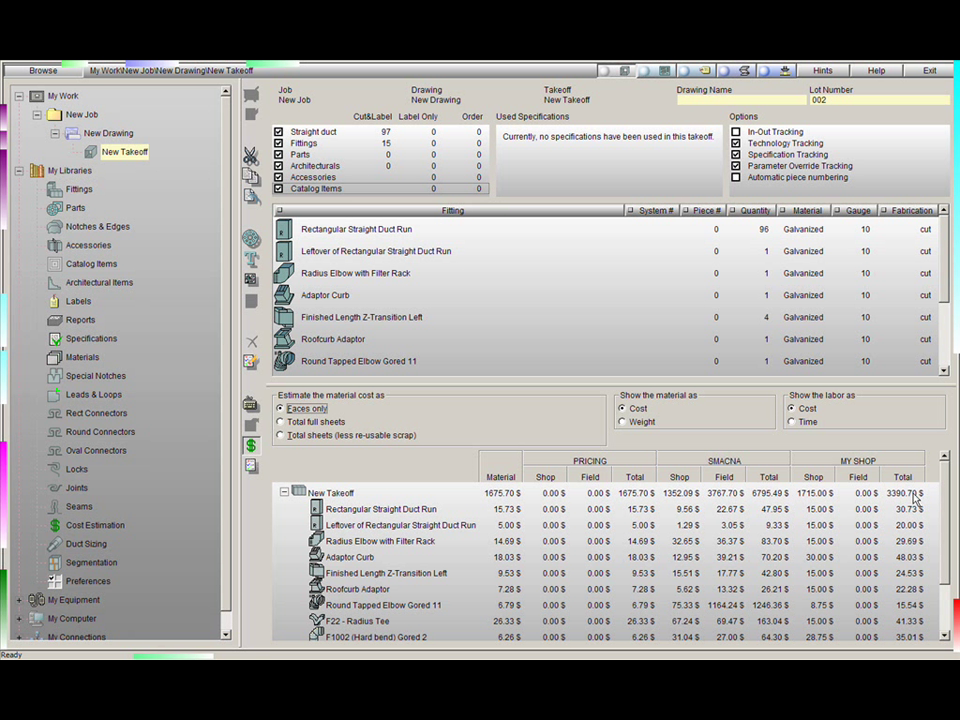
pyautogui.moveTo(950, 507); pyautogui.dragTo(941, 545)
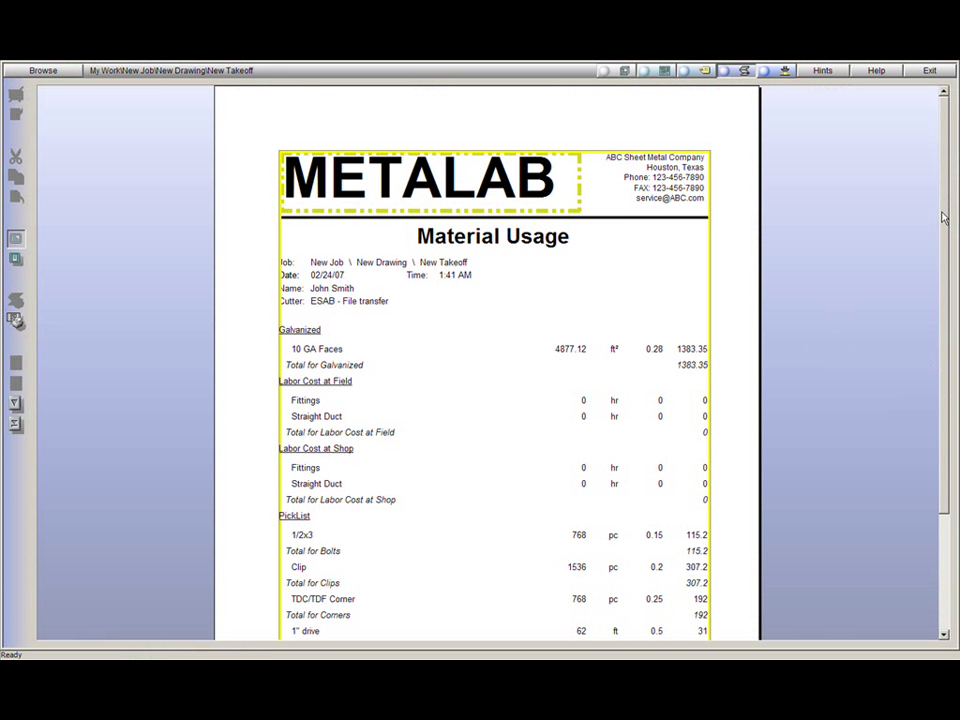
pyautogui.moveTo(942, 218); pyautogui.dragTo(924, 263)
pyautogui.click(690, 336)
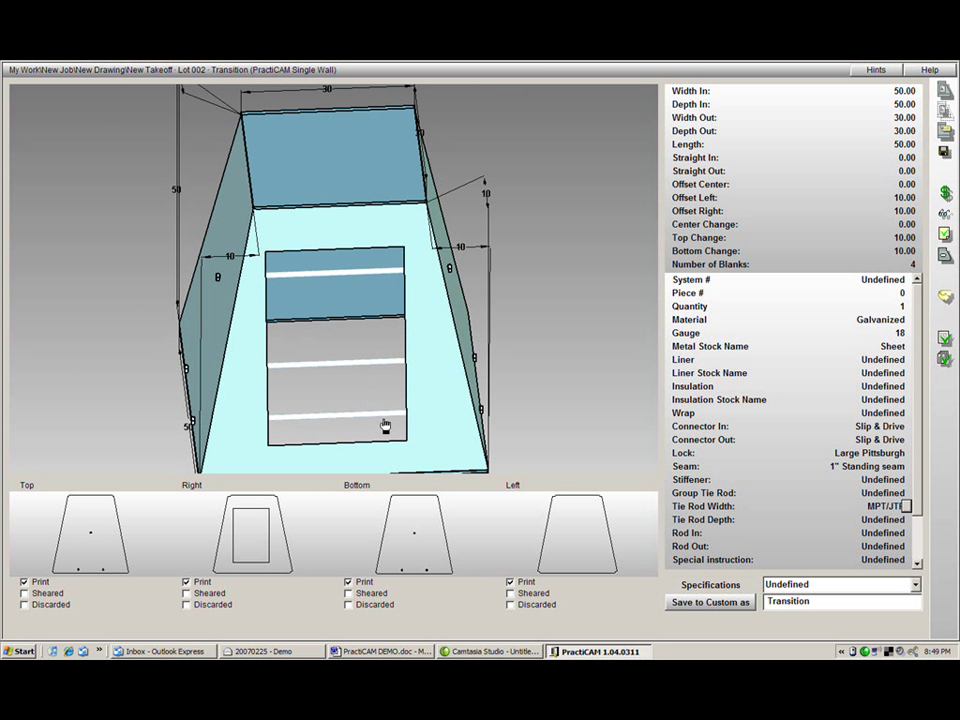
# - View the transition's Bottom blank, then set the straight duct's width to 19.00
pyautogui.doubleClick(402, 514)
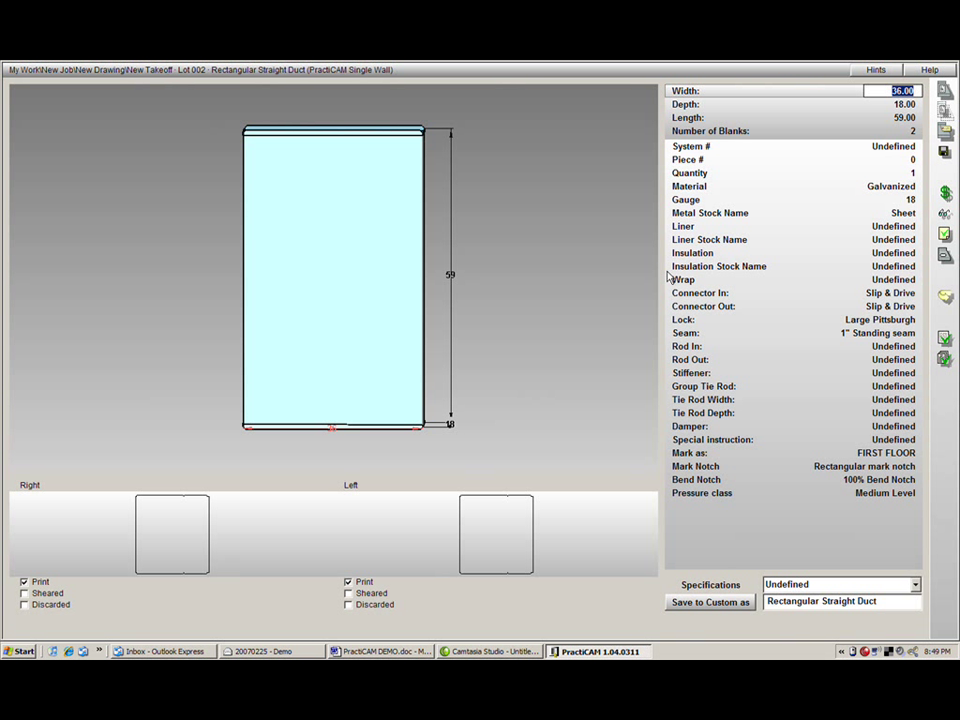
pyautogui.write('19')
pyautogui.press('Tab')
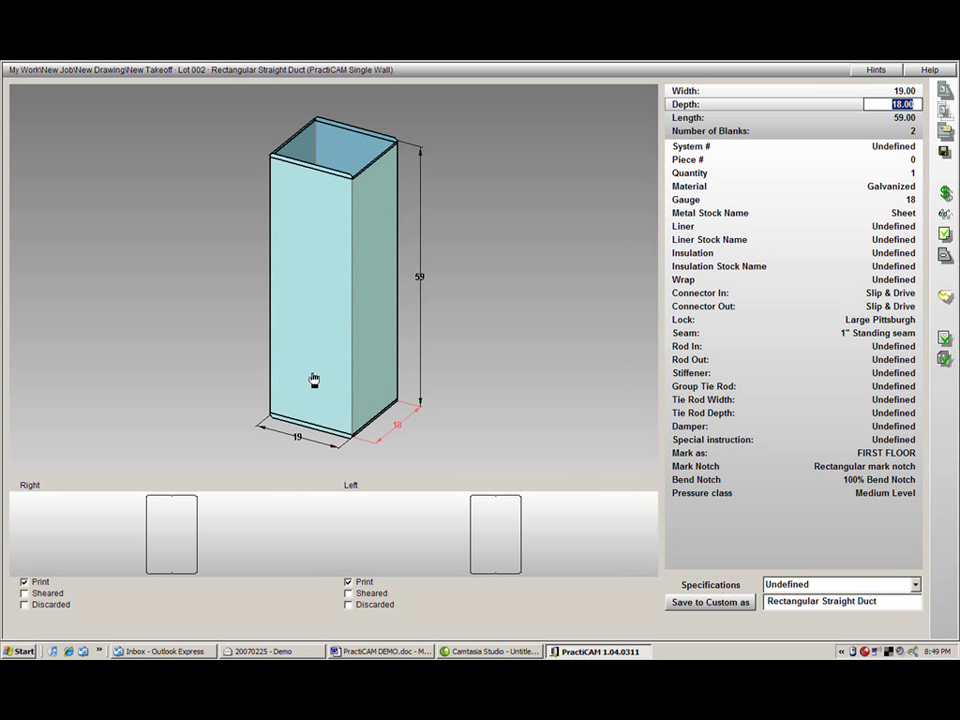
# - Apply EXAMPLE SPEC TABLE to the straight duct, giving gauge 28 with Snap lock
pyautogui.click(915, 586)
pyautogui.moveTo(917, 490); pyautogui.dragTo(917, 560)
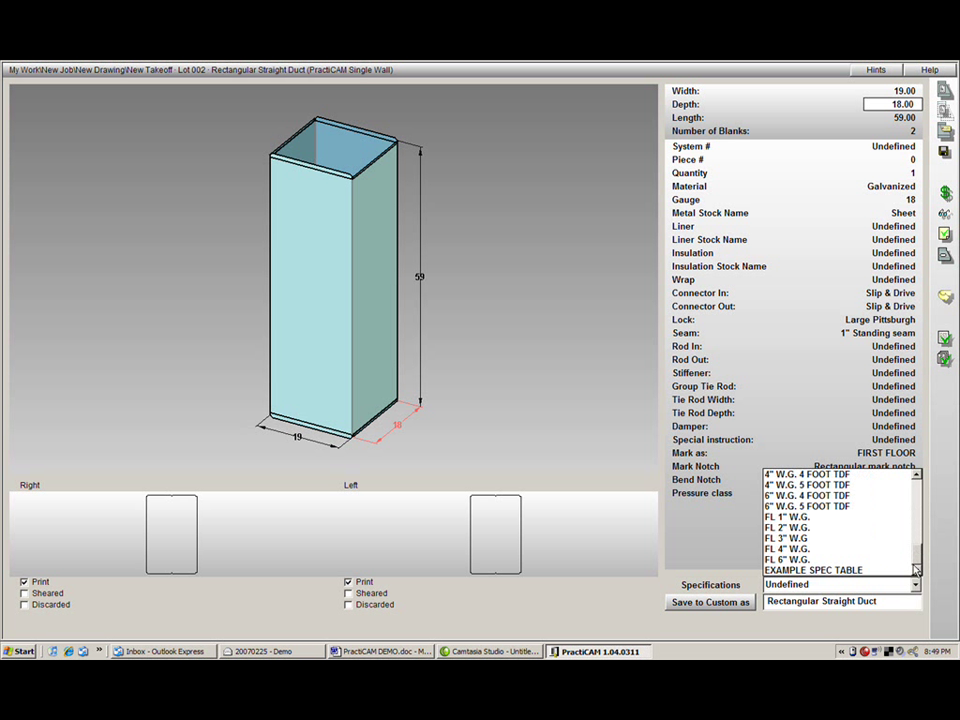
pyautogui.click(853, 572)
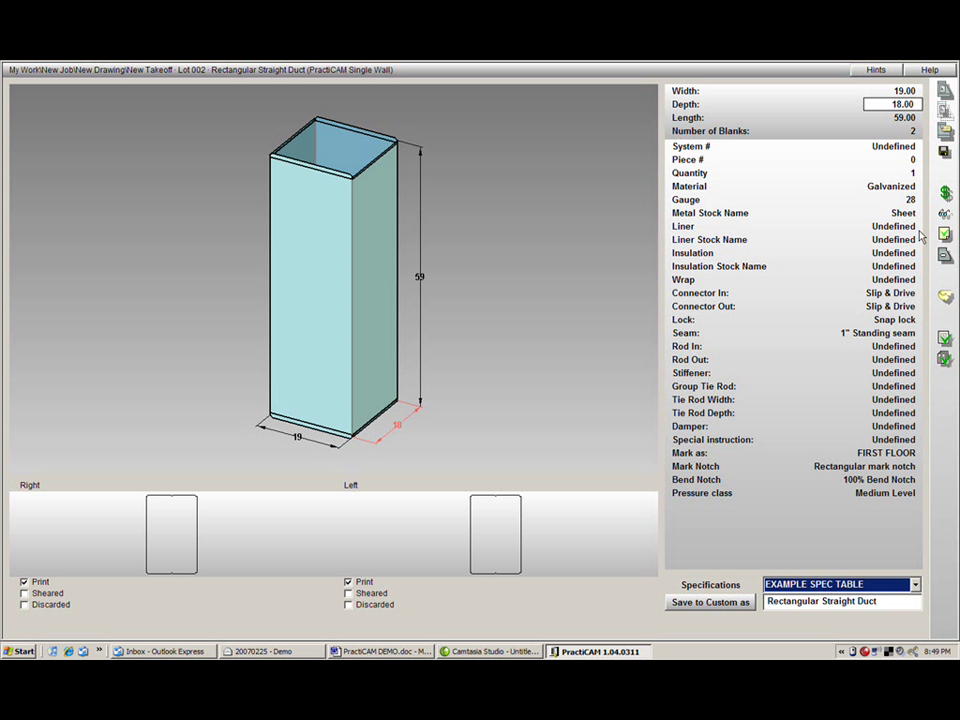
# - Change the straight duct's width successively to 25, 45 and 55
pyautogui.click(910, 90)
pyautogui.write('25')
pyautogui.press('Tab')
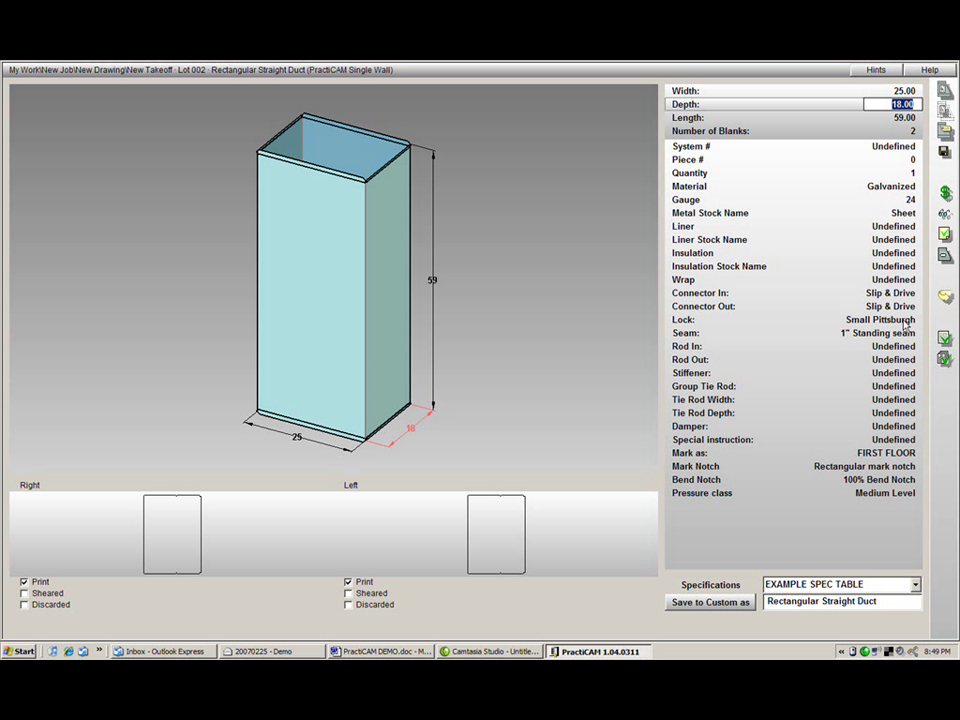
pyautogui.click(916, 91)
pyautogui.write('45')
pyautogui.press('Tab')
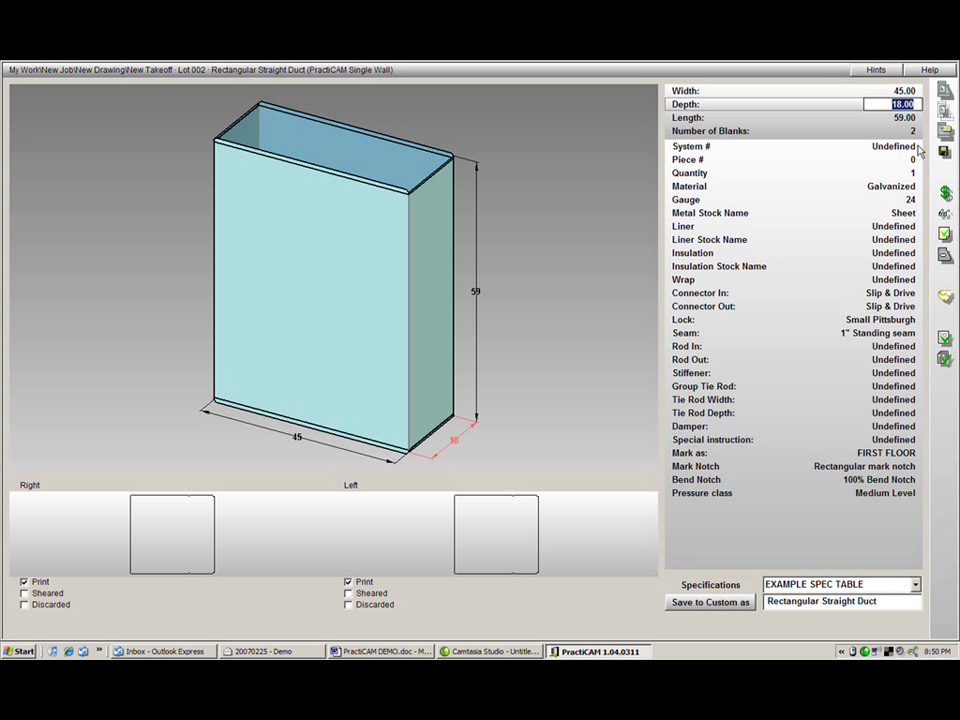
pyautogui.click(917, 91)
pyautogui.write('5')
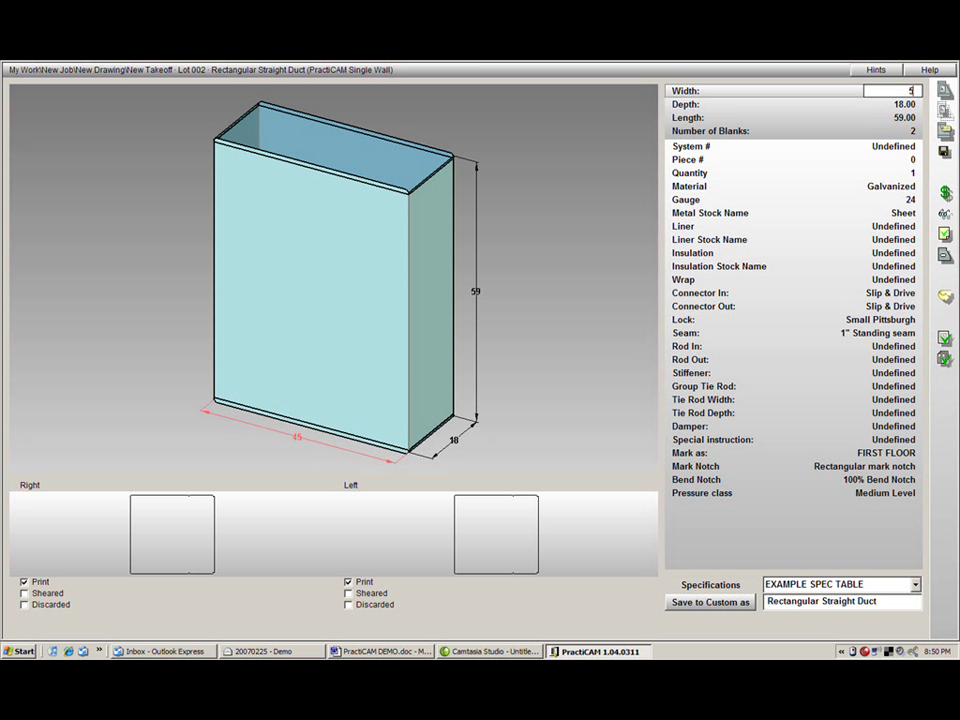
pyautogui.write('5')
pyautogui.press('Tab')
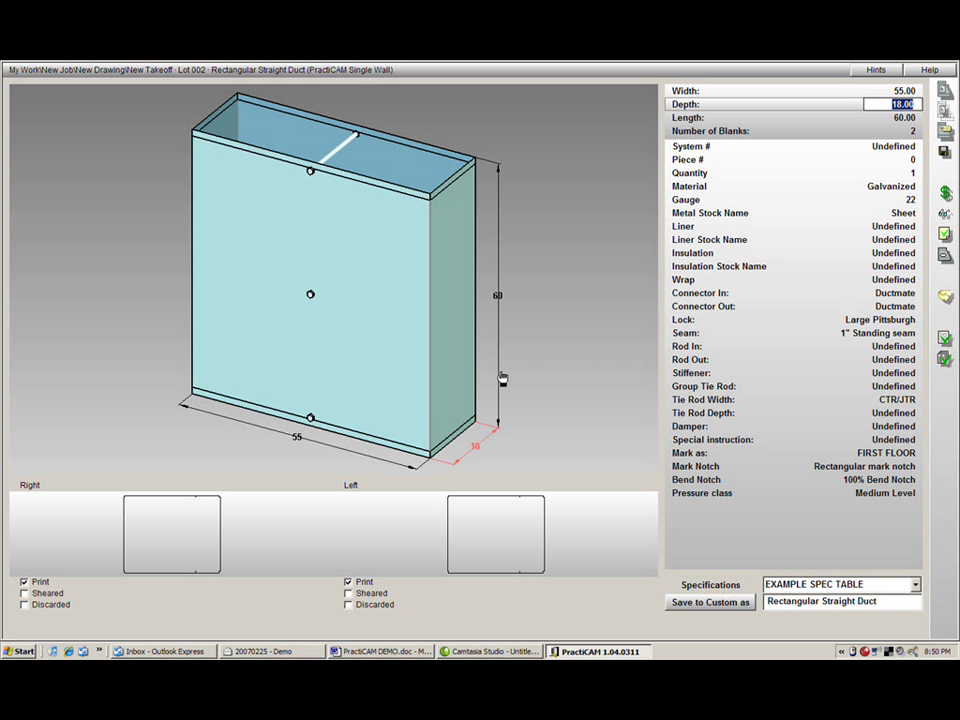
# - Widen the duct to 85, giving gauge 22 with 2" angle iron stiffeners, and list spec tables
pyautogui.moveTo(409, 395); pyautogui.dragTo(508, 349)
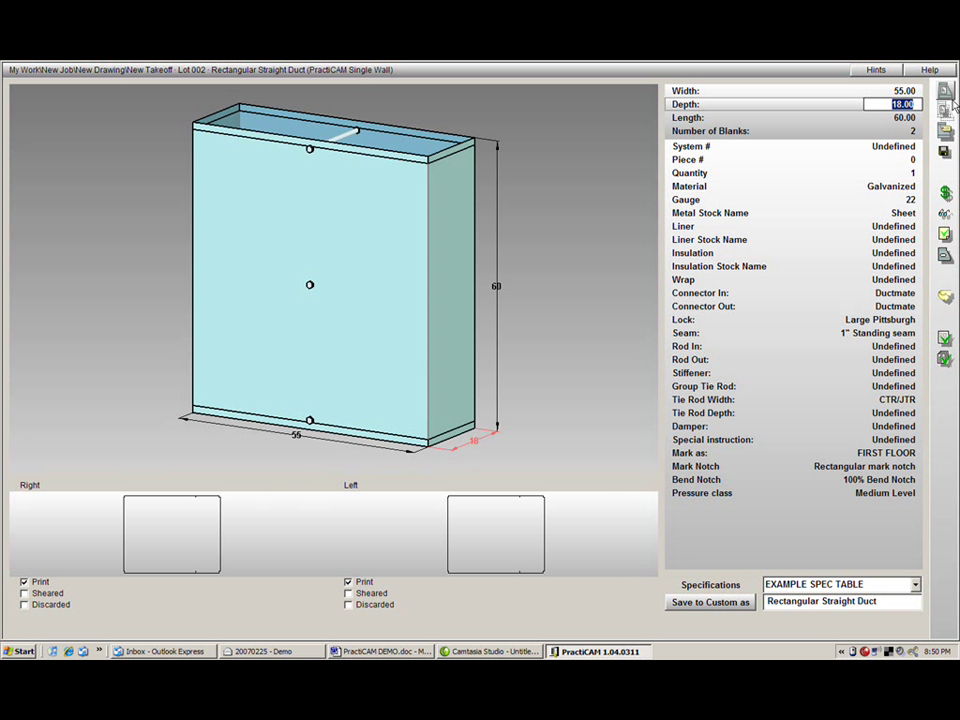
pyautogui.click(918, 91)
pyautogui.write('8')
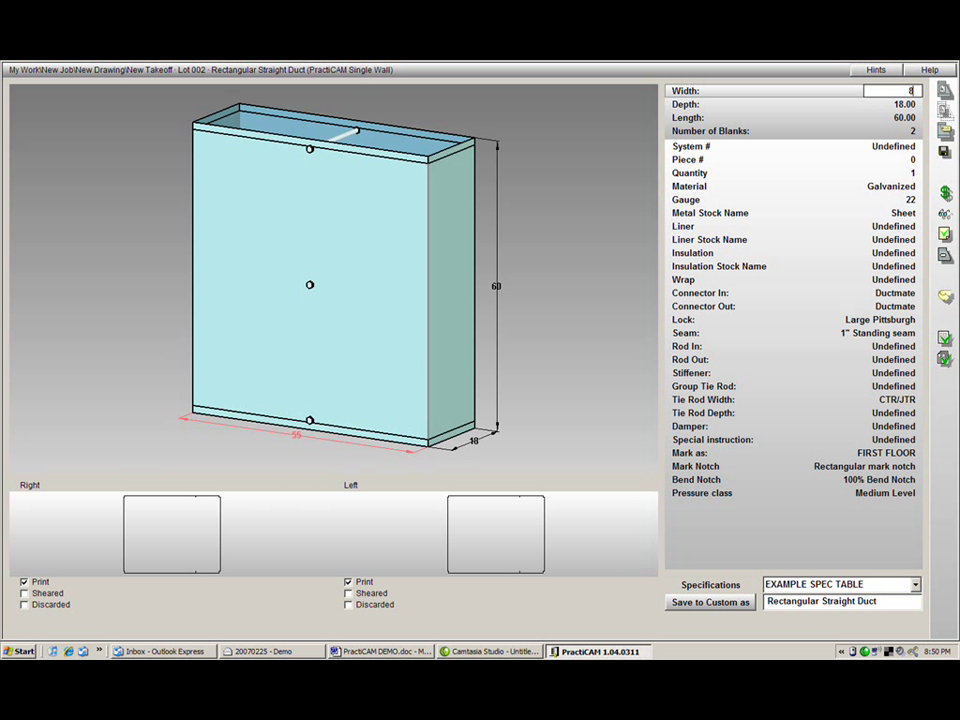
pyautogui.write('5')
pyautogui.press('Tab')
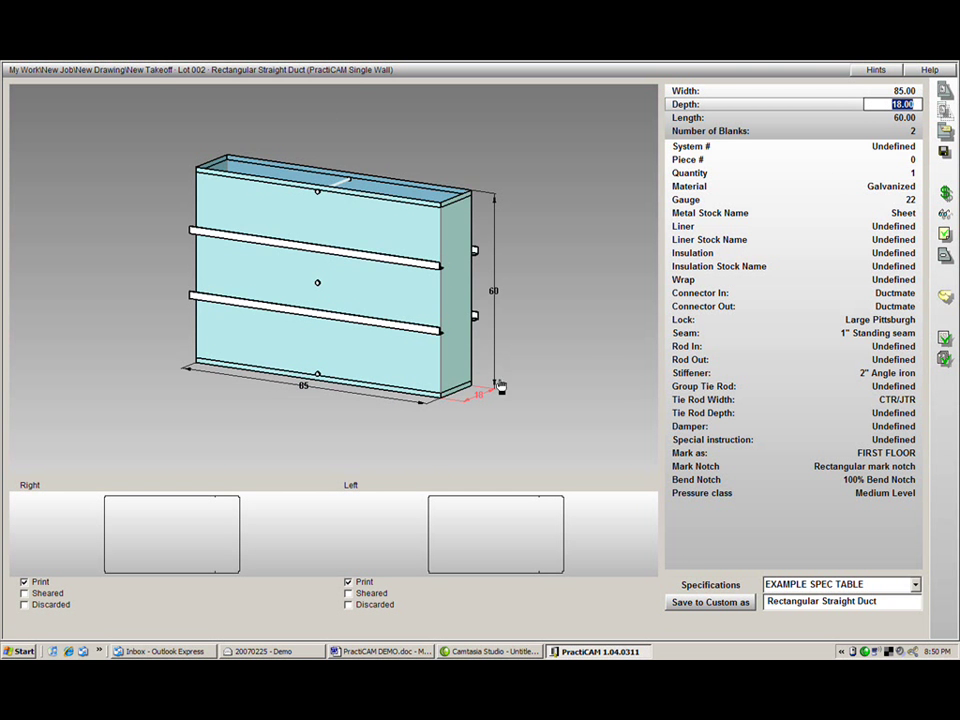
pyautogui.scroll(5, 399, 375)
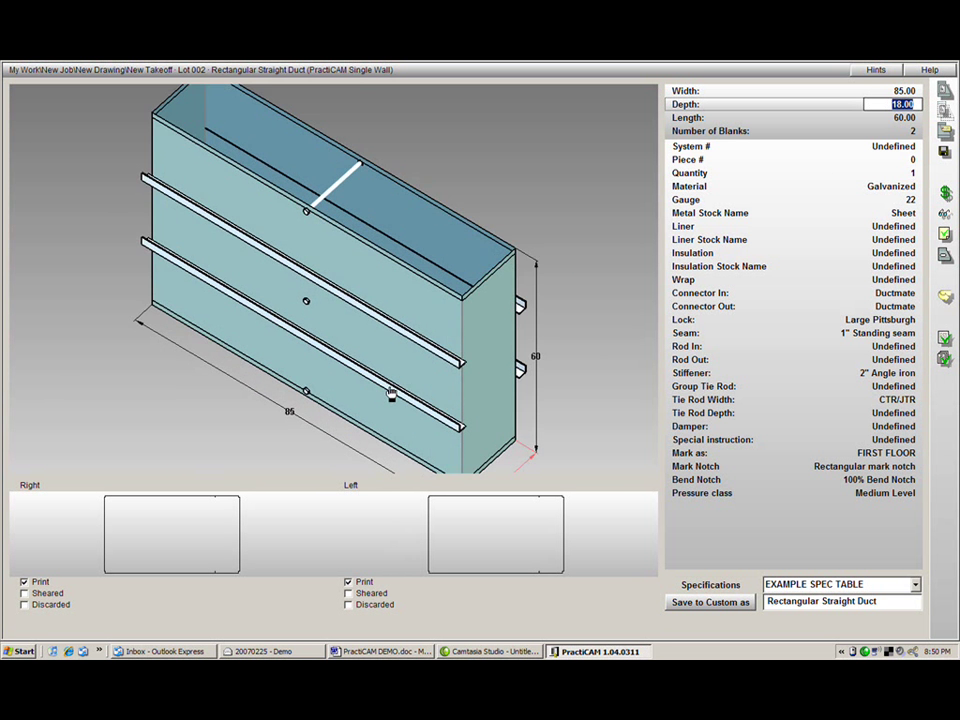
pyautogui.moveTo(391, 395); pyautogui.dragTo(381, 373)
pyautogui.click(915, 585)
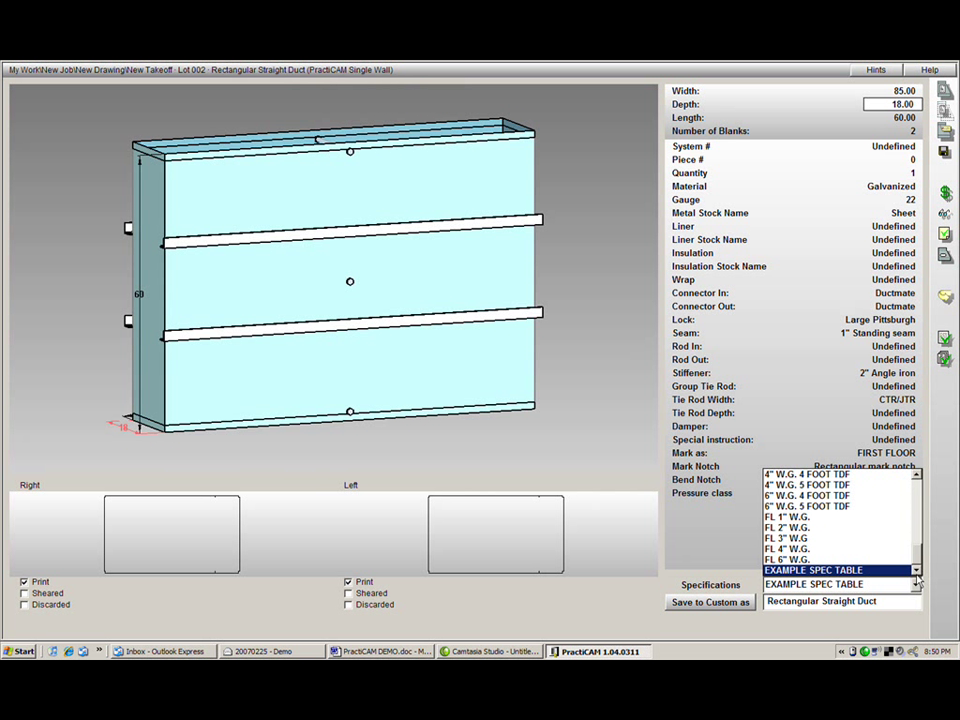
pyautogui.moveTo(916, 560); pyautogui.dragTo(925, 492)
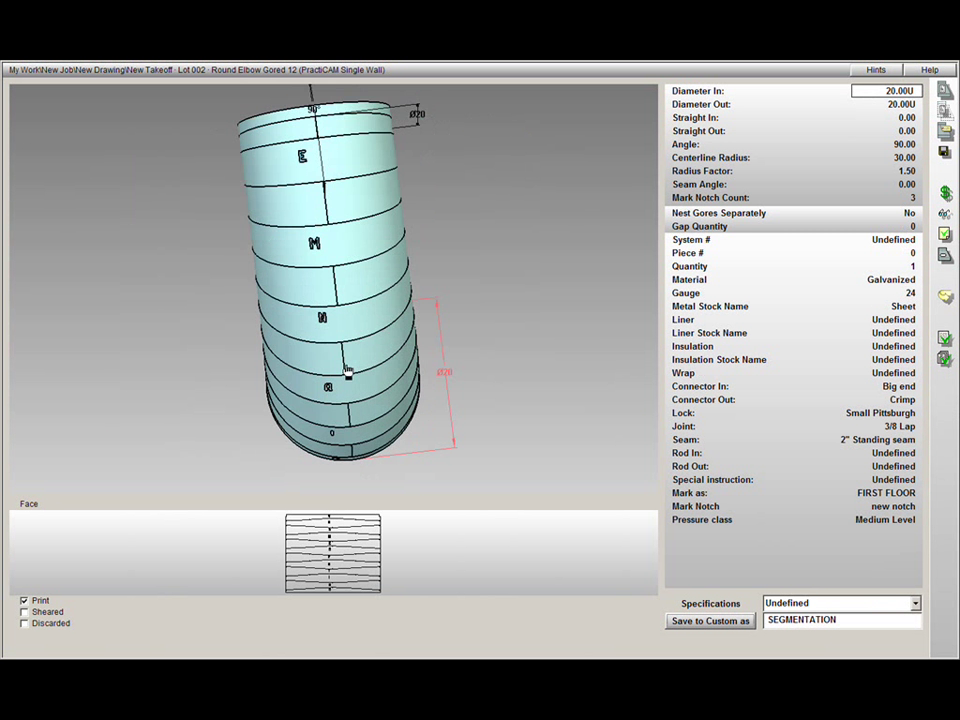
# - Orbit the Round Elbow Gored 12 to a diagonal view and open its Face blank
pyautogui.scroll(5, 345, 375)
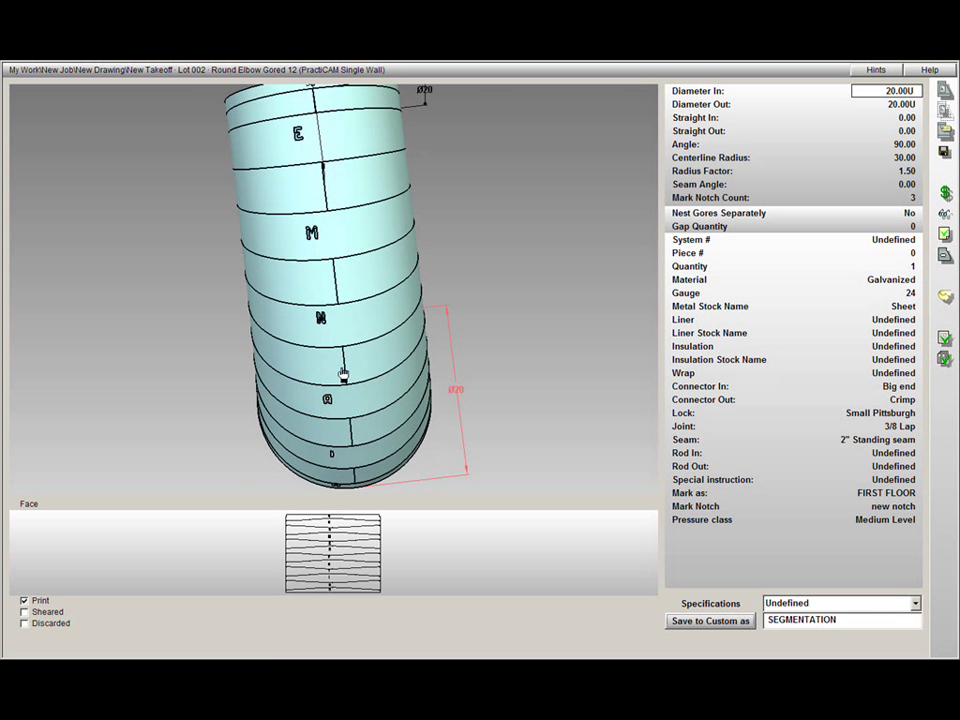
pyautogui.moveTo(335, 390); pyautogui.dragTo(444, 304)
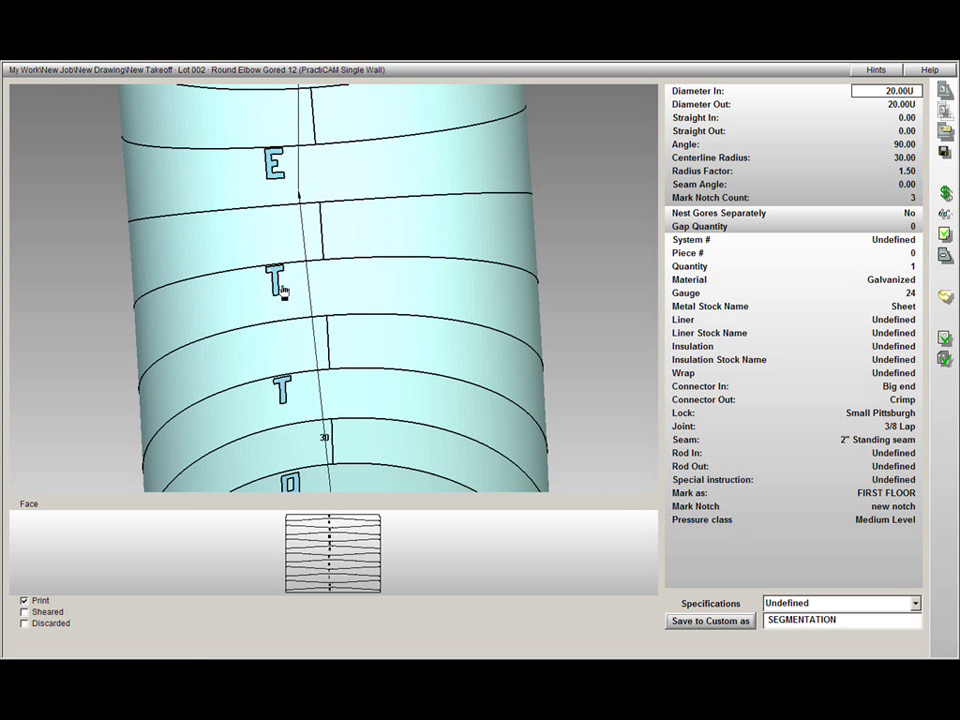
pyautogui.doubleClick(351, 420)
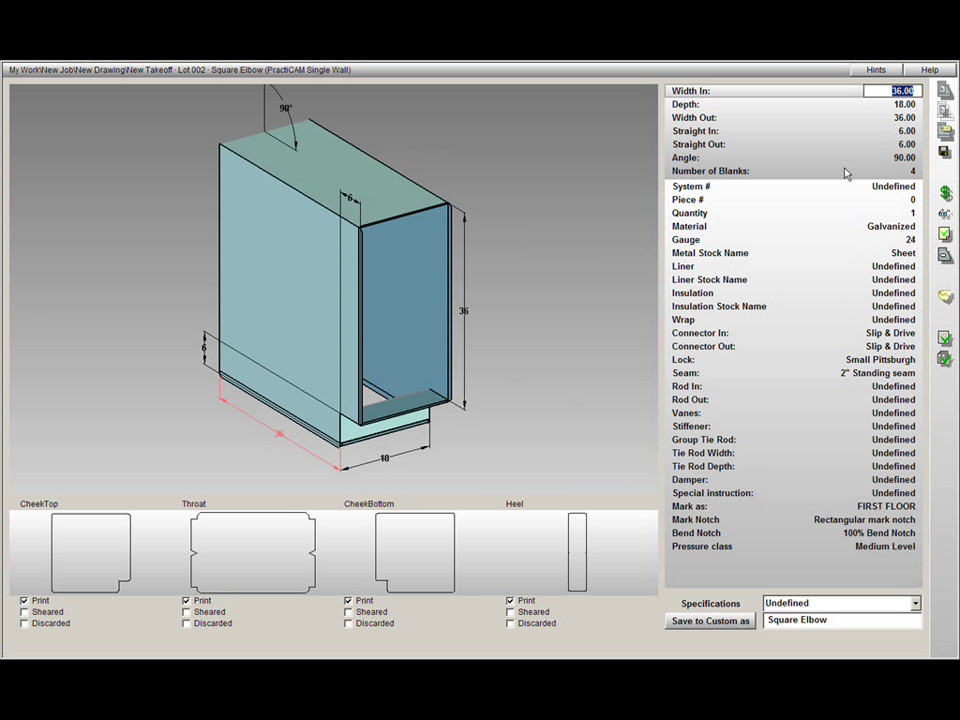
# - Check the square elbow's 2/4 blank-count options and open the CheekBottom blank
pyautogui.click(912, 172)
pyautogui.click(914, 172)
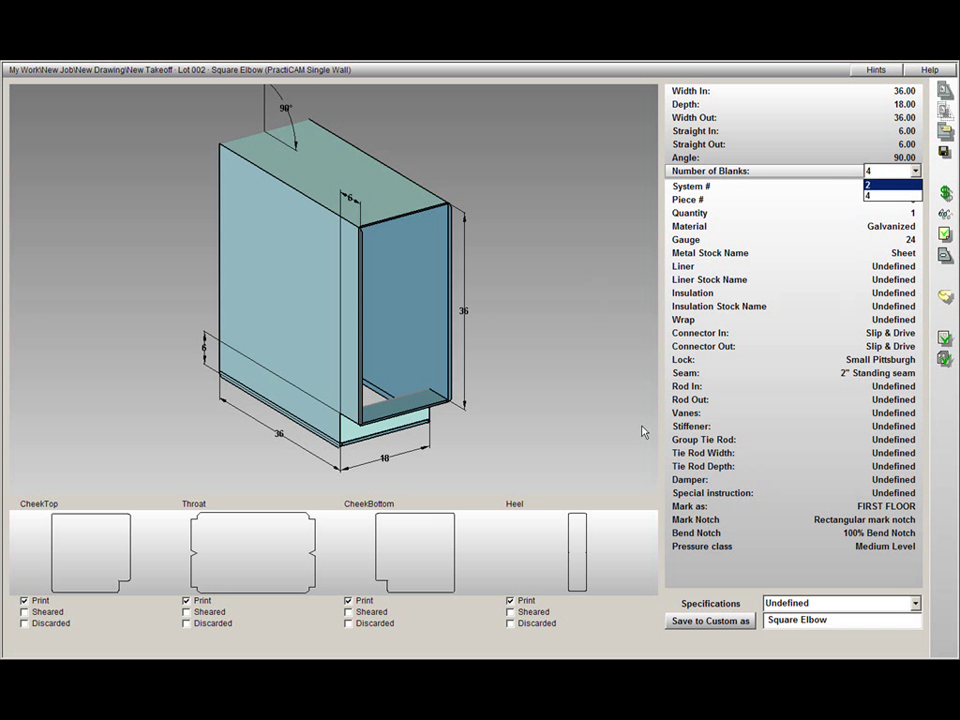
pyautogui.doubleClick(400, 571)
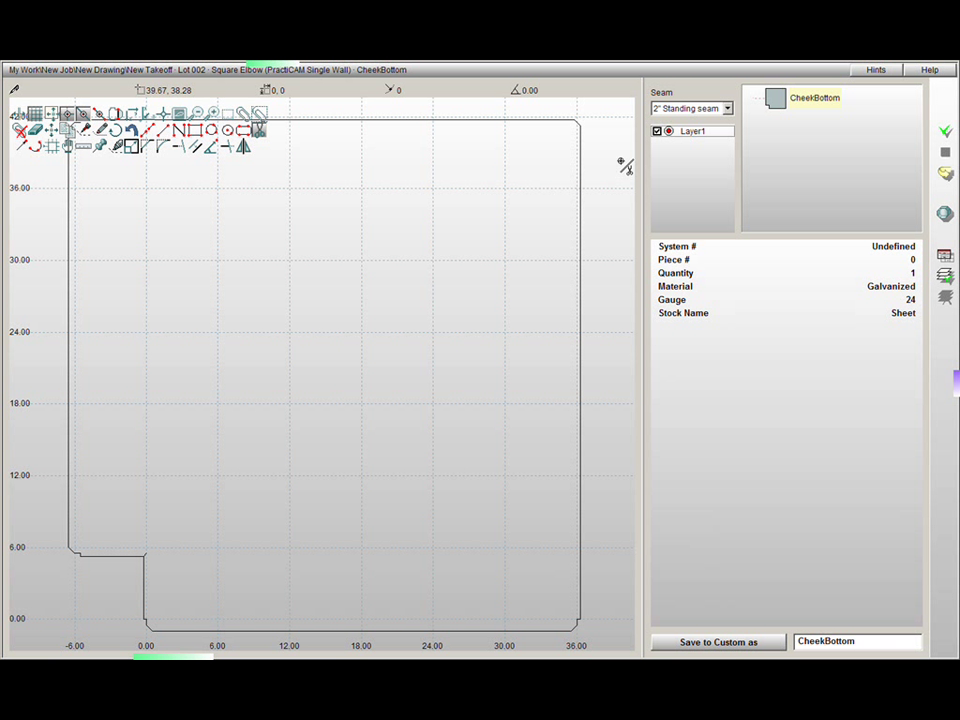
# - Split CheekBottom diagonally from top-right corner to lower-left step into CheekBottom_0 and CheekBottom_1
pyautogui.click(728, 108)
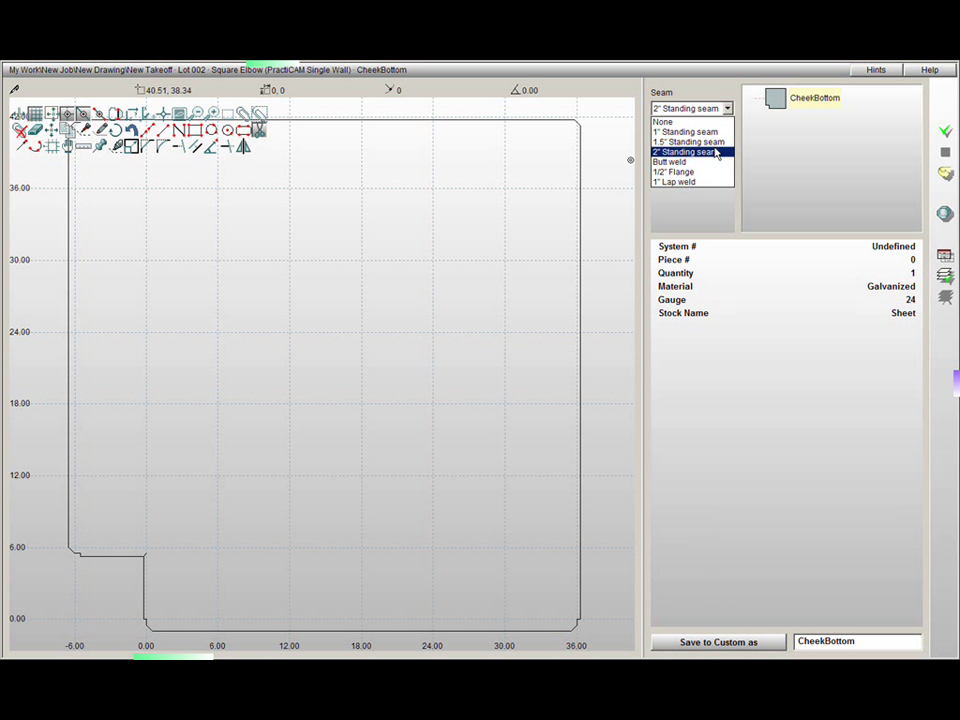
pyautogui.click(577, 127)
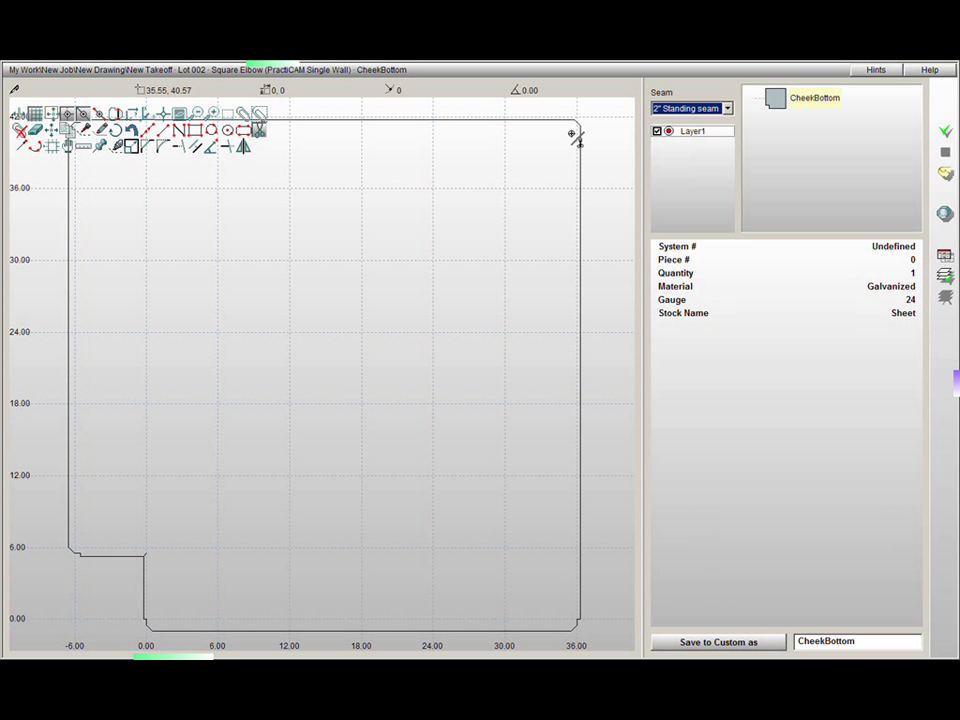
pyautogui.click(576, 124)
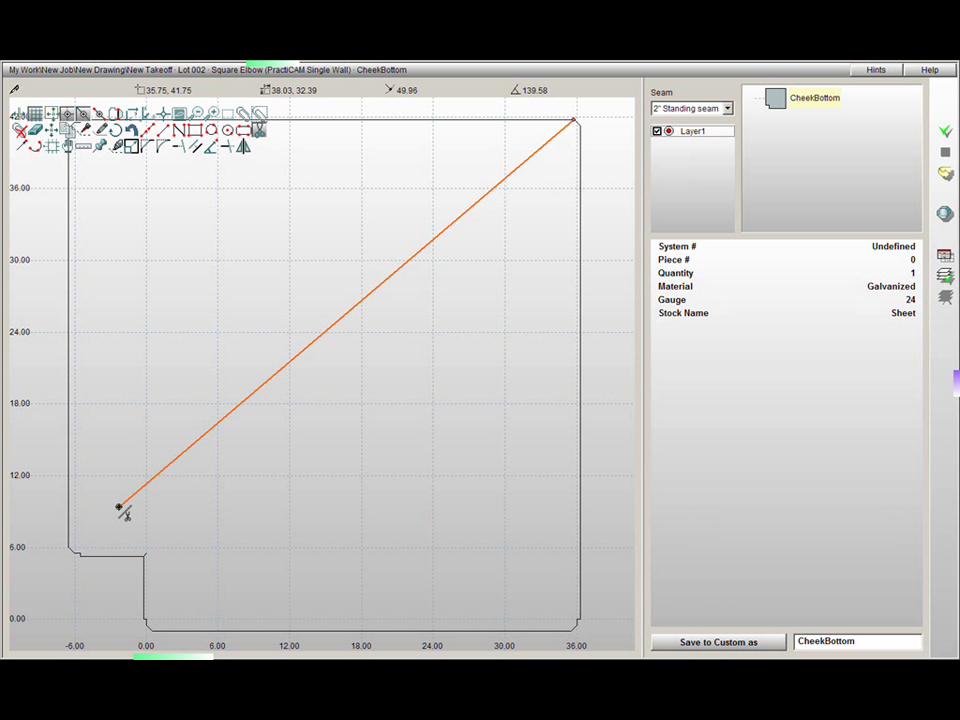
pyautogui.click(146, 556)
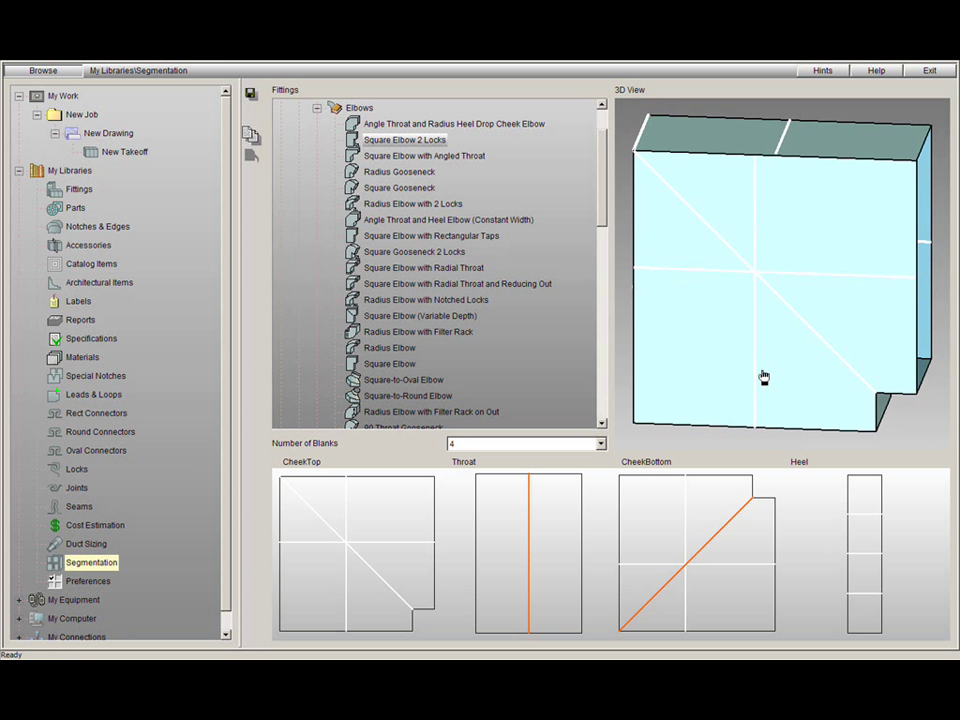
# - Activate the vertical, diagonal and horizontal split lines on the elbow's cheeks
pyautogui.click(756, 366)
pyautogui.click(793, 312)
pyautogui.click(797, 275)
# - Rotate to the heel and activate its split lines plus the CheekBottom horizontal split line
pyautogui.moveTo(787, 240); pyautogui.dragTo(821, 229)
pyautogui.click(718, 178)
pyautogui.click(714, 311)
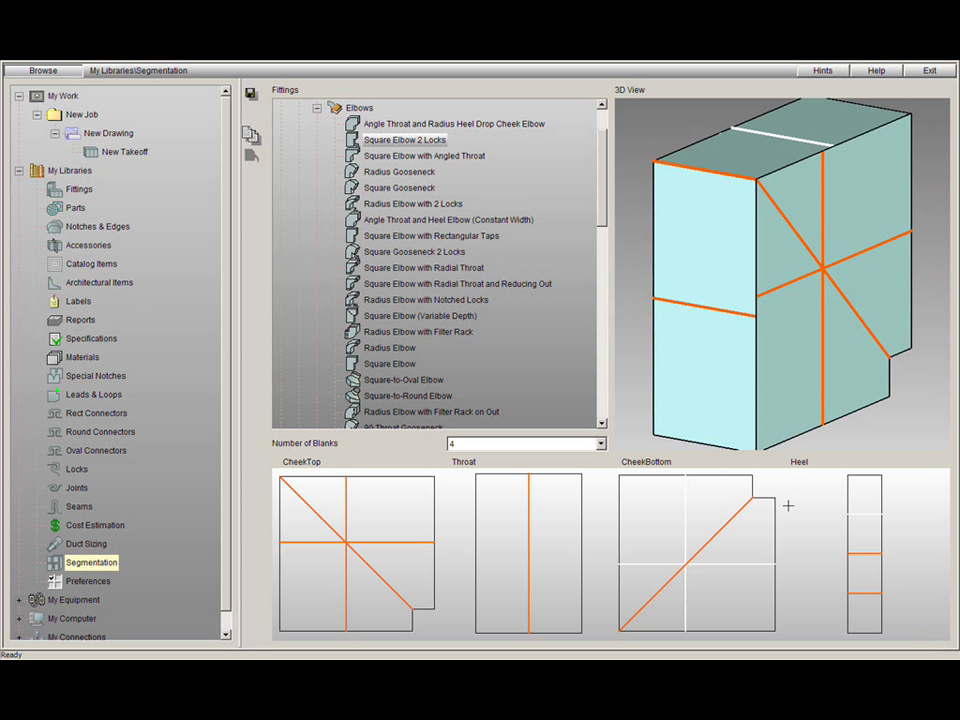
pyautogui.click(871, 516)
pyautogui.click(731, 565)
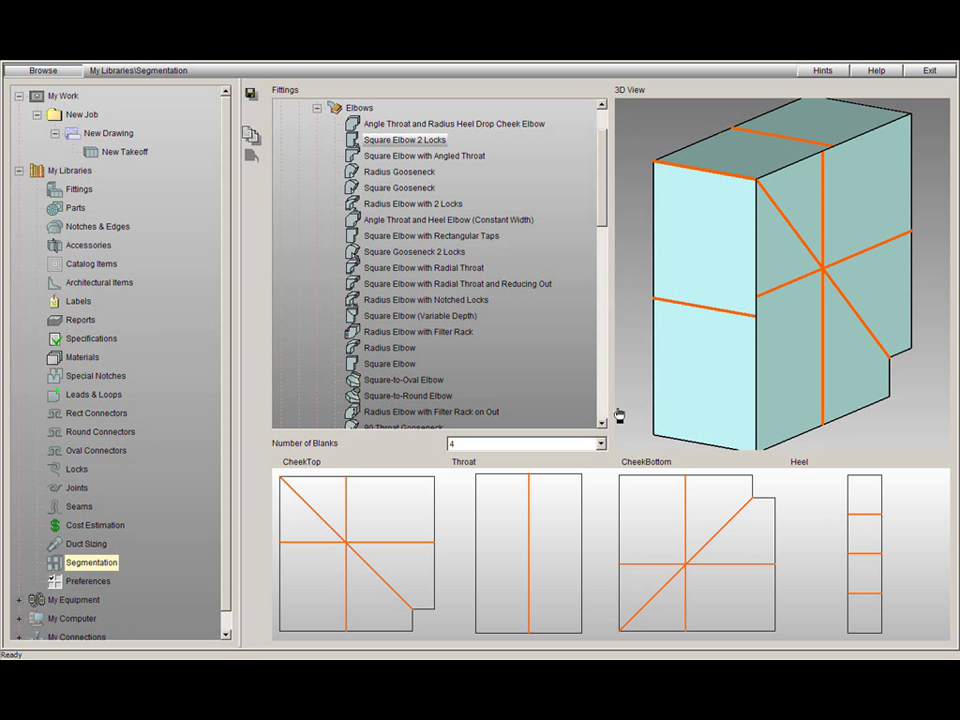
# - Orbit to inspect the segmented straight duct and the branch tee from the side
pyautogui.moveTo(784, 381); pyautogui.dragTo(716, 381)
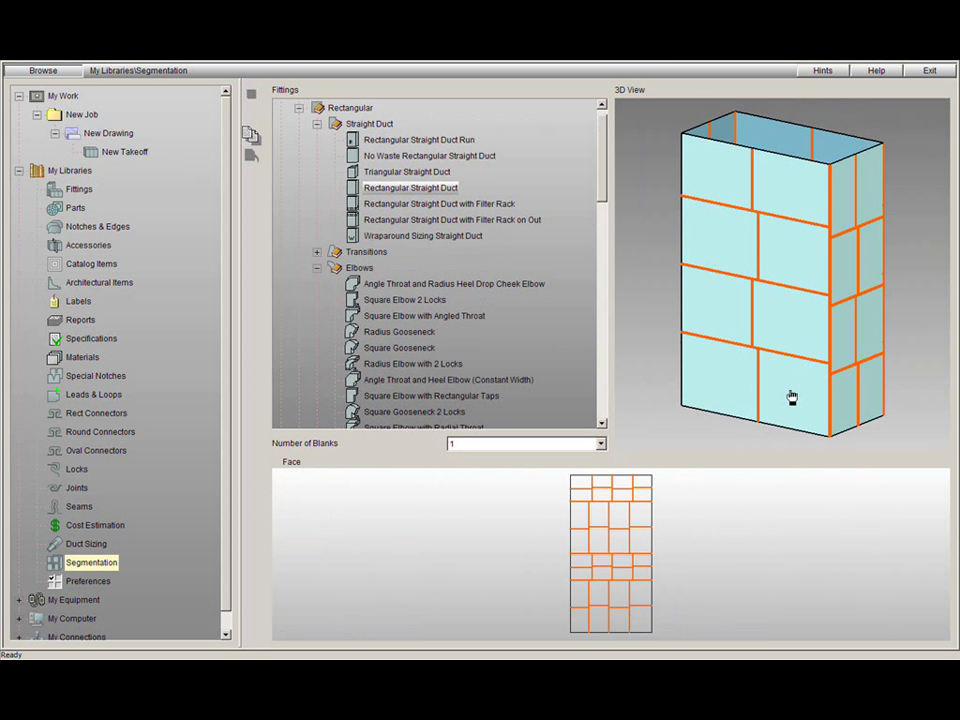
pyautogui.moveTo(789, 396); pyautogui.dragTo(684, 390)
pyautogui.scroll(5, 684, 390)
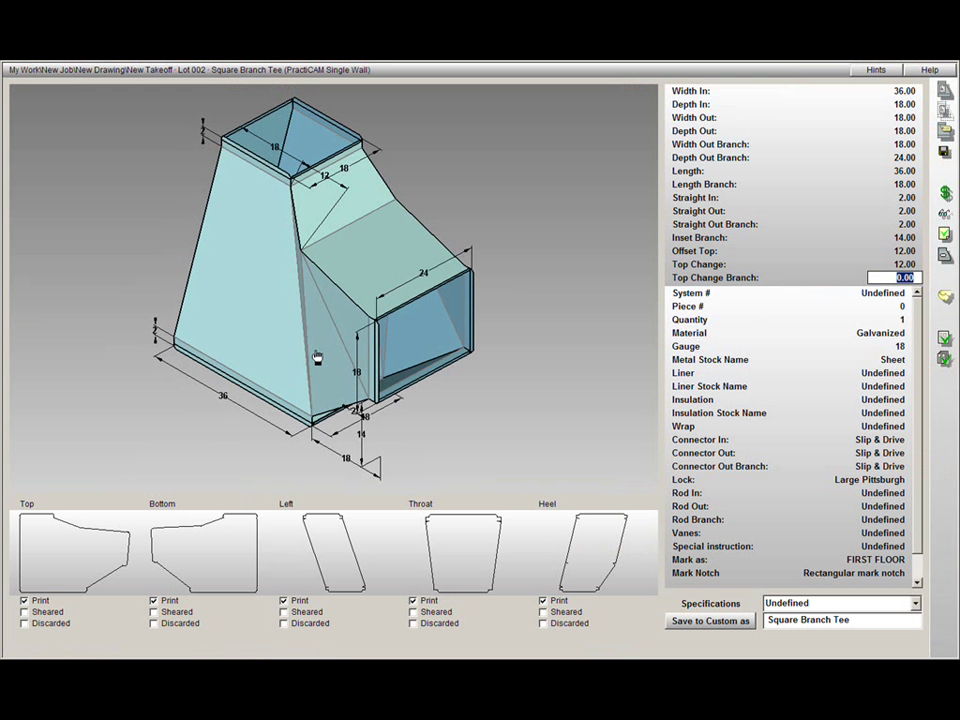
pyautogui.moveTo(261, 153); pyautogui.dragTo(310, 335)
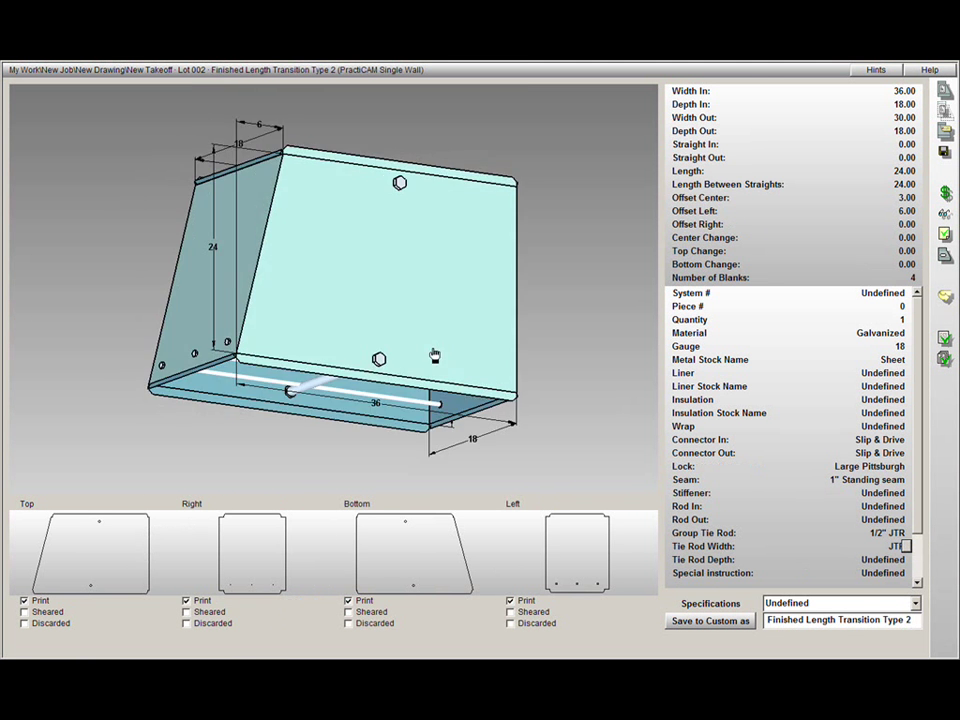
# - Orbit the transition and lateral fittings, then zoom in on the straight duct's ESAB lettering
pyautogui.moveTo(360, 360); pyautogui.dragTo(394, 398)
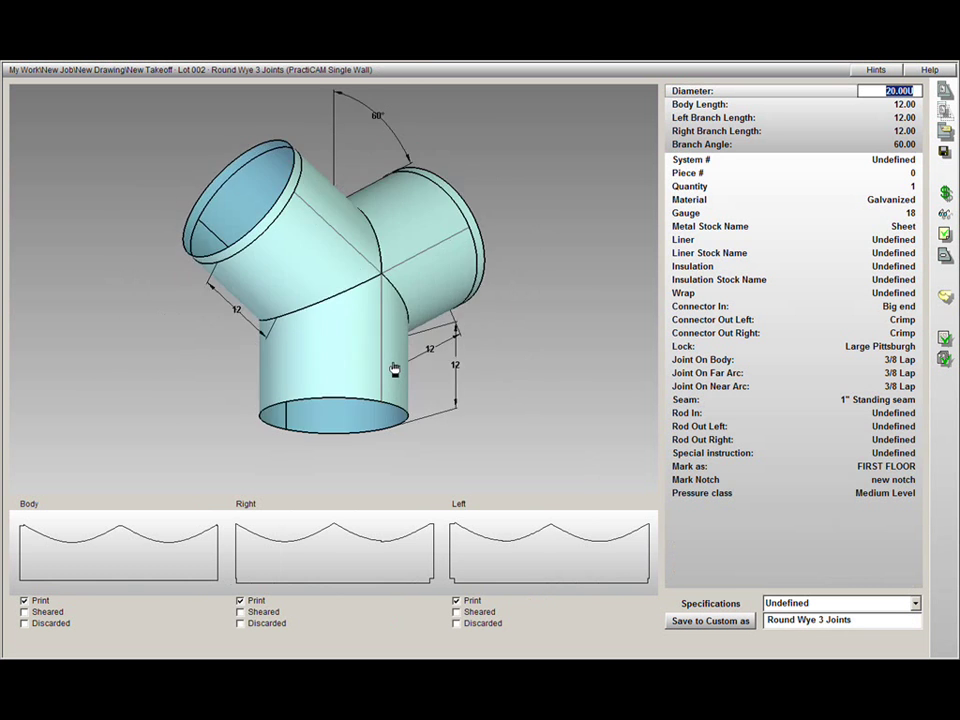
pyautogui.moveTo(390, 386); pyautogui.dragTo(246, 381)
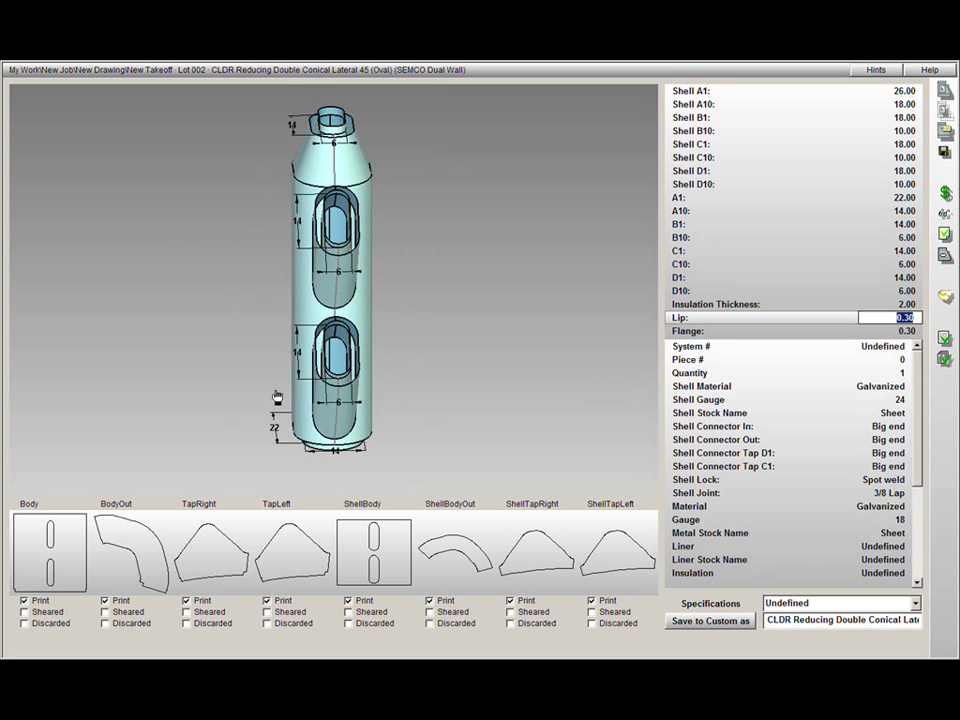
pyautogui.moveTo(228, 392); pyautogui.dragTo(317, 394)
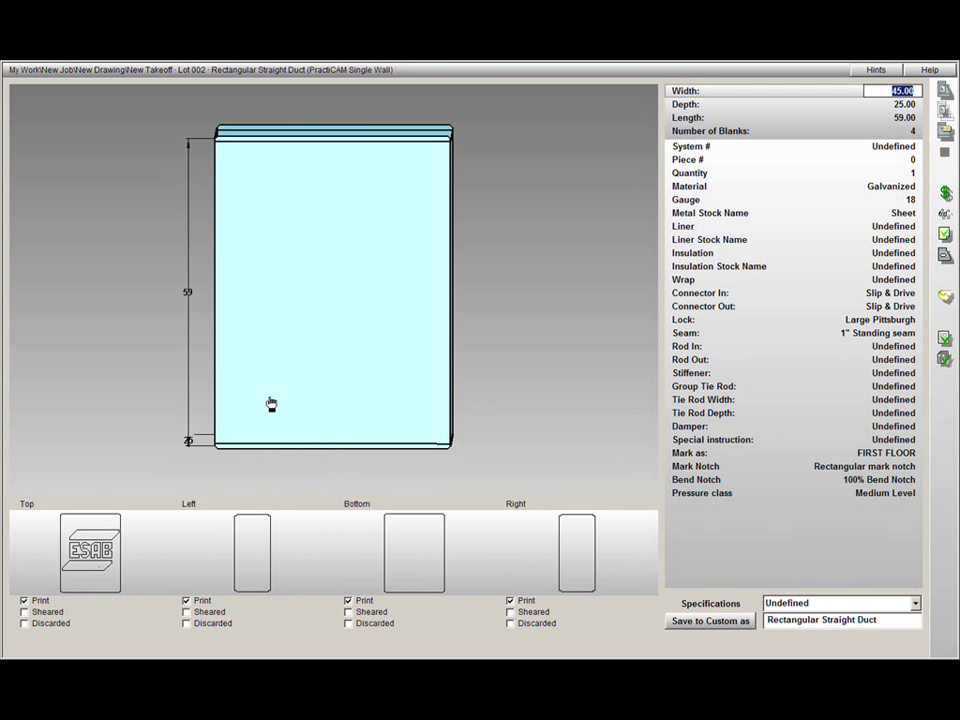
pyautogui.moveTo(270, 403); pyautogui.dragTo(361, 407)
pyautogui.moveTo(361, 407); pyautogui.dragTo(339, 452, button='right')
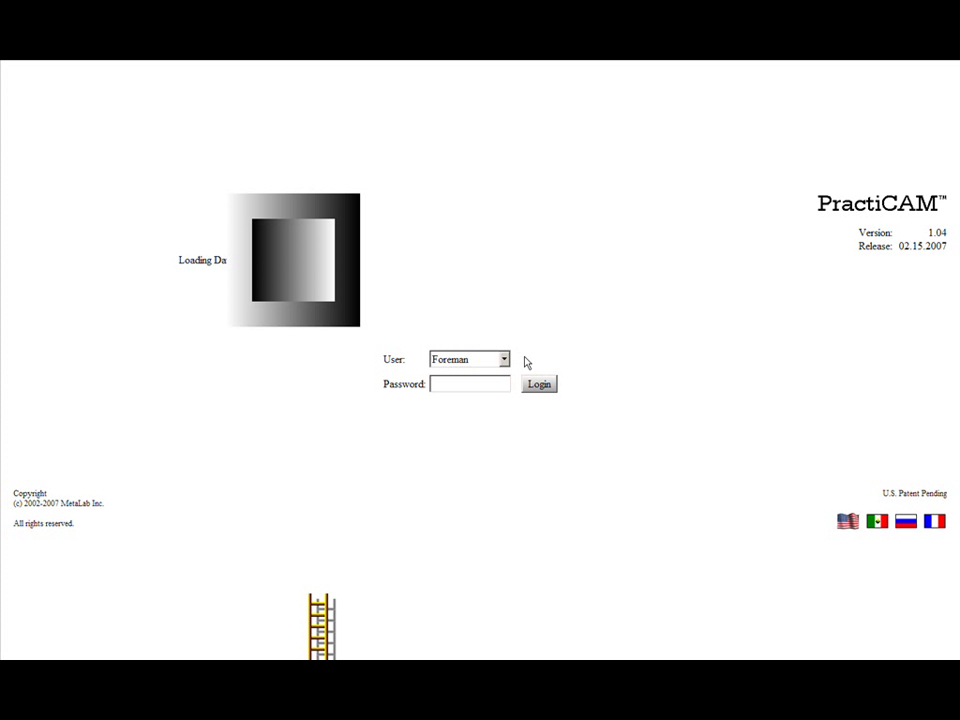